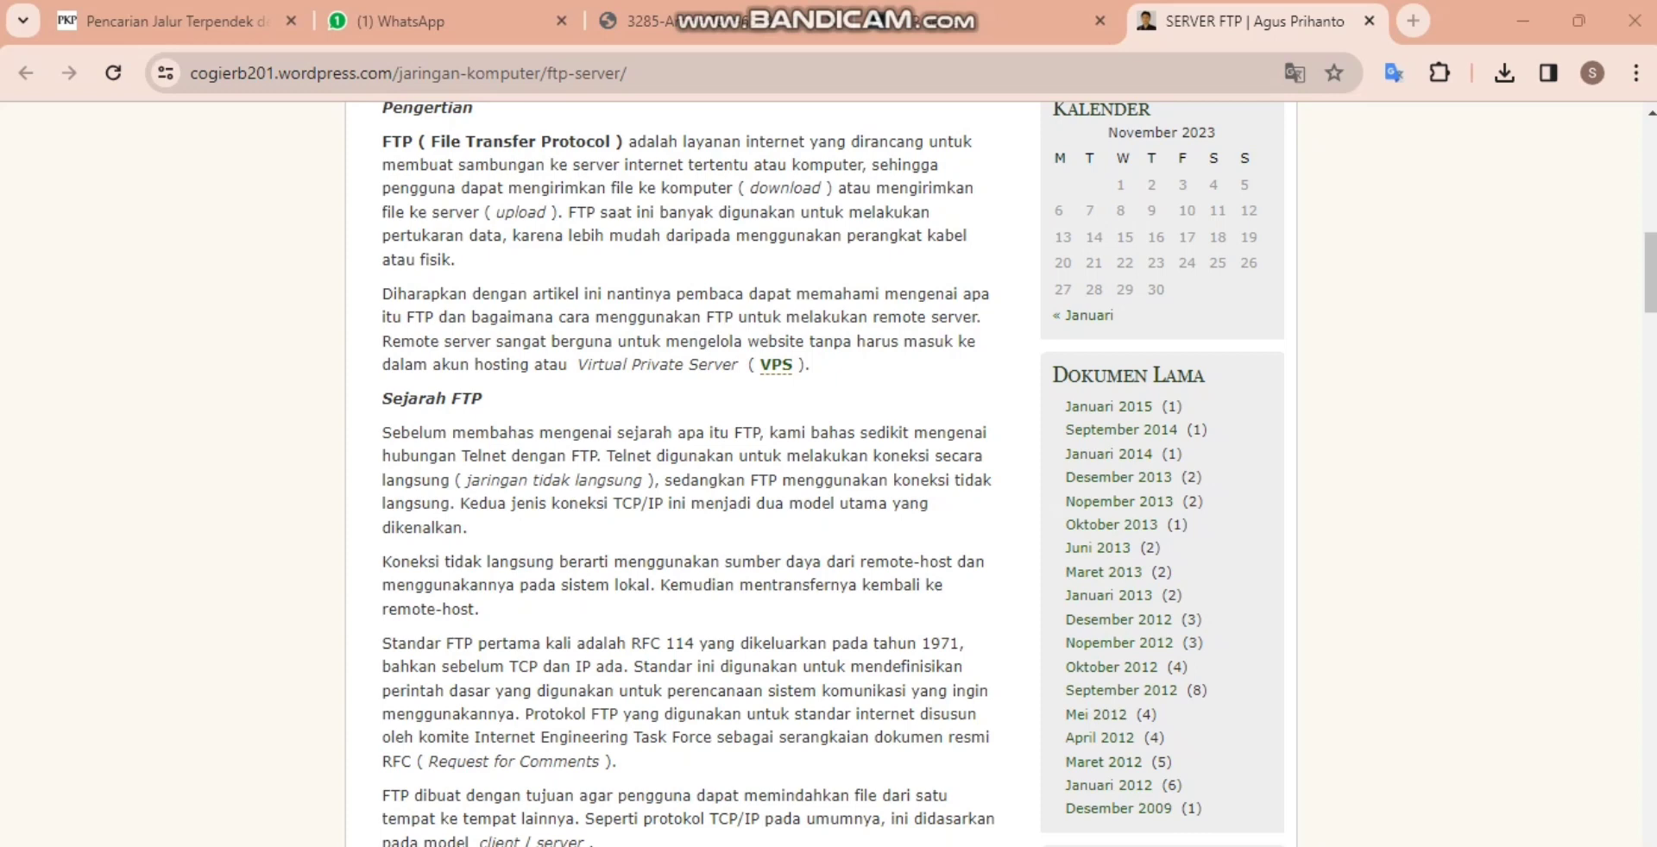
# Step: Read the FTP server article through its theory, network scheme and experiment steps for setting up the FTP service
pyautogui.scroll(-10, 1147, 710)
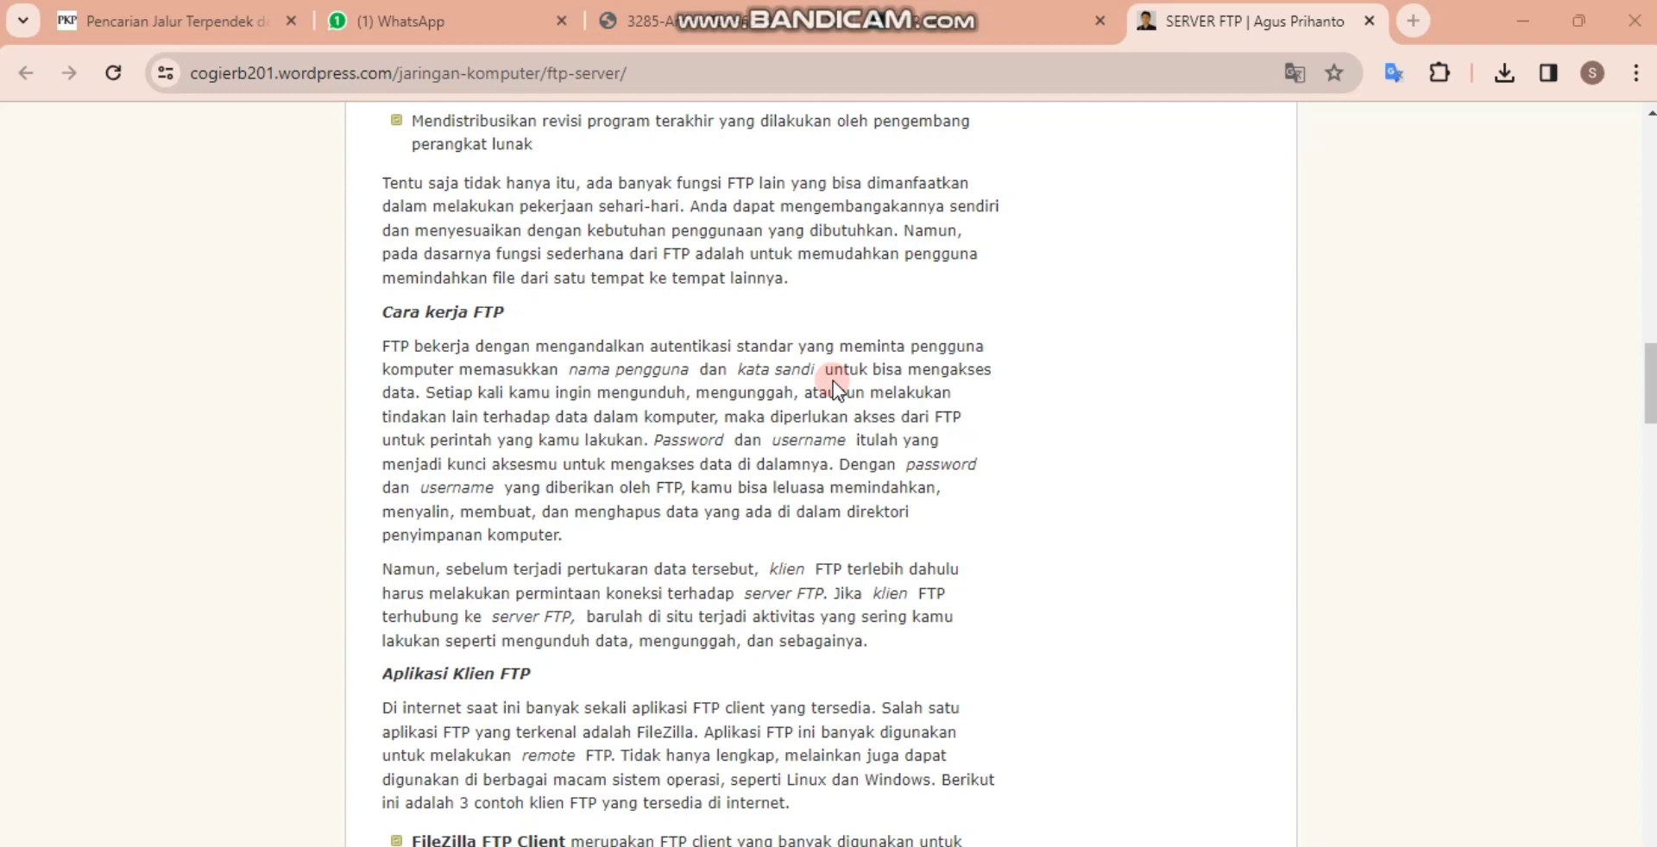
pyautogui.scroll(-9, 832, 381)
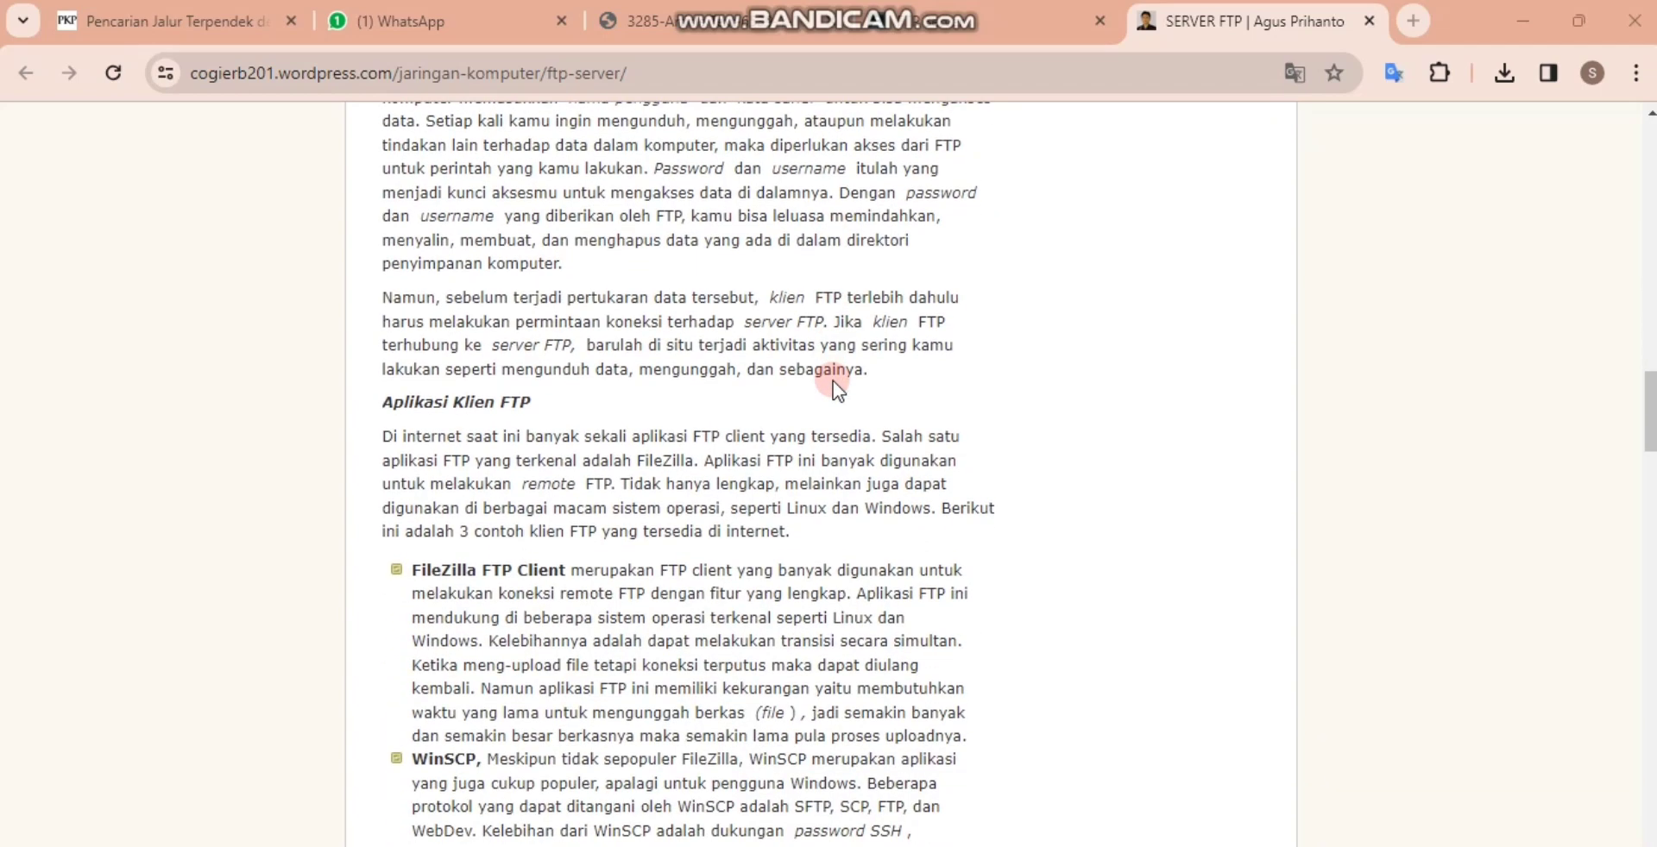
pyautogui.scroll(-5, 832, 380)
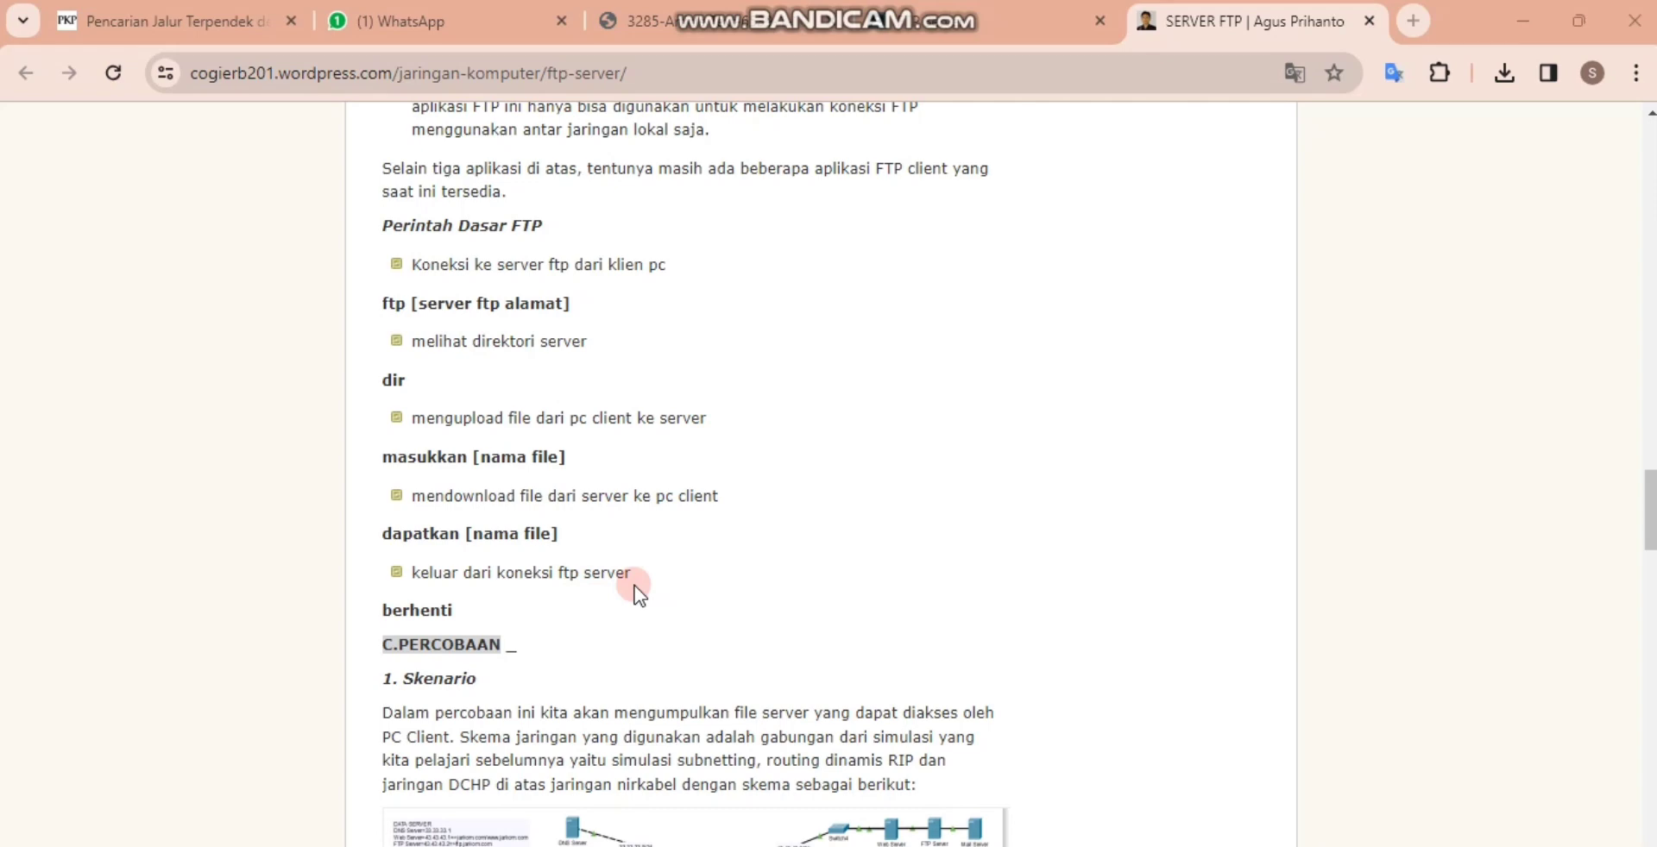
pyautogui.scroll(-2, 639, 593)
pyautogui.scroll(1, 646, 570)
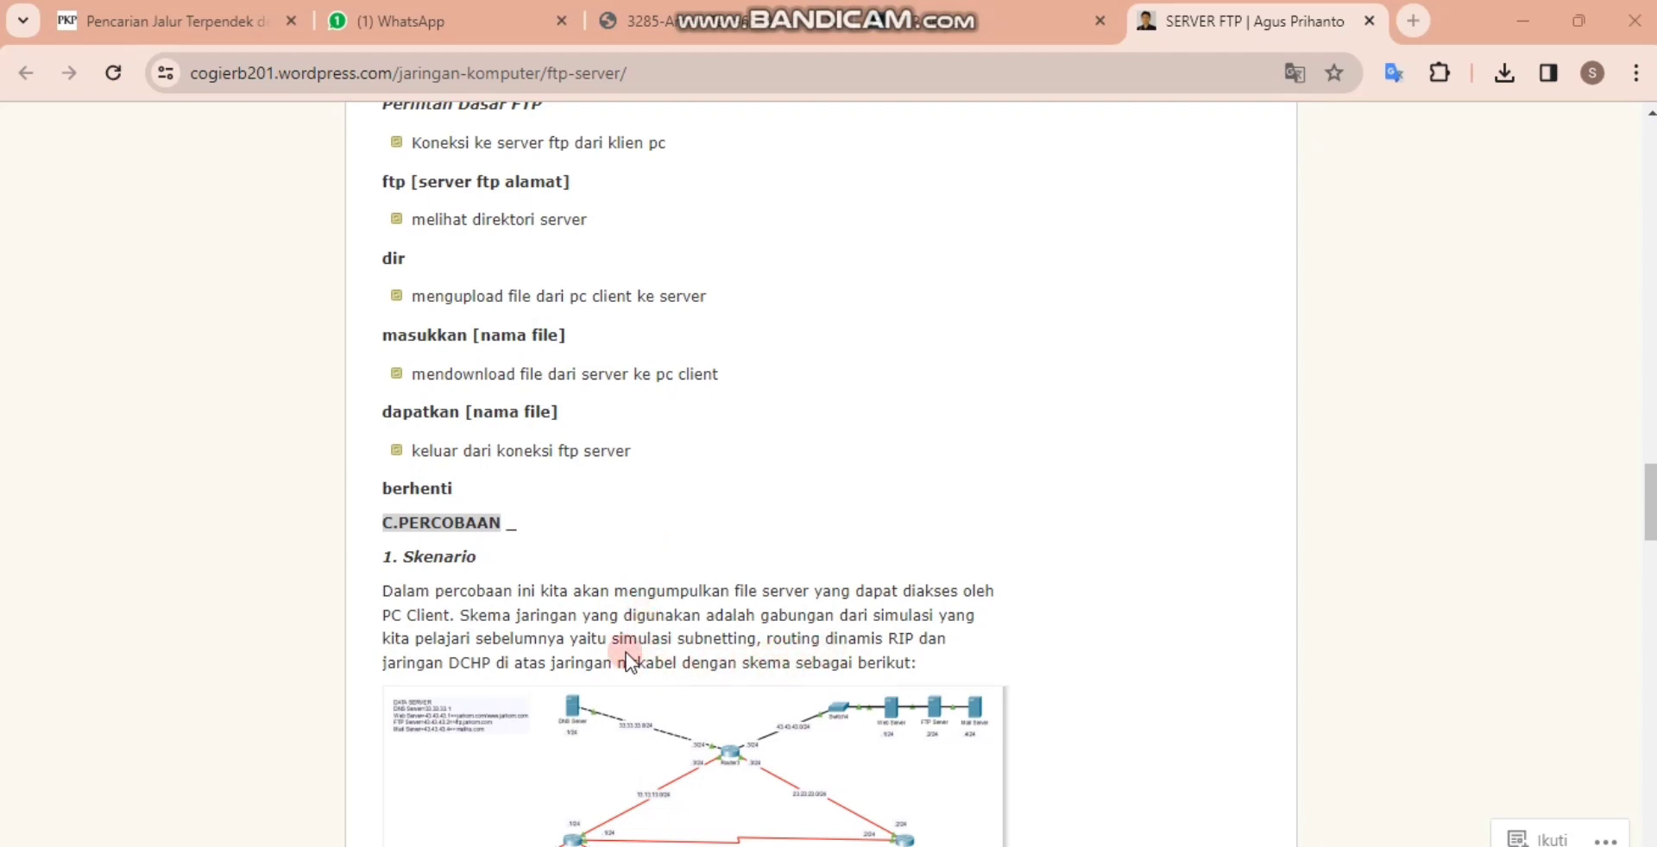
pyautogui.scroll(-4, 625, 652)
pyautogui.scroll(-5, 625, 653)
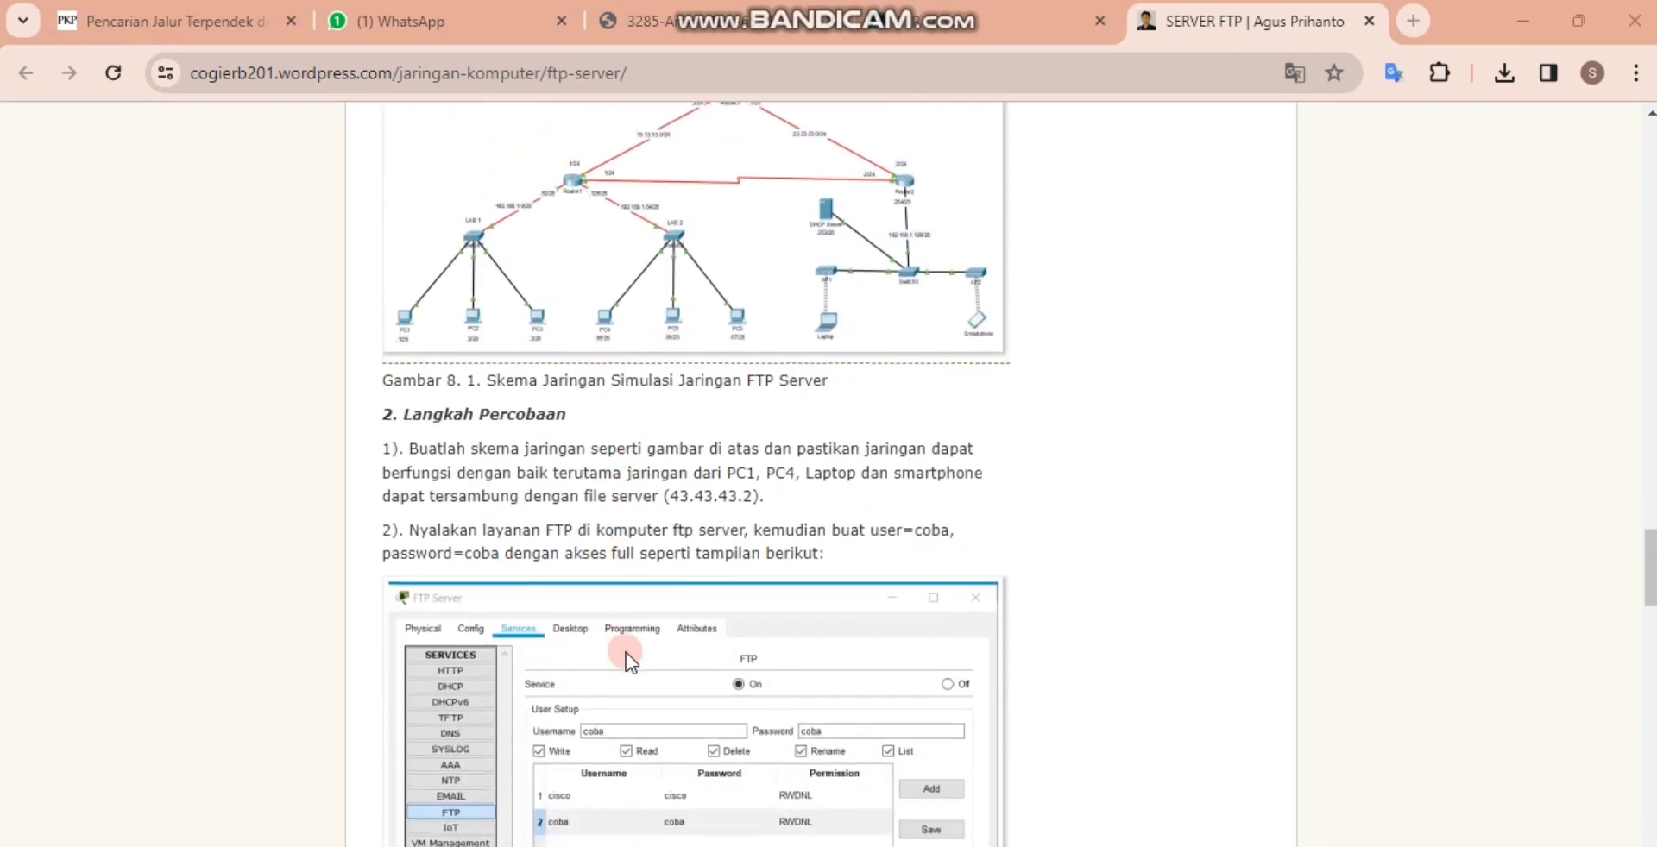
pyautogui.scroll(-1, 625, 652)
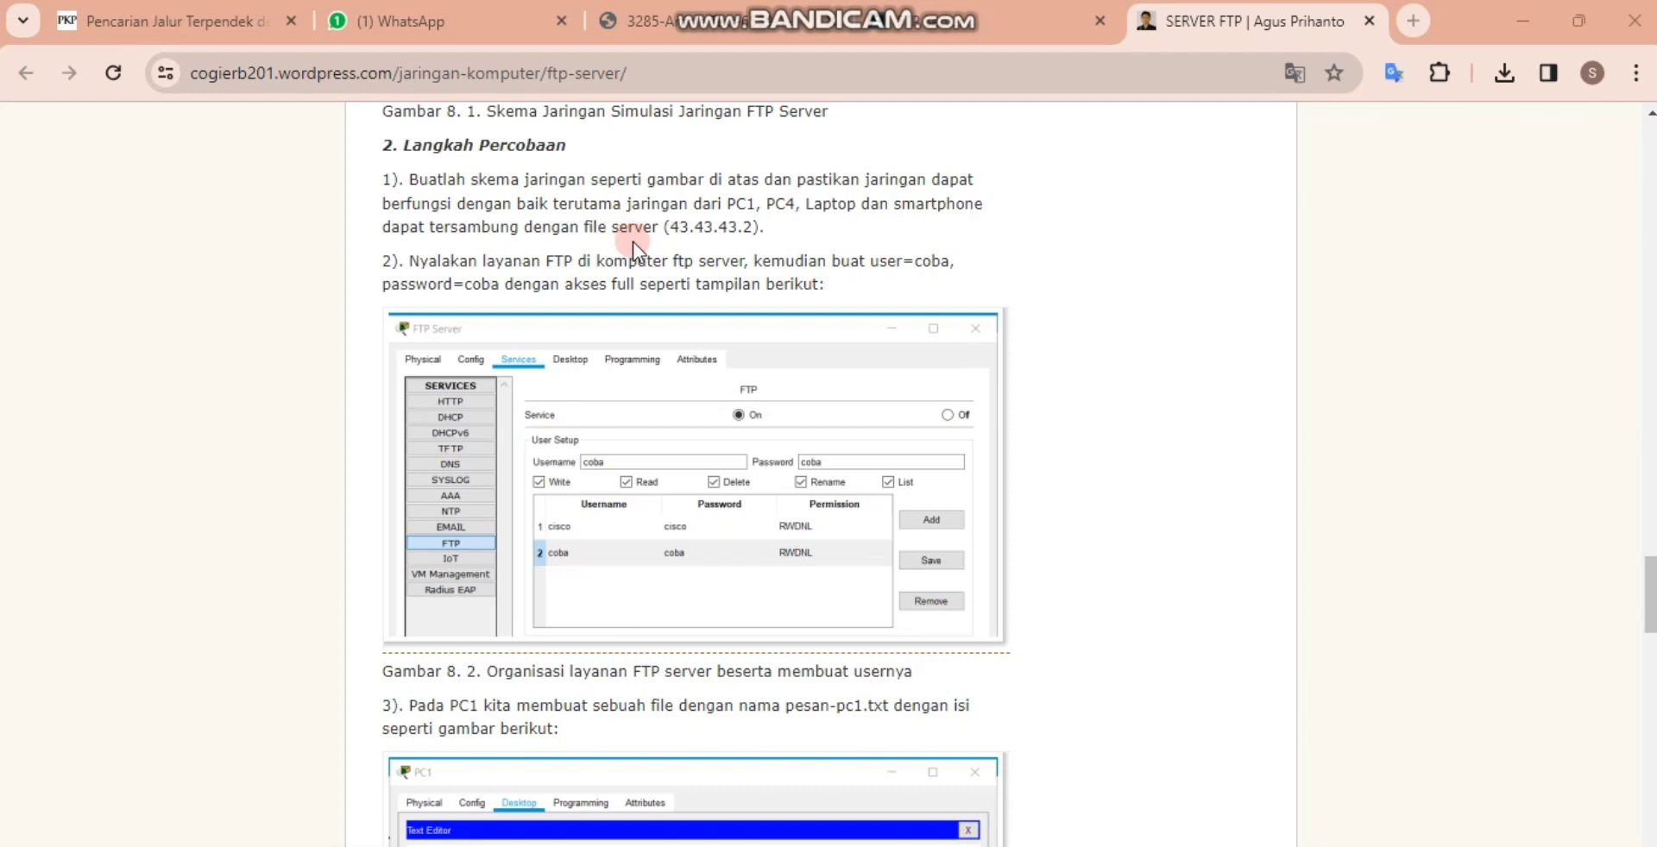
pyautogui.scroll(-1, 633, 250)
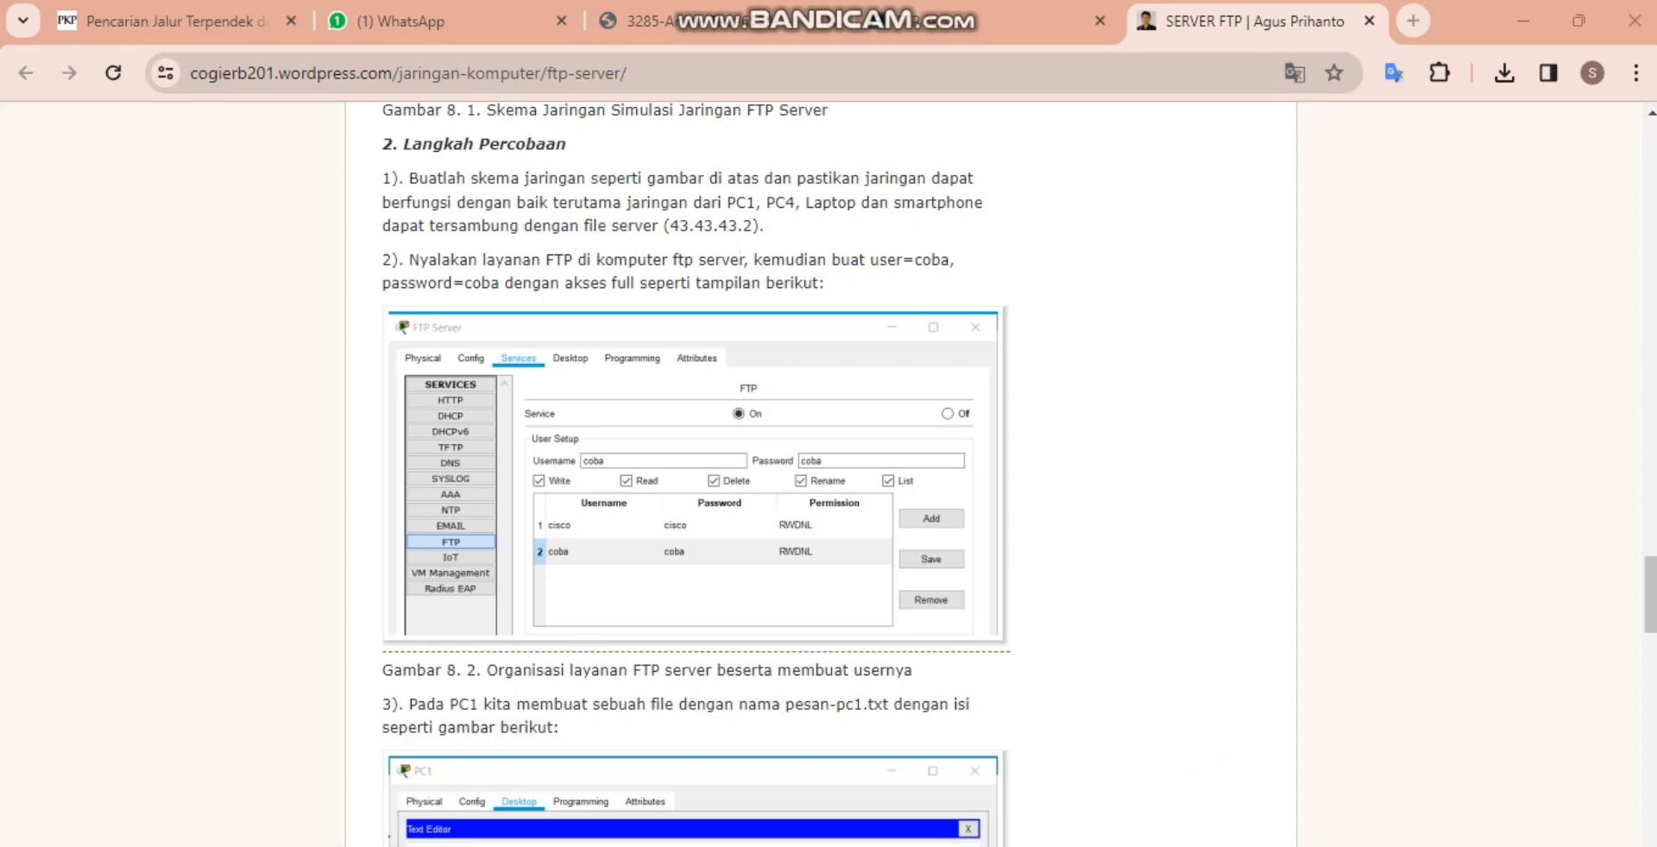
# Step: Switch to Cisco Packet Tracer and set the FTP Server's IPv4 default gateway to 43.43.43.3
pyautogui.click(1156, 760)
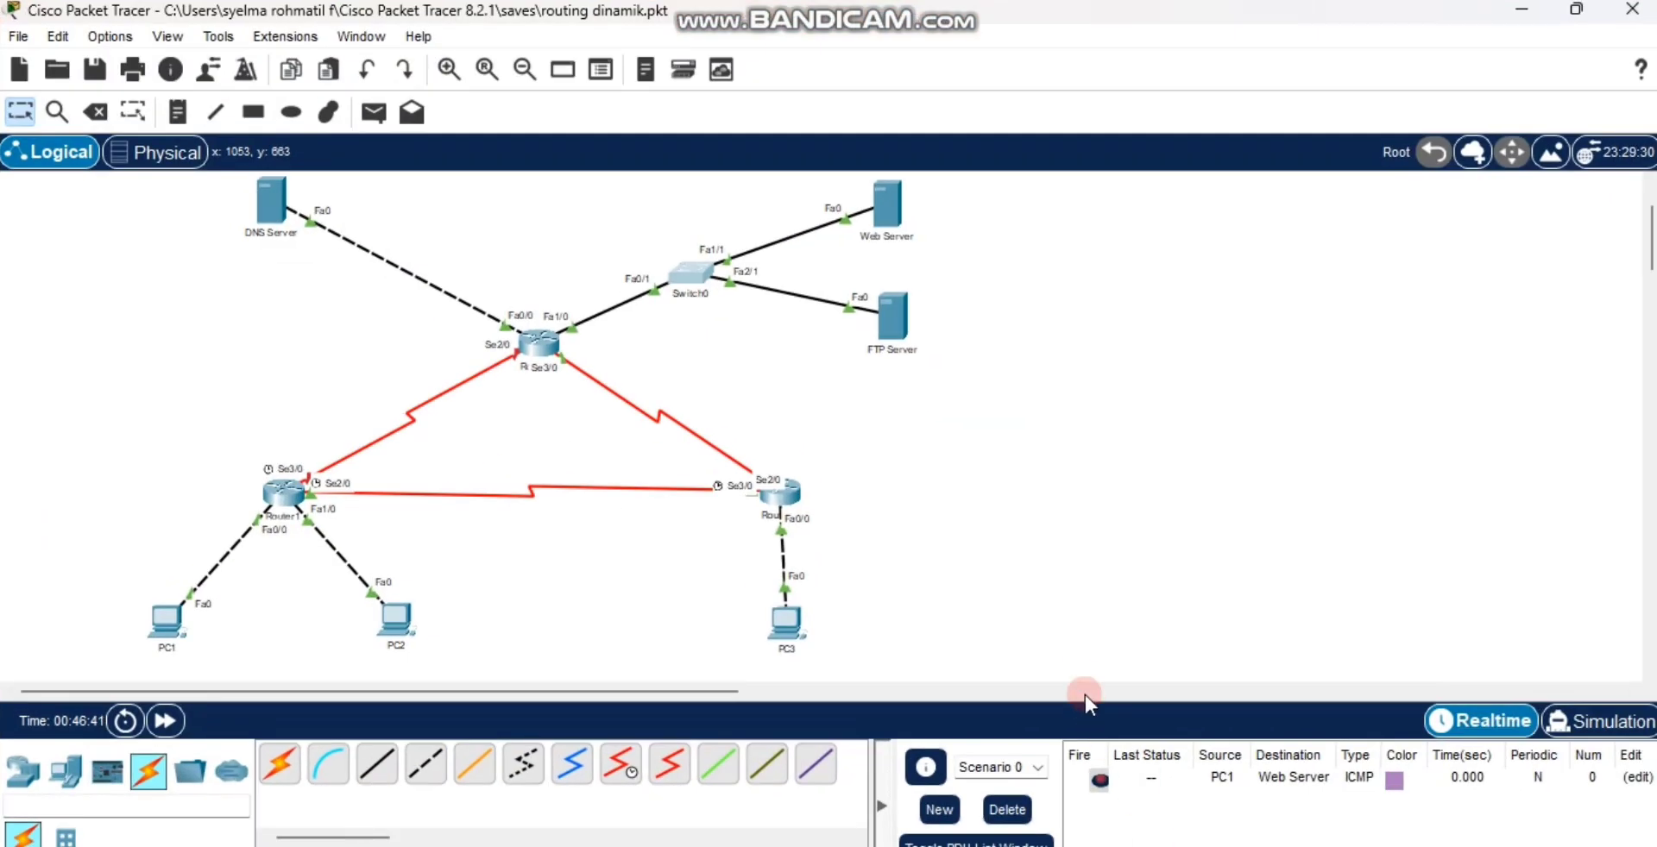
pyautogui.scroll(1, 1044, 559)
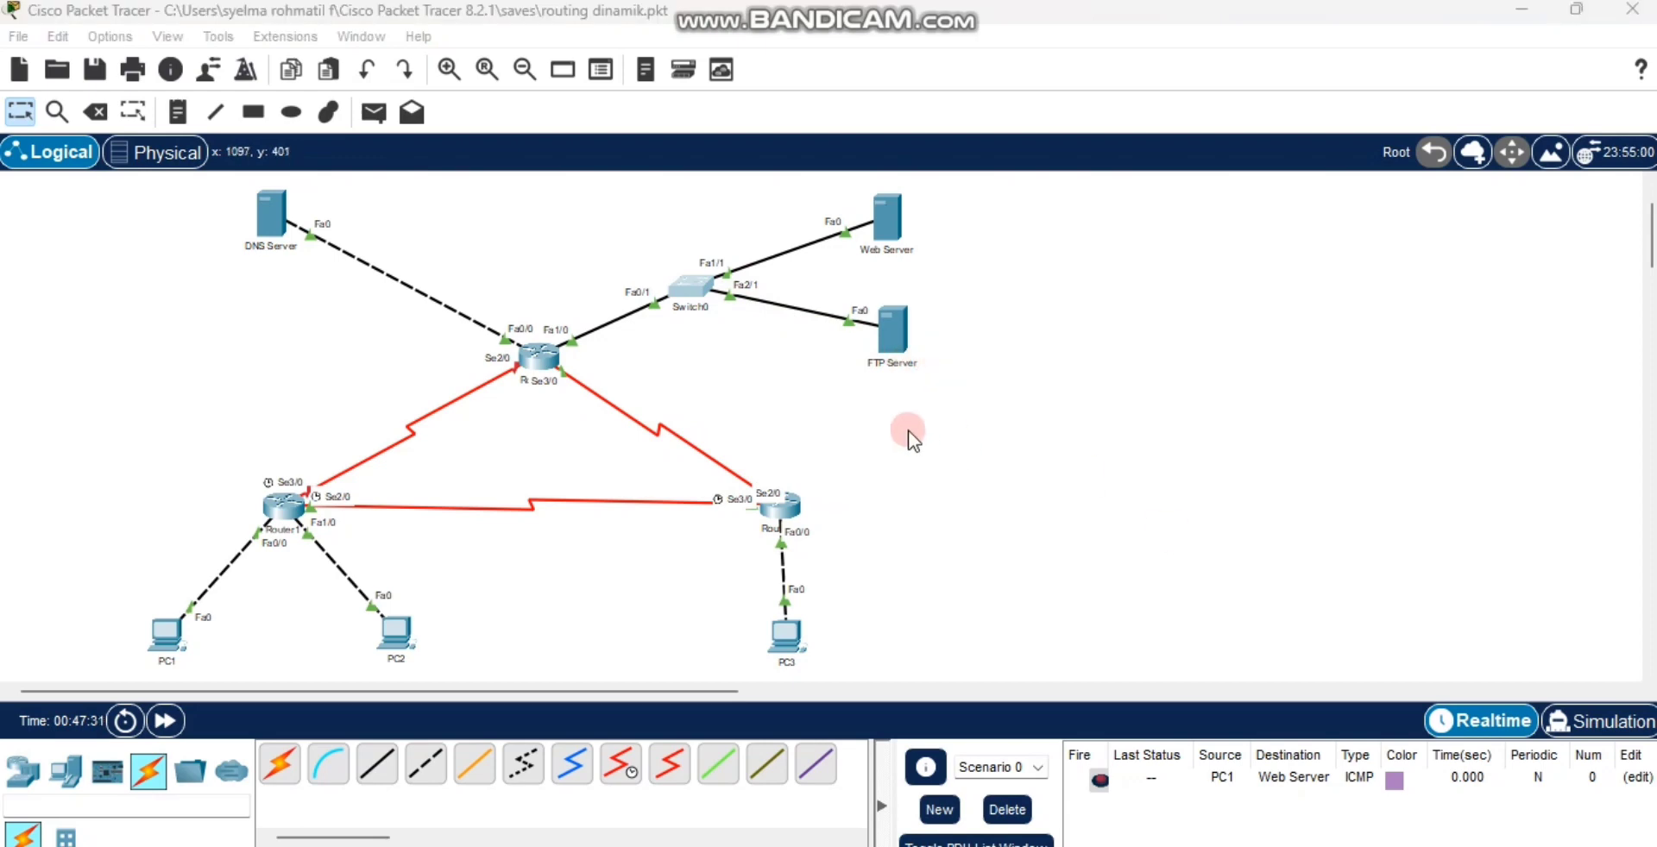
pyautogui.click(888, 331)
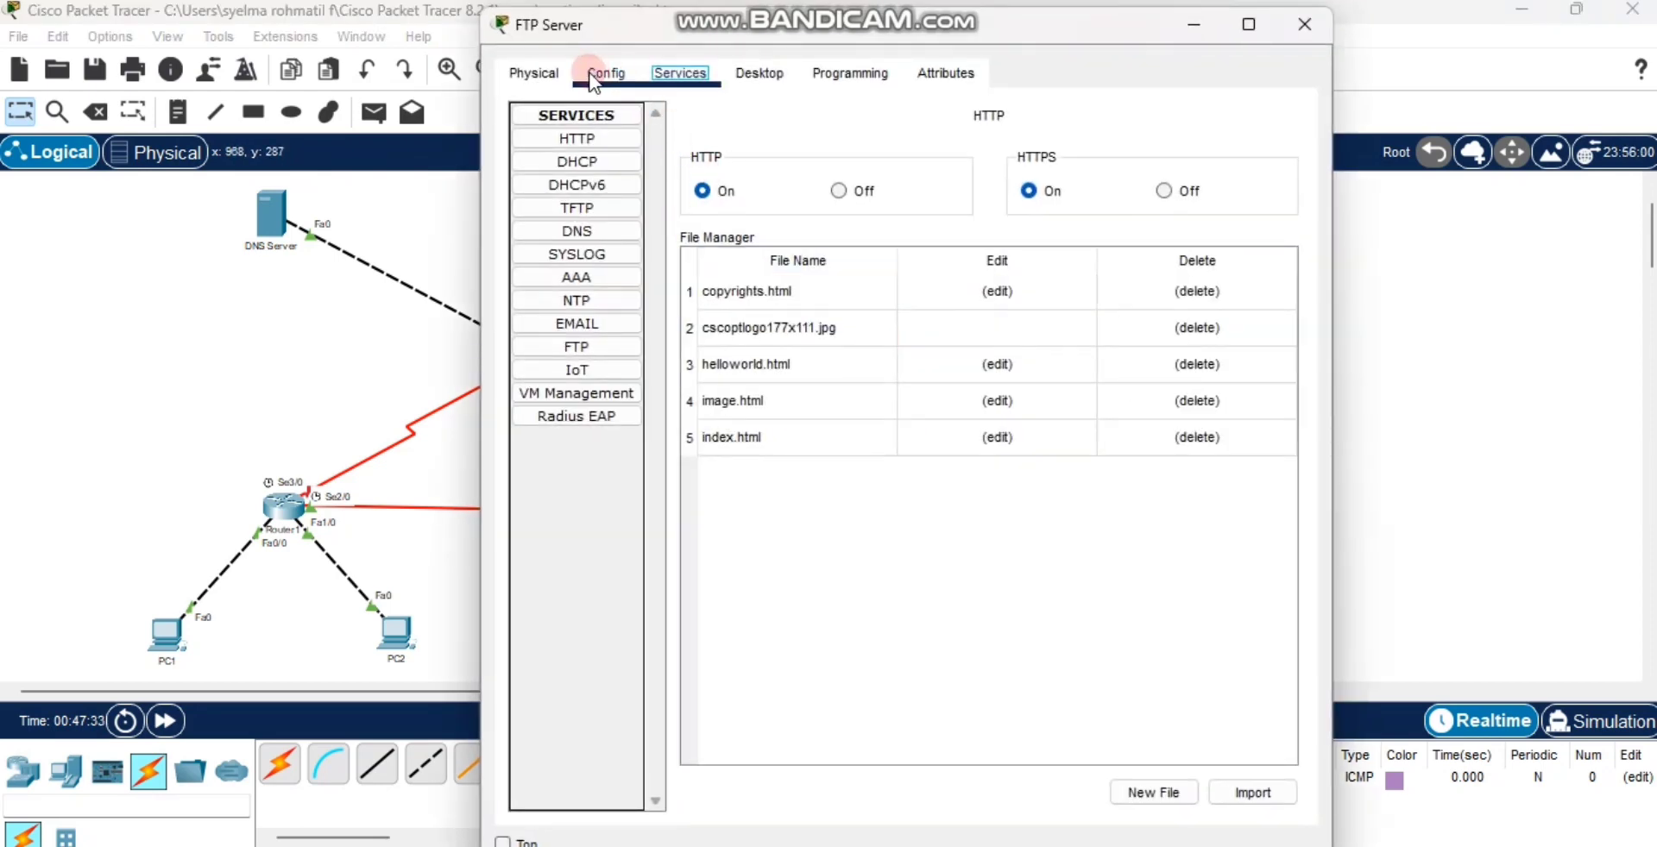
pyautogui.click(774, 75)
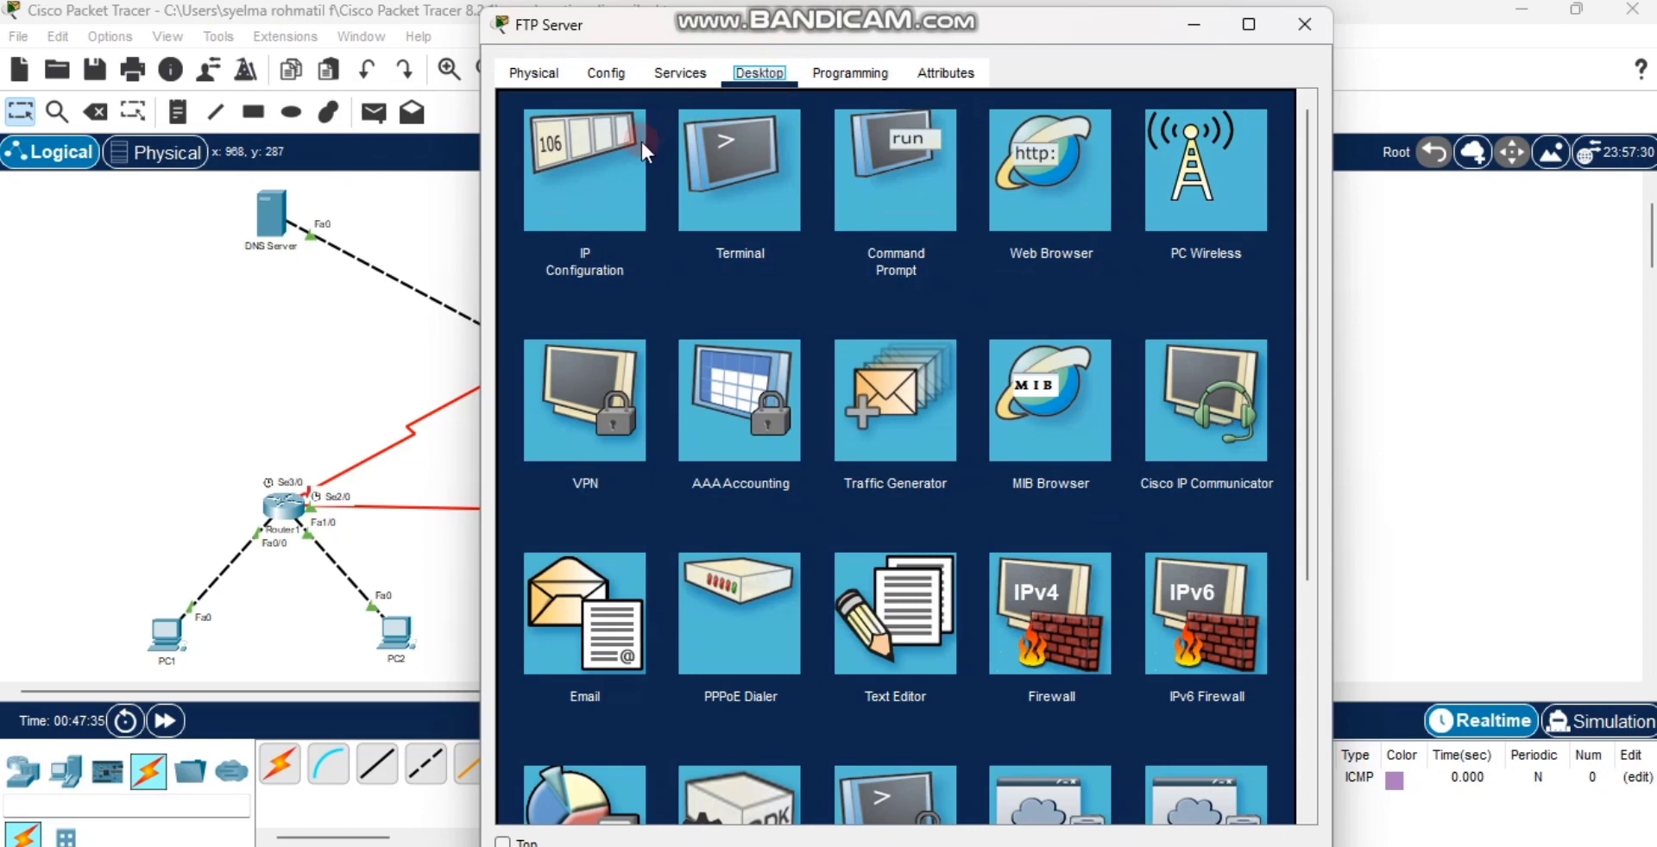
pyautogui.click(608, 173)
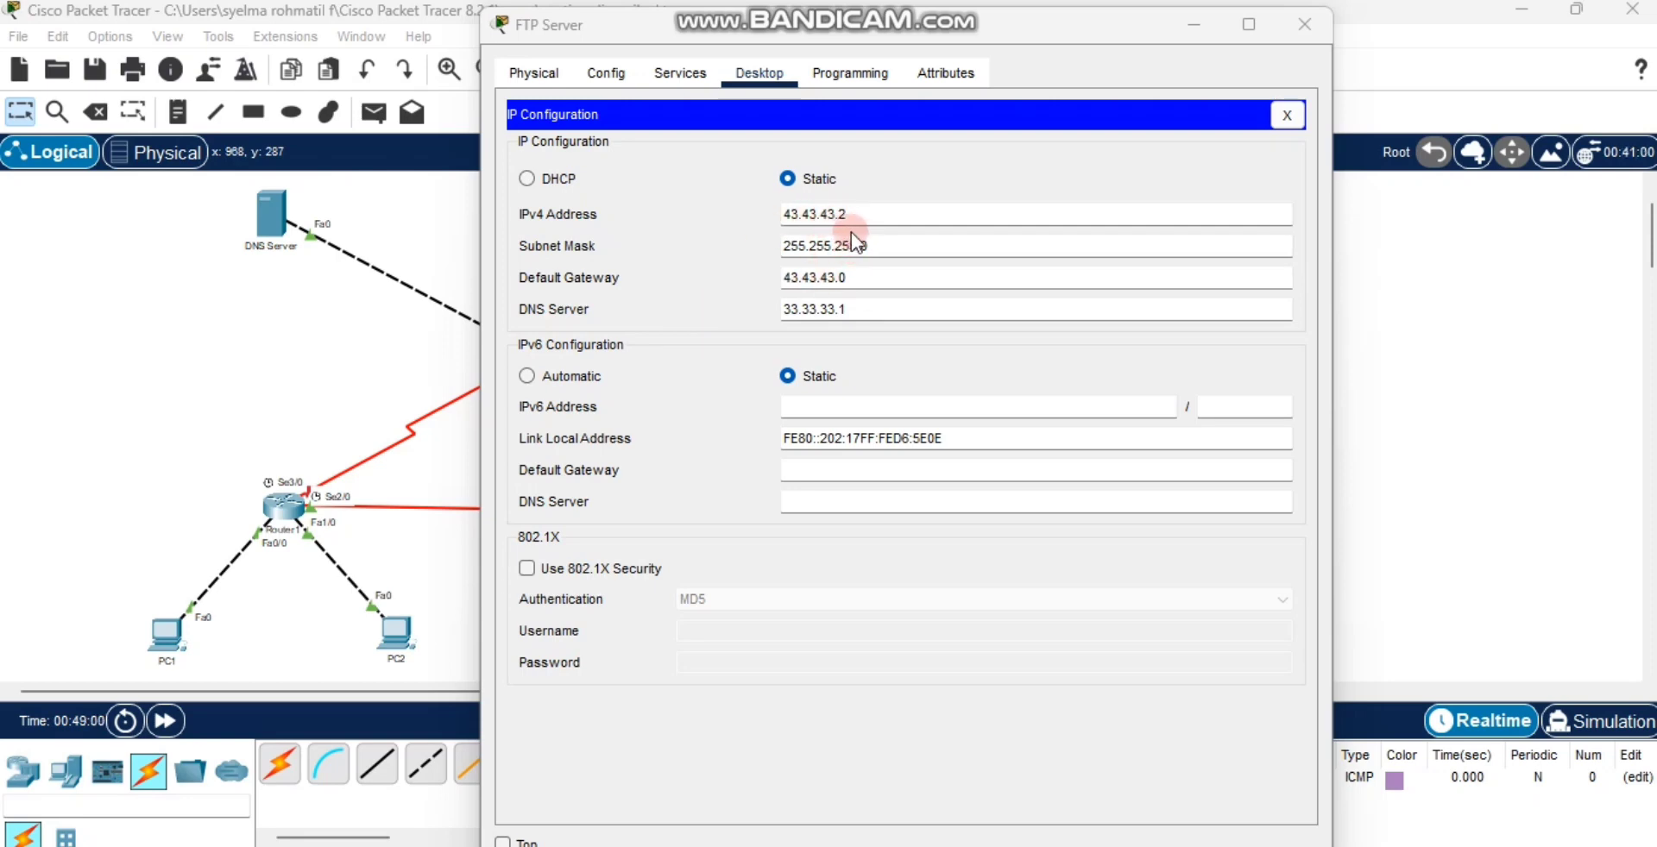
pyautogui.click(853, 278)
pyautogui.press('BackSpace')
pyautogui.write('3')
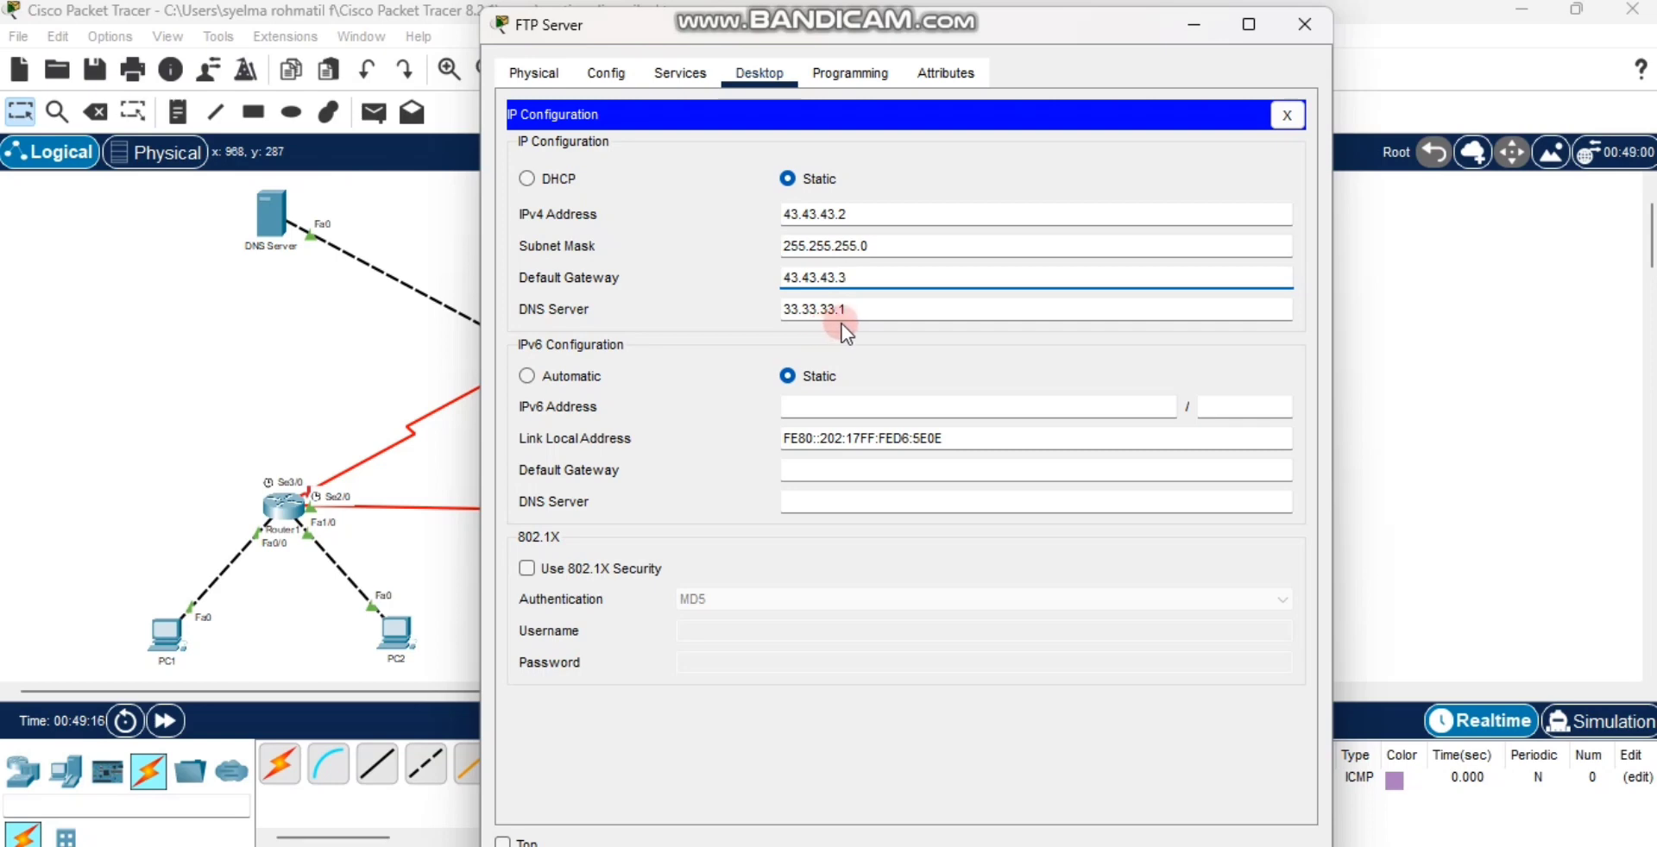
pyautogui.click(1333, 59)
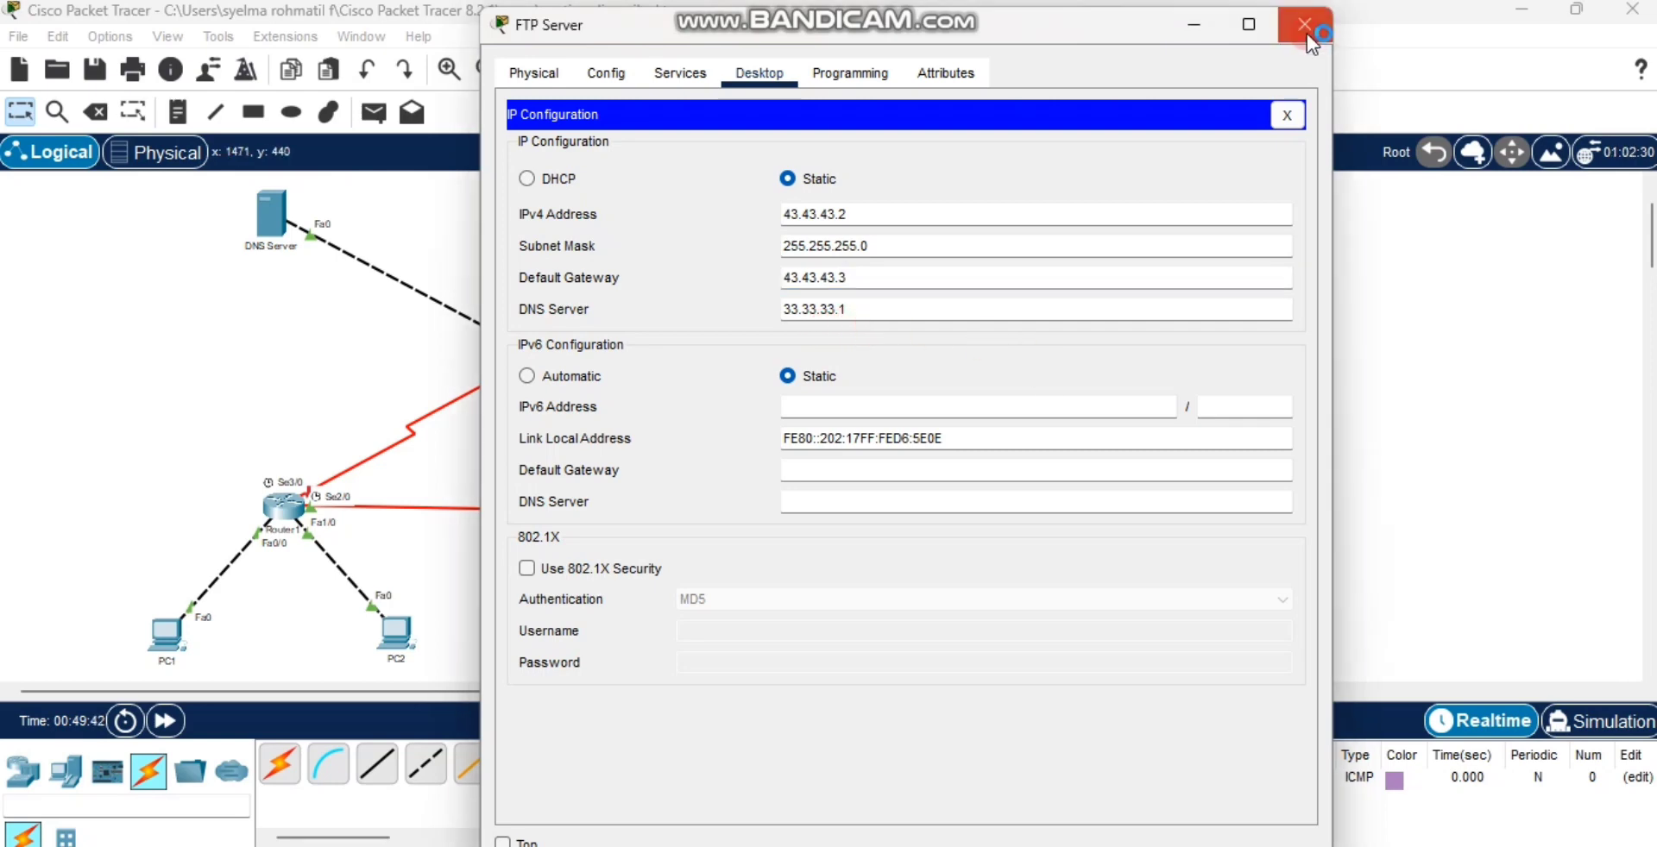
pyautogui.click(1306, 32)
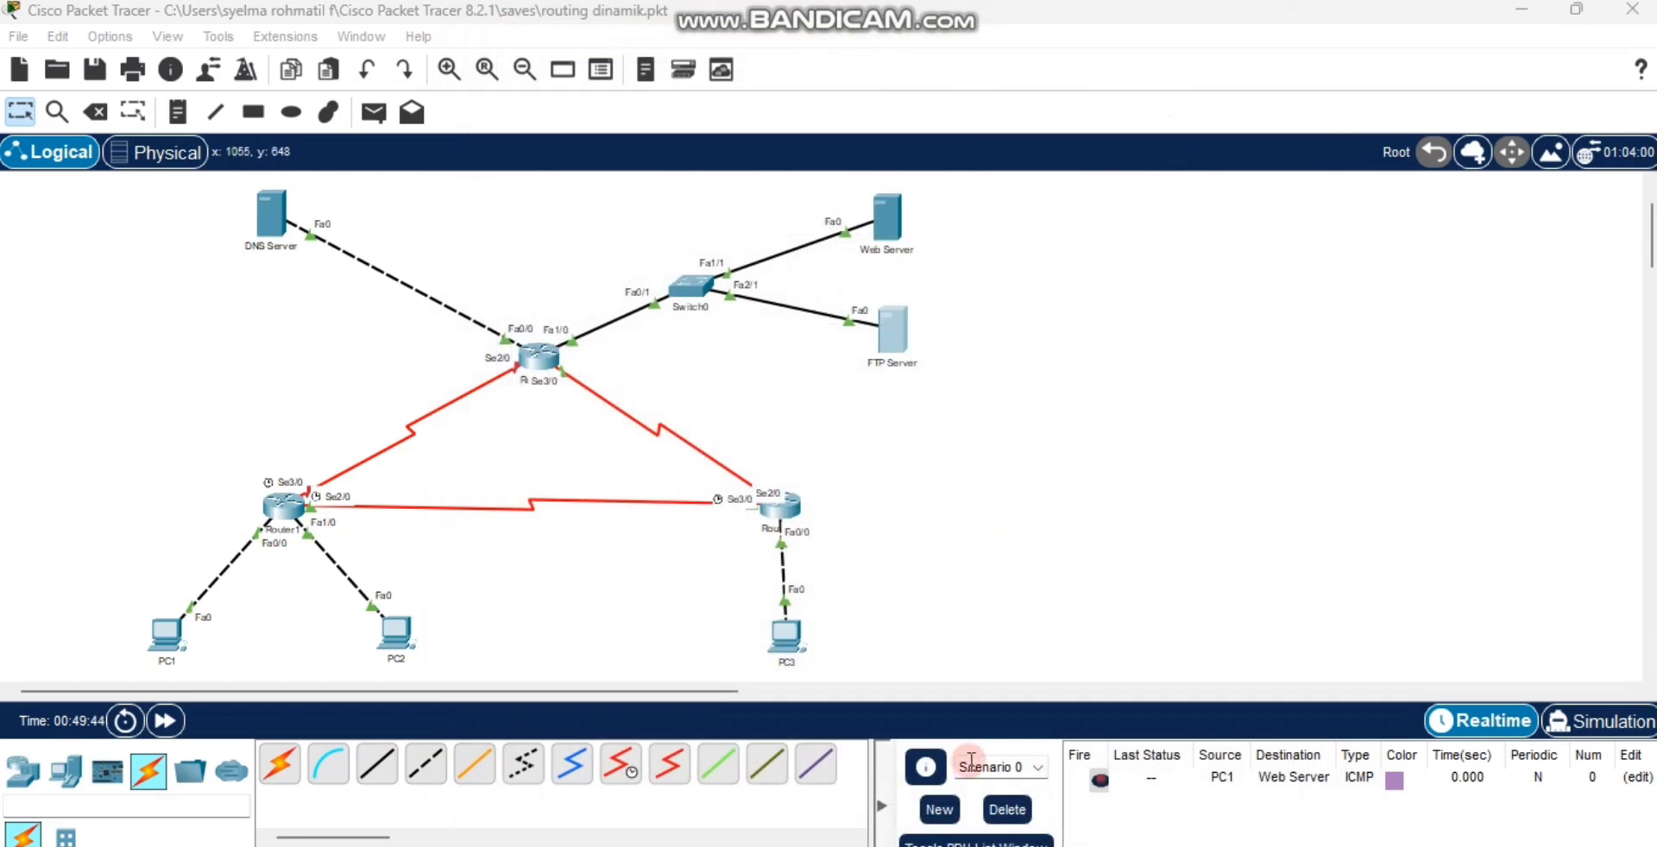
# Step: Consult step 2 of the browser article and open the FTP service settings of the FTP Server in Cisco Packet Tracer
pyautogui.moveTo(1101, 846)
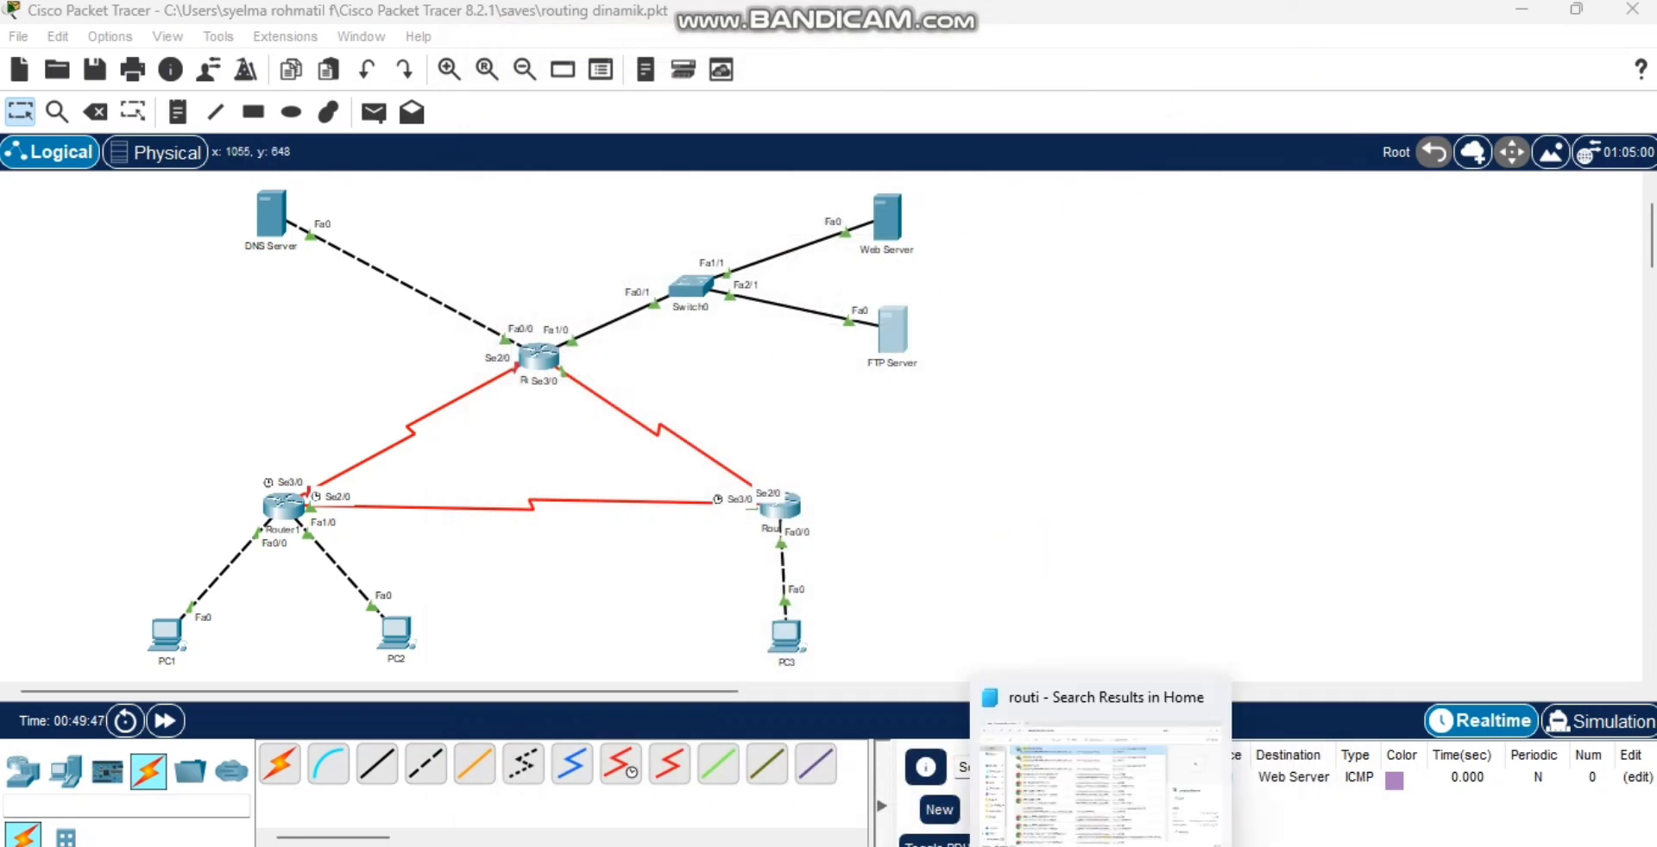
pyautogui.click(824, 846)
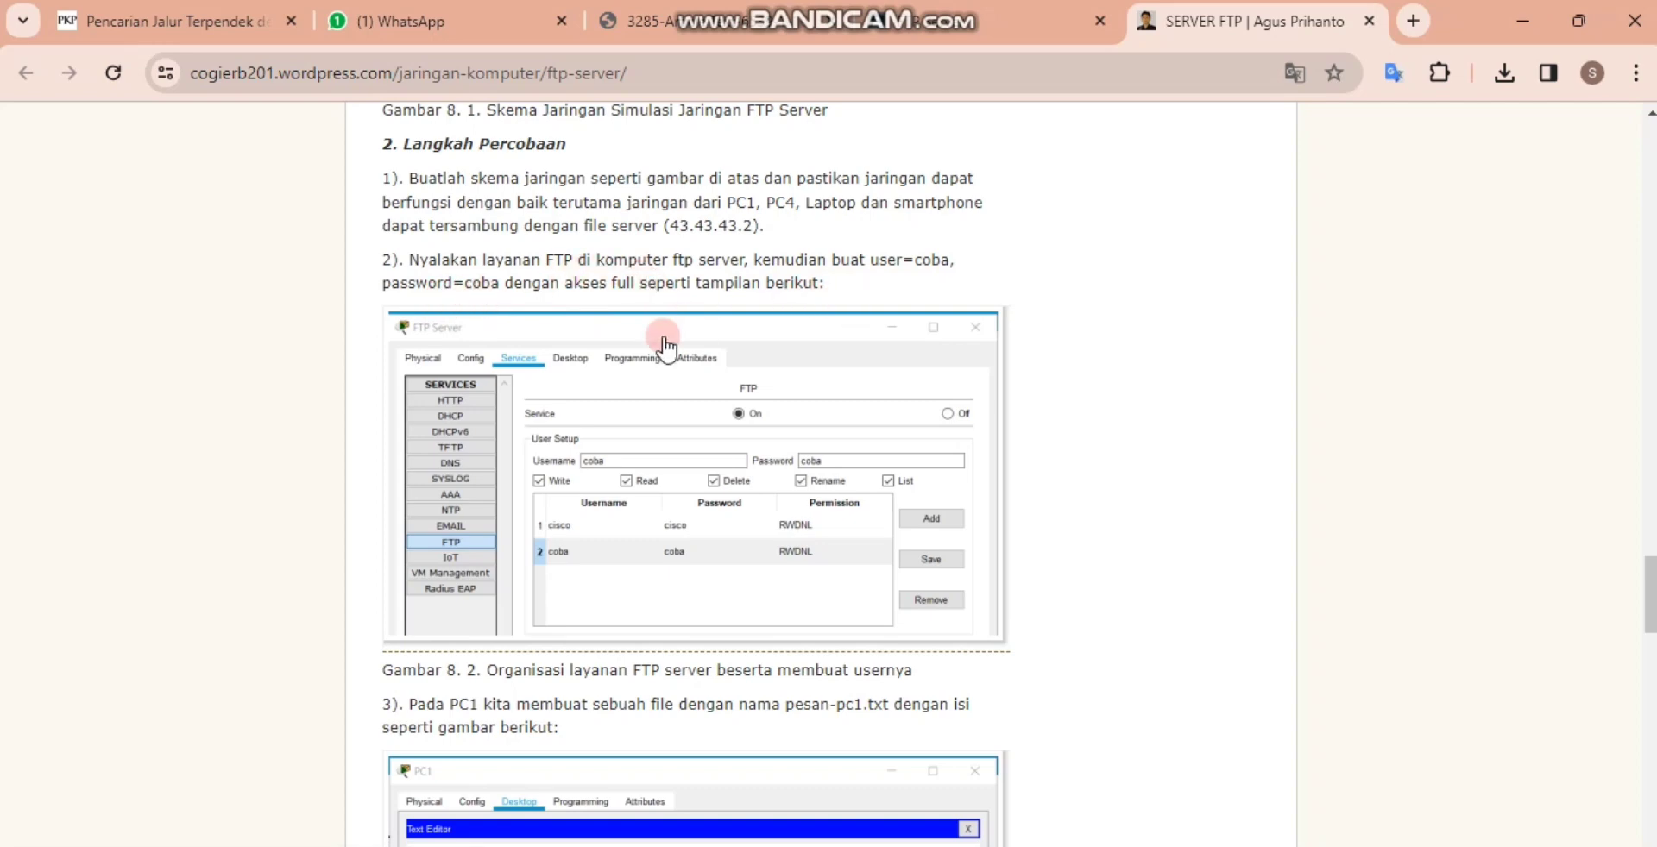
pyautogui.hotkey('alt', 'Tab')
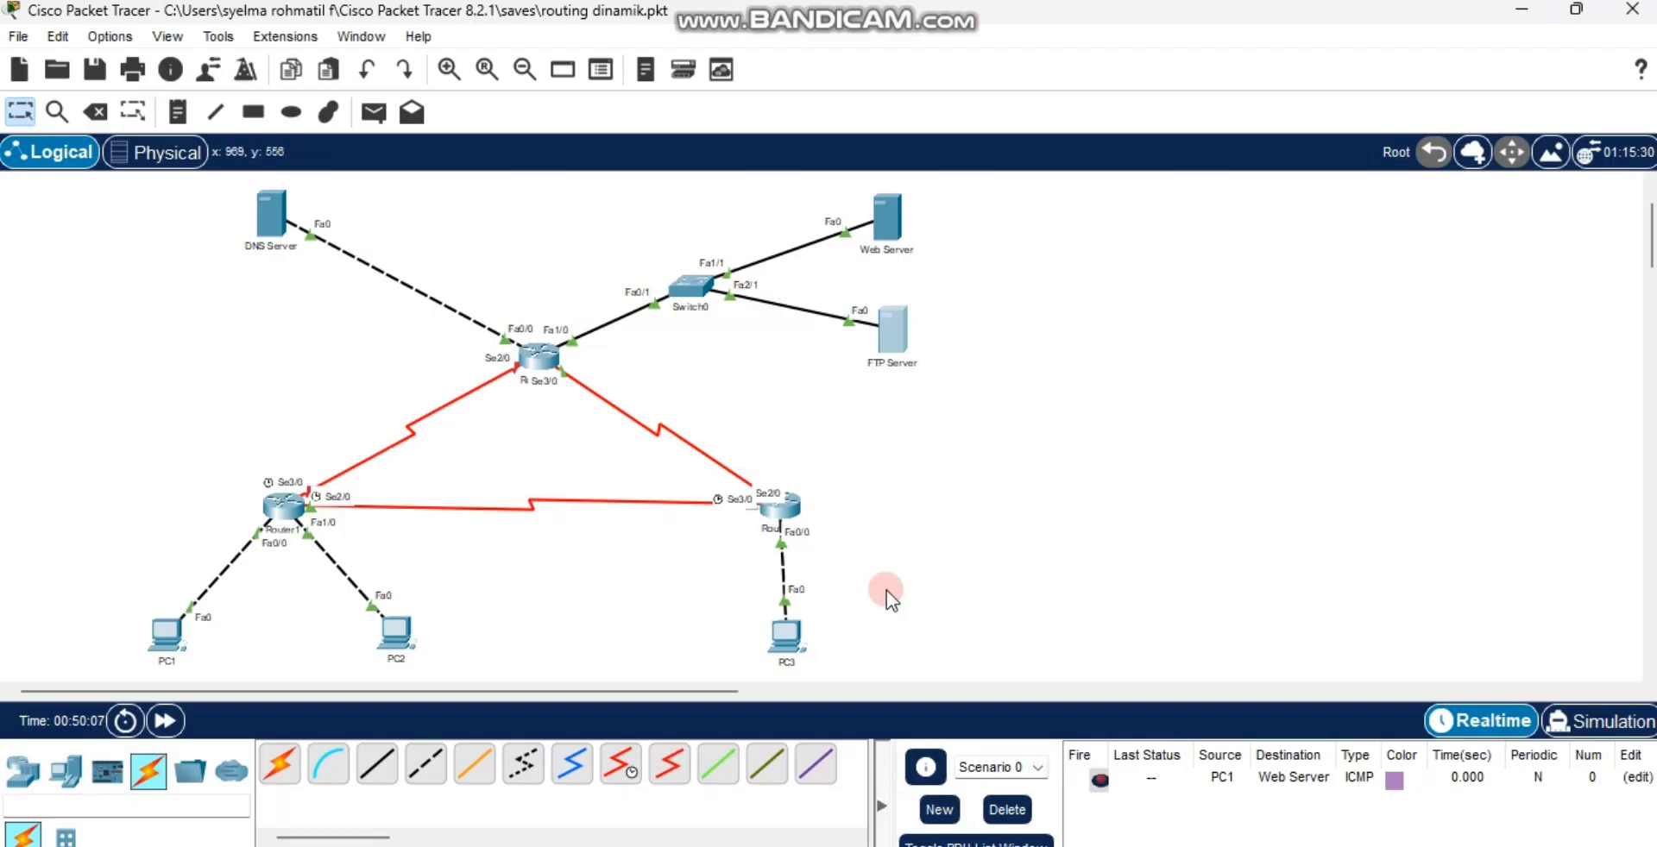
pyautogui.click(895, 353)
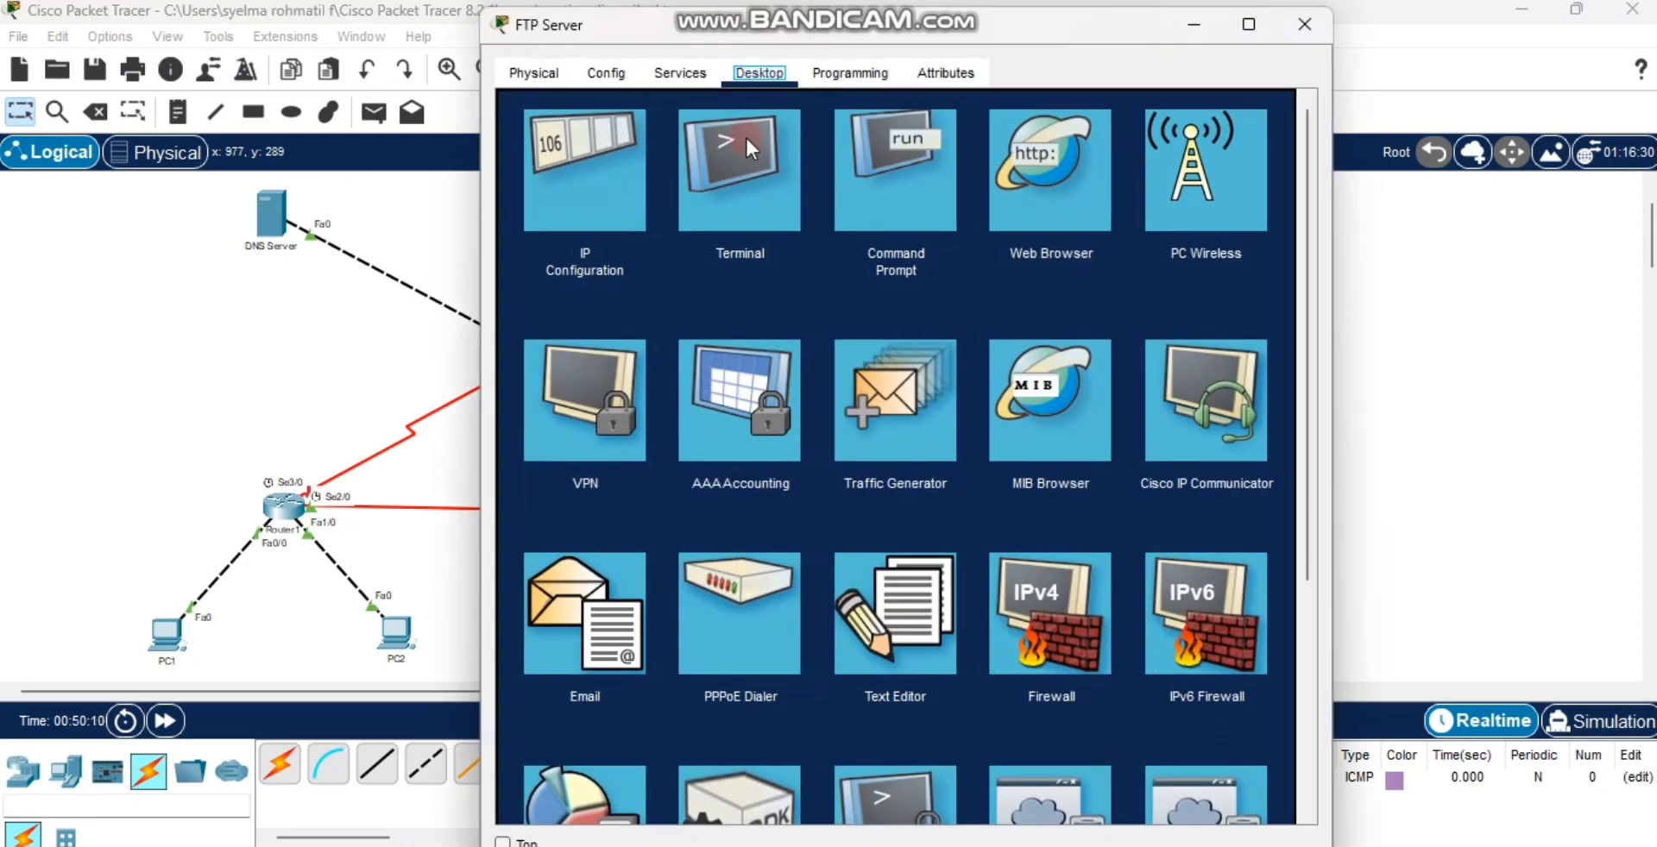
pyautogui.click(694, 76)
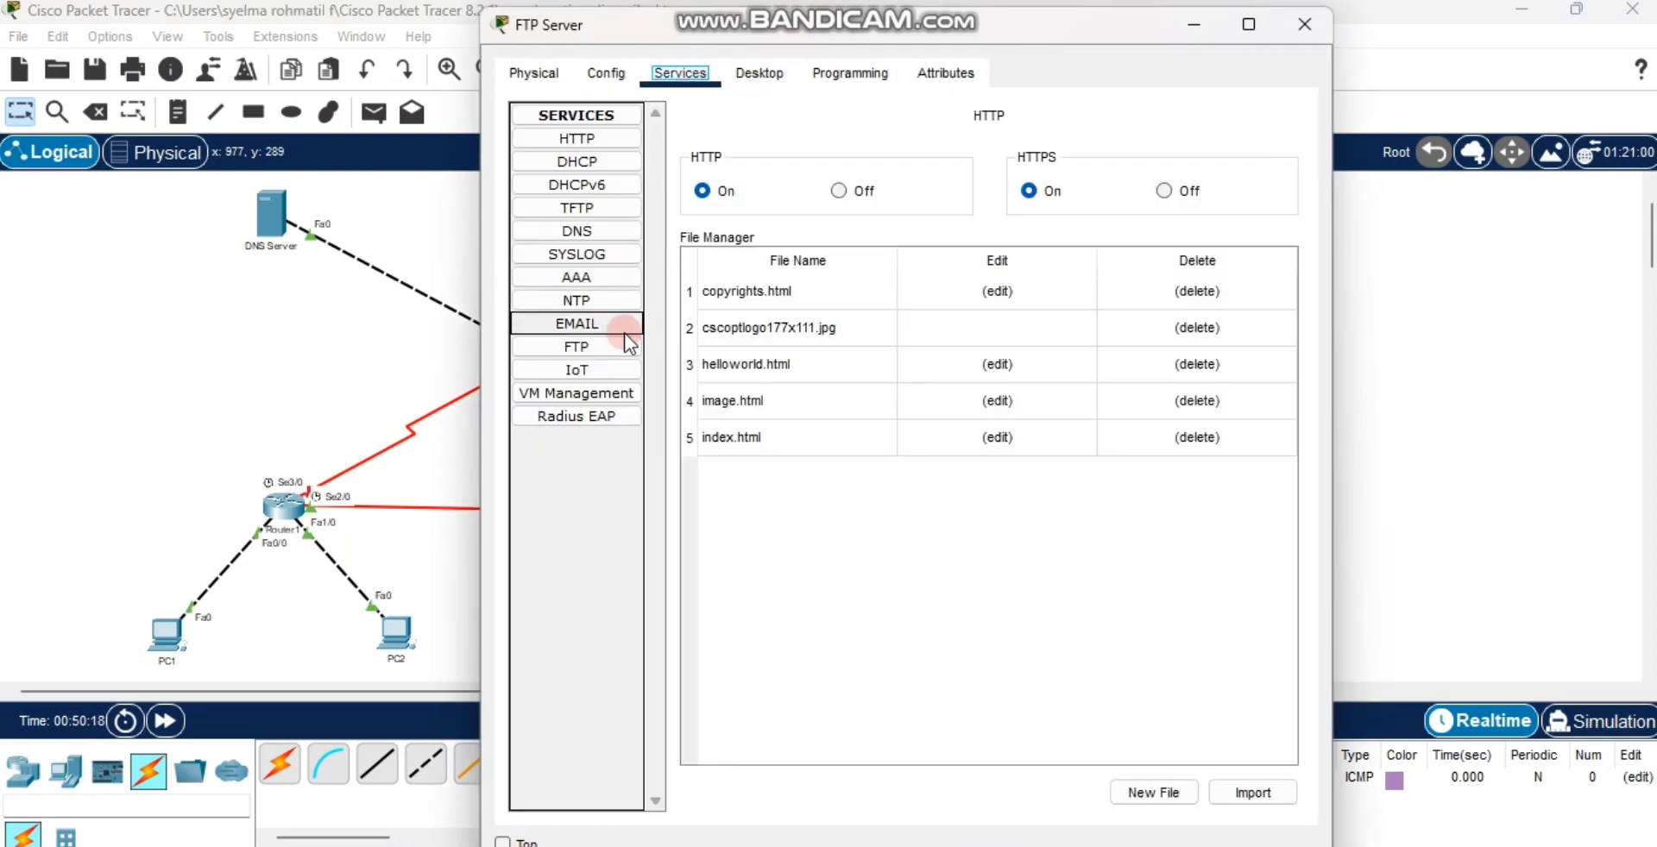
pyautogui.click(599, 353)
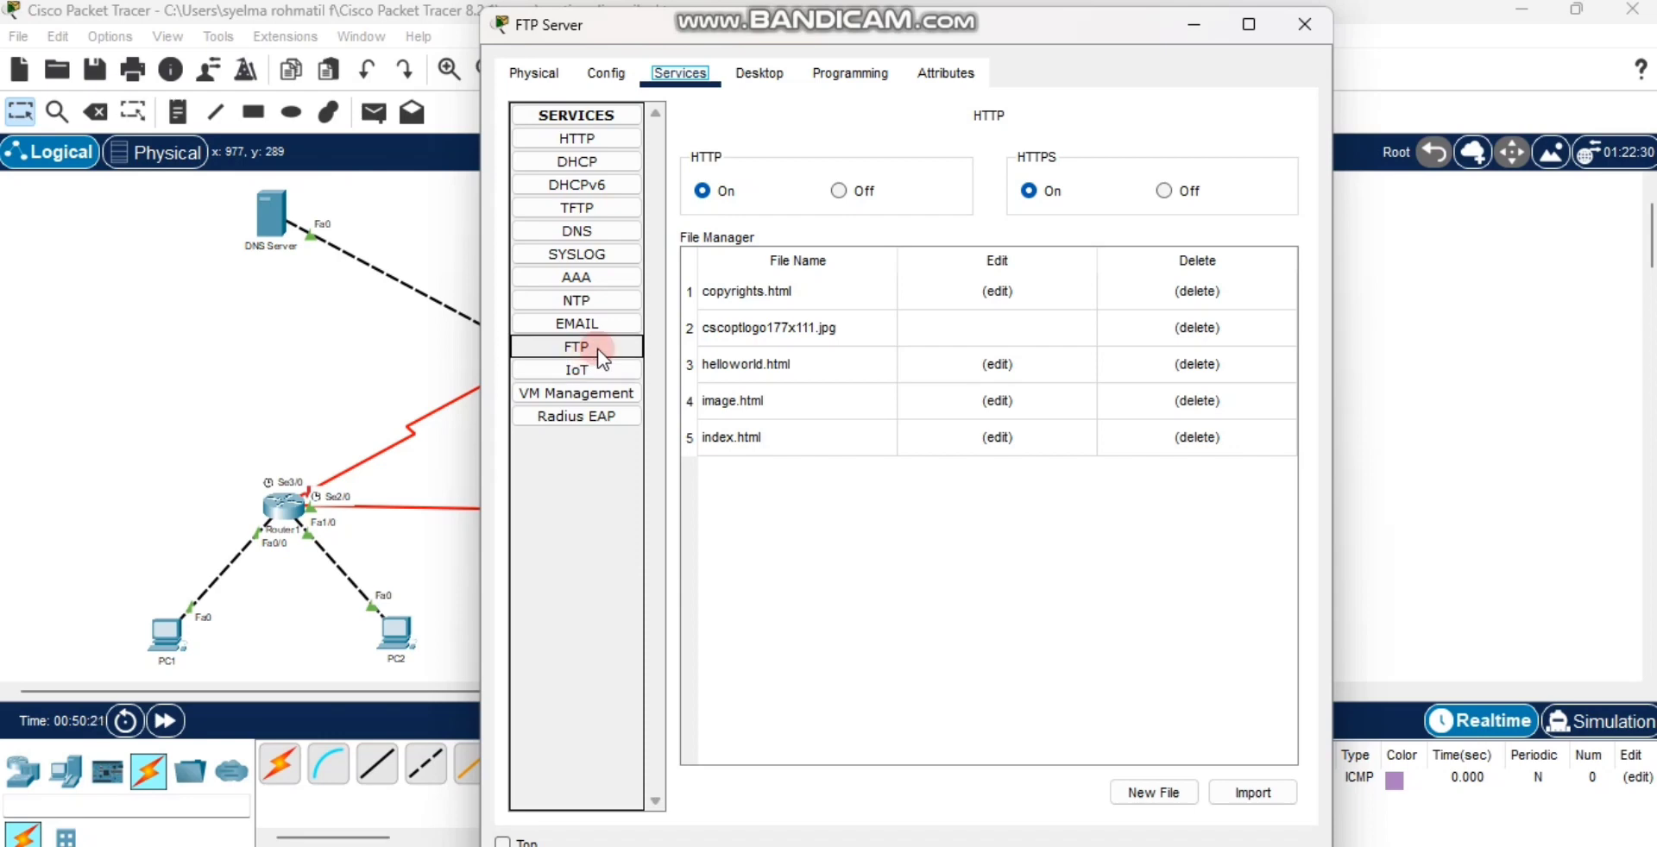
pyautogui.click(602, 354)
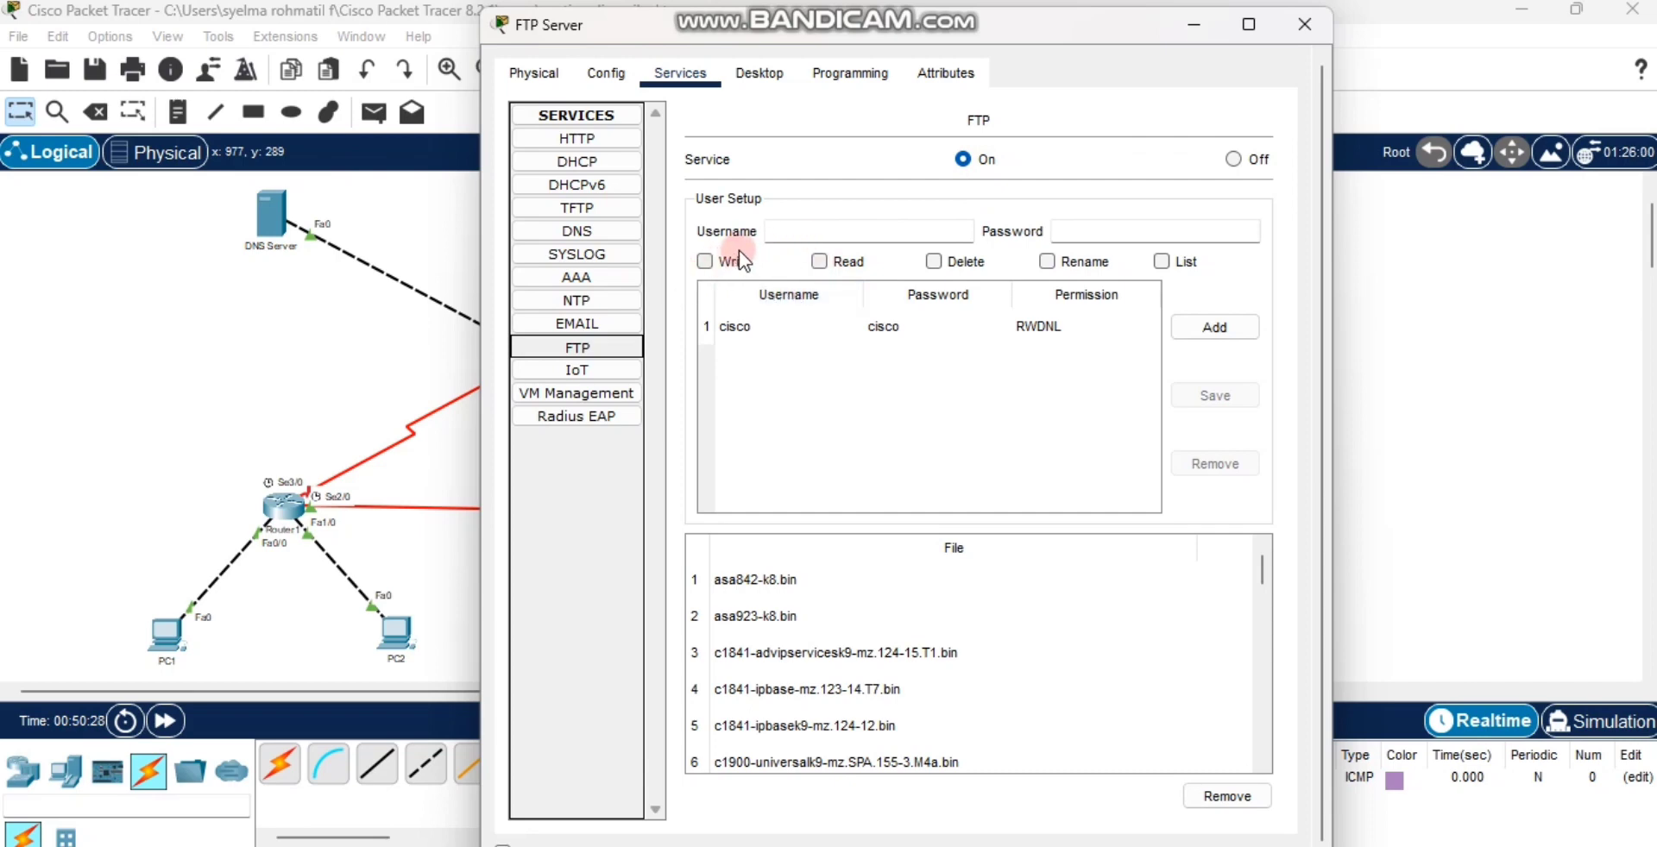
# Step: Enable the Write, Read, Delete, Rename and List permissions for a new FTP user
pyautogui.click(717, 261)
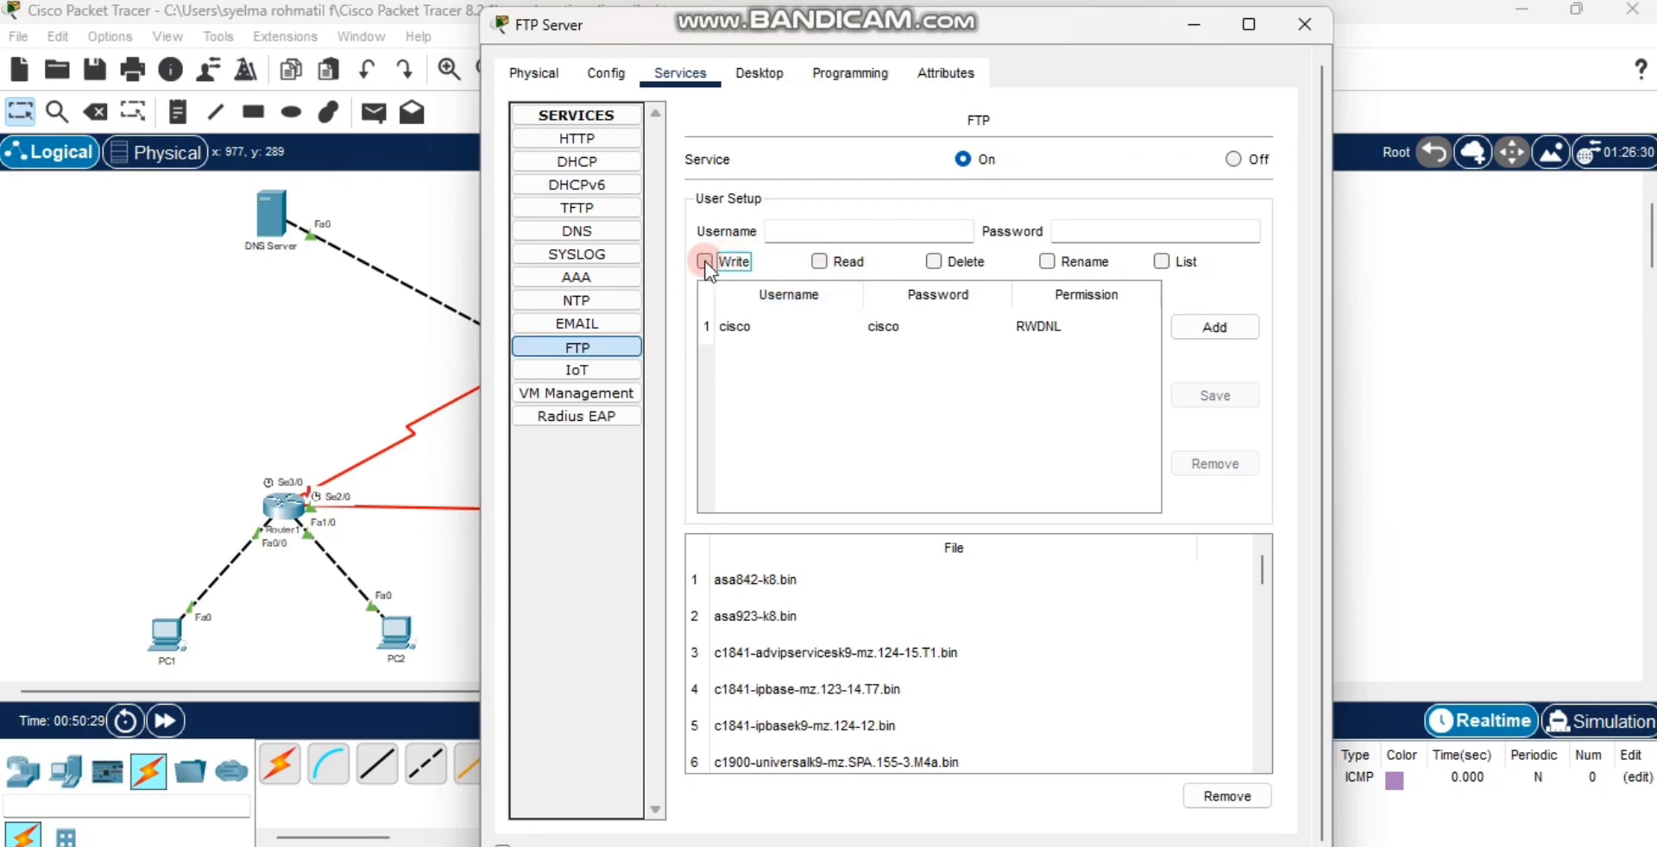
pyautogui.click(820, 262)
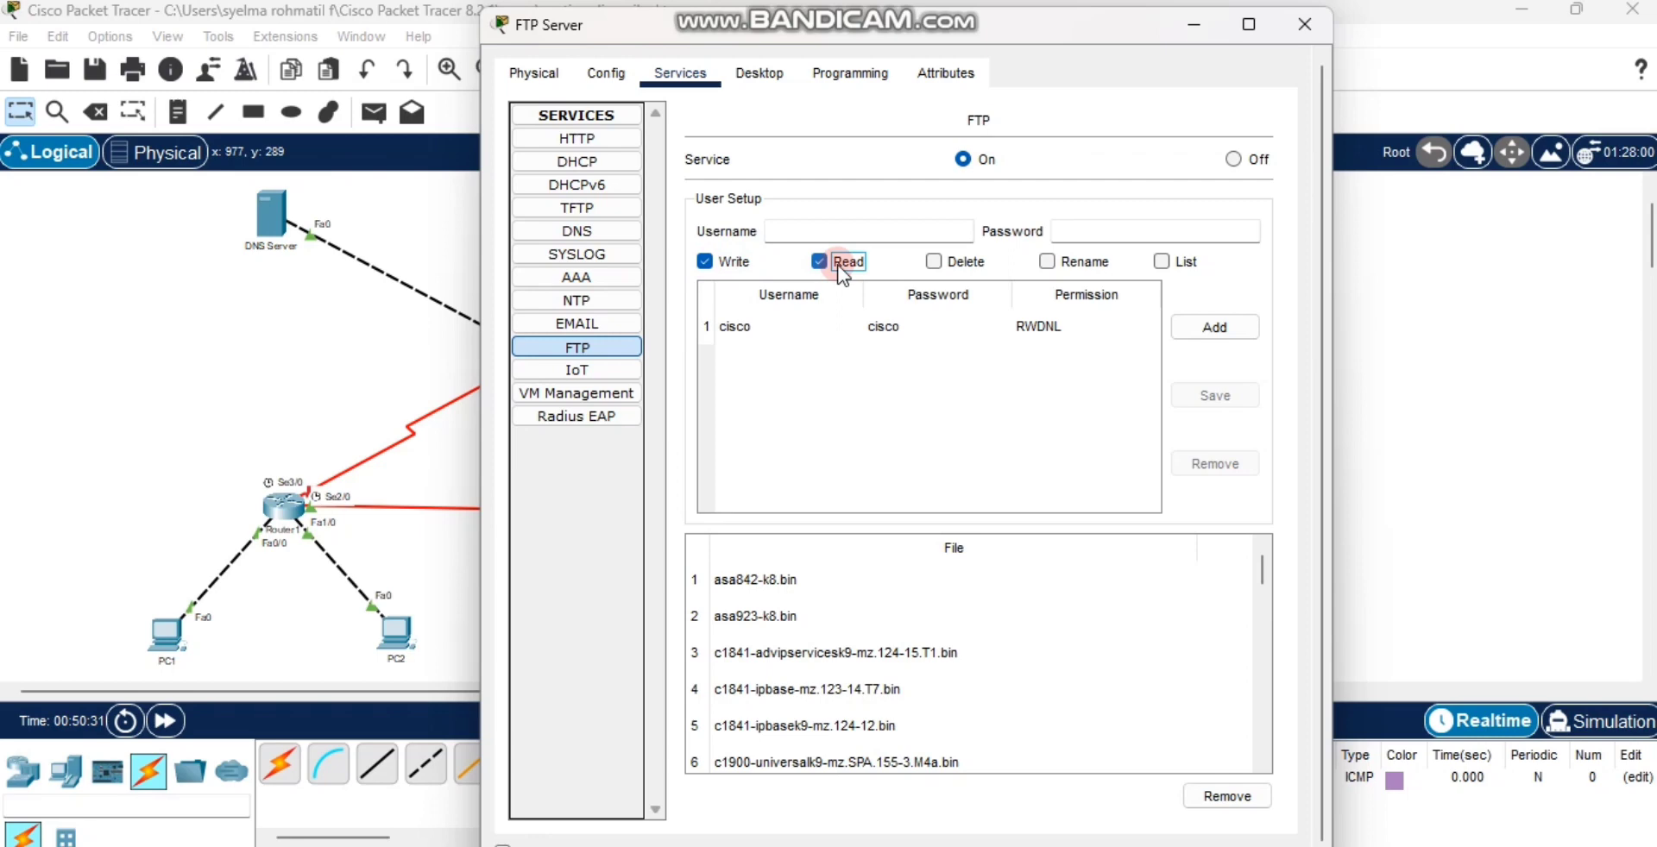
pyautogui.click(934, 261)
pyautogui.click(1051, 262)
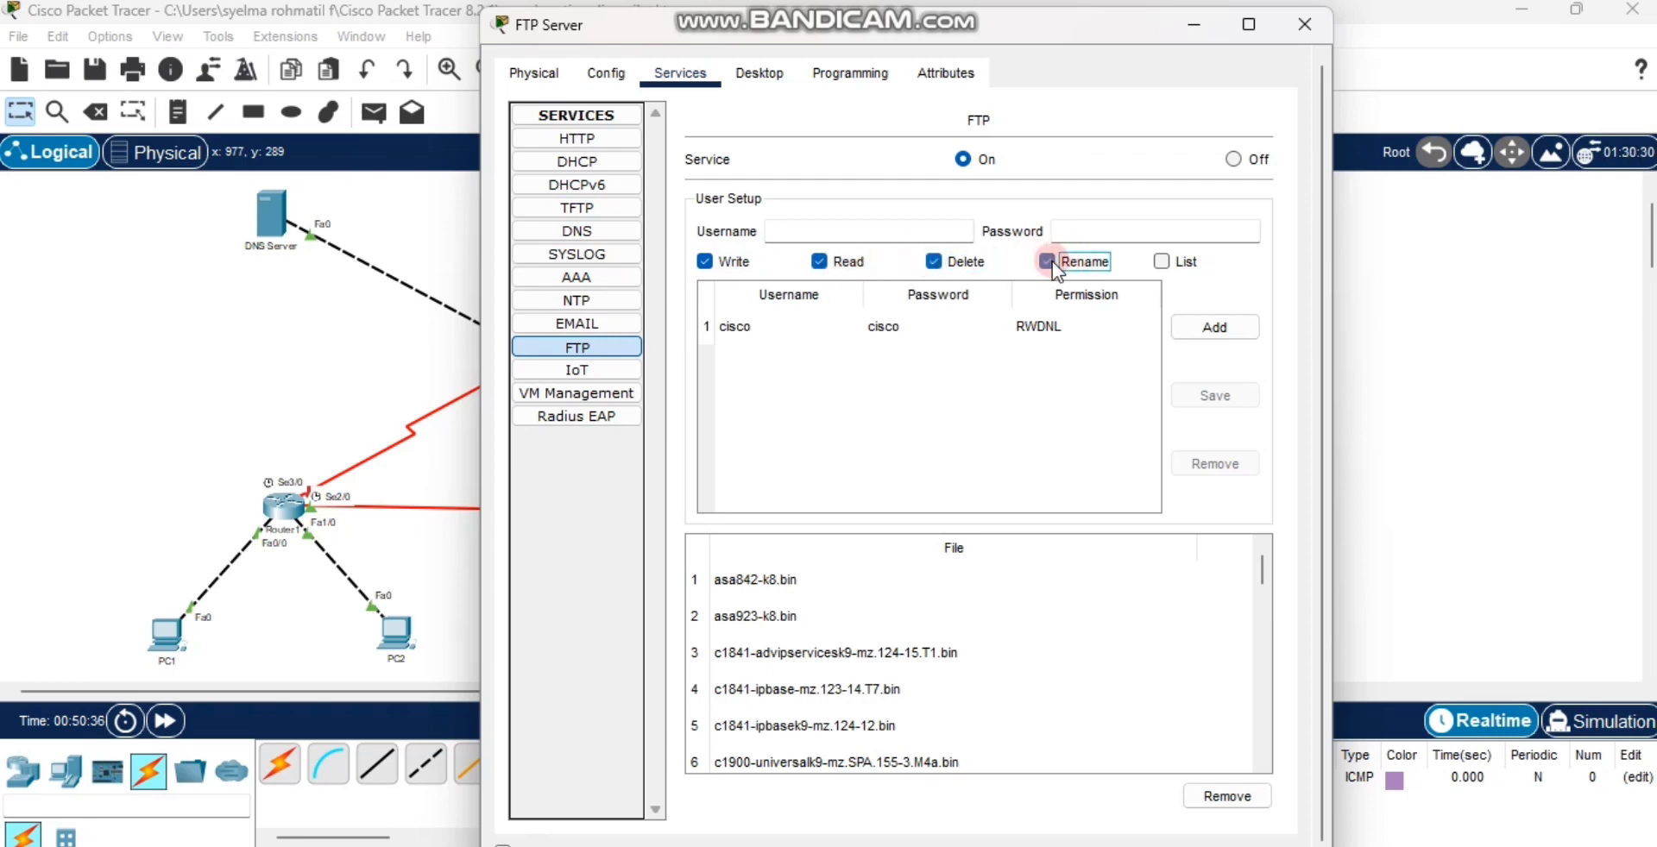
pyautogui.click(1160, 261)
# Step: Add the FTP user coba with its account password, save the entry and close the FTP Server window
pyautogui.click(899, 231)
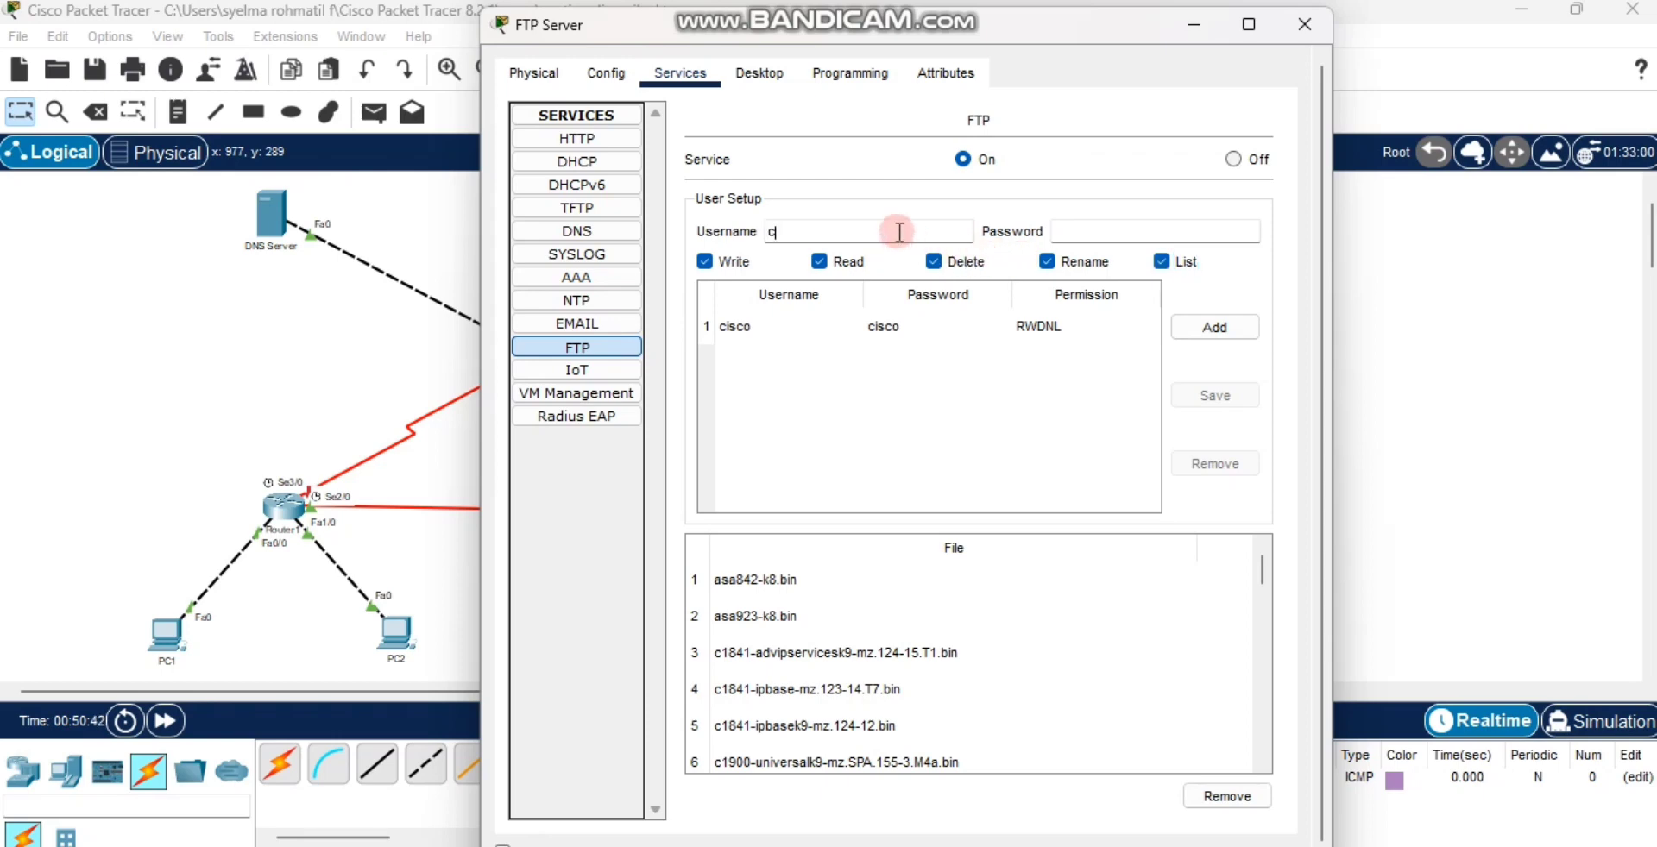
pyautogui.click(1054, 230)
pyautogui.write('coba')
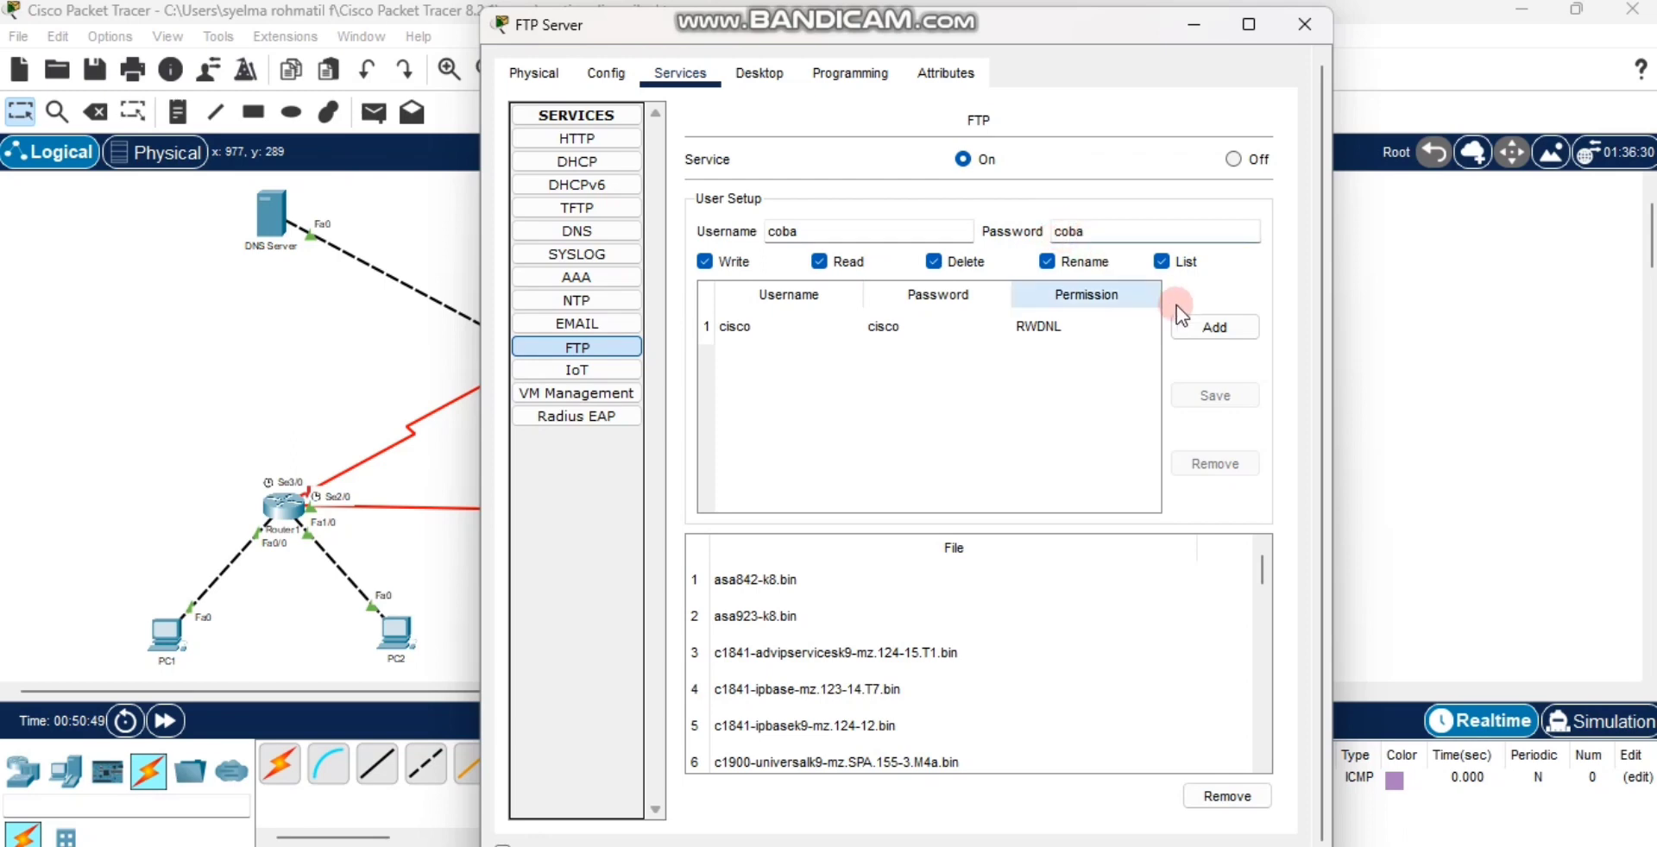
pyautogui.click(1211, 328)
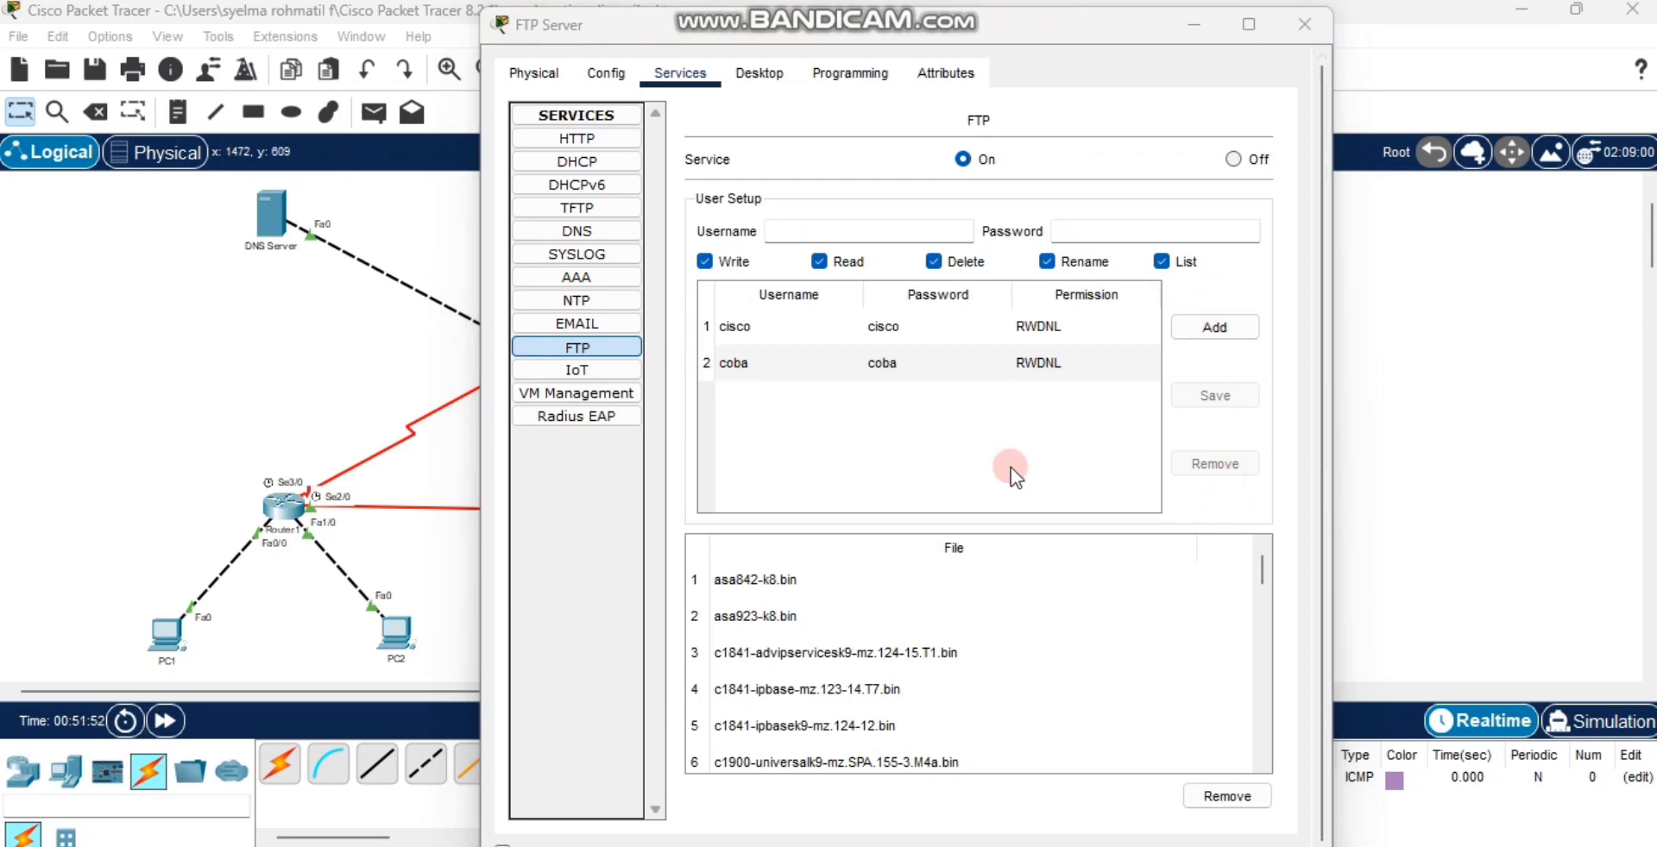
pyautogui.click(933, 356)
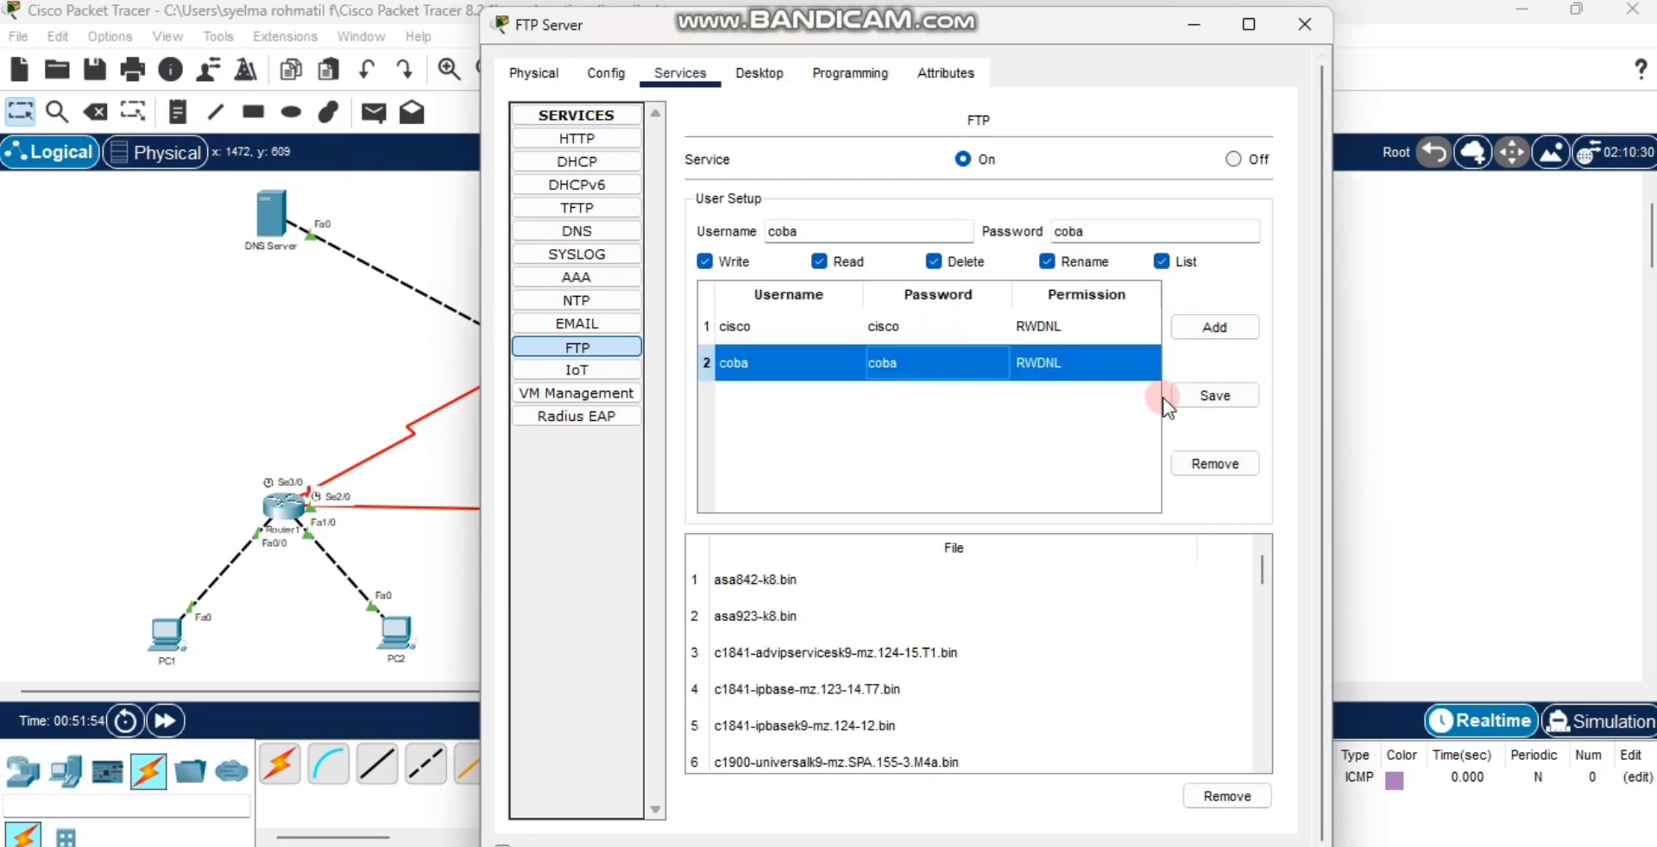
pyautogui.click(1204, 399)
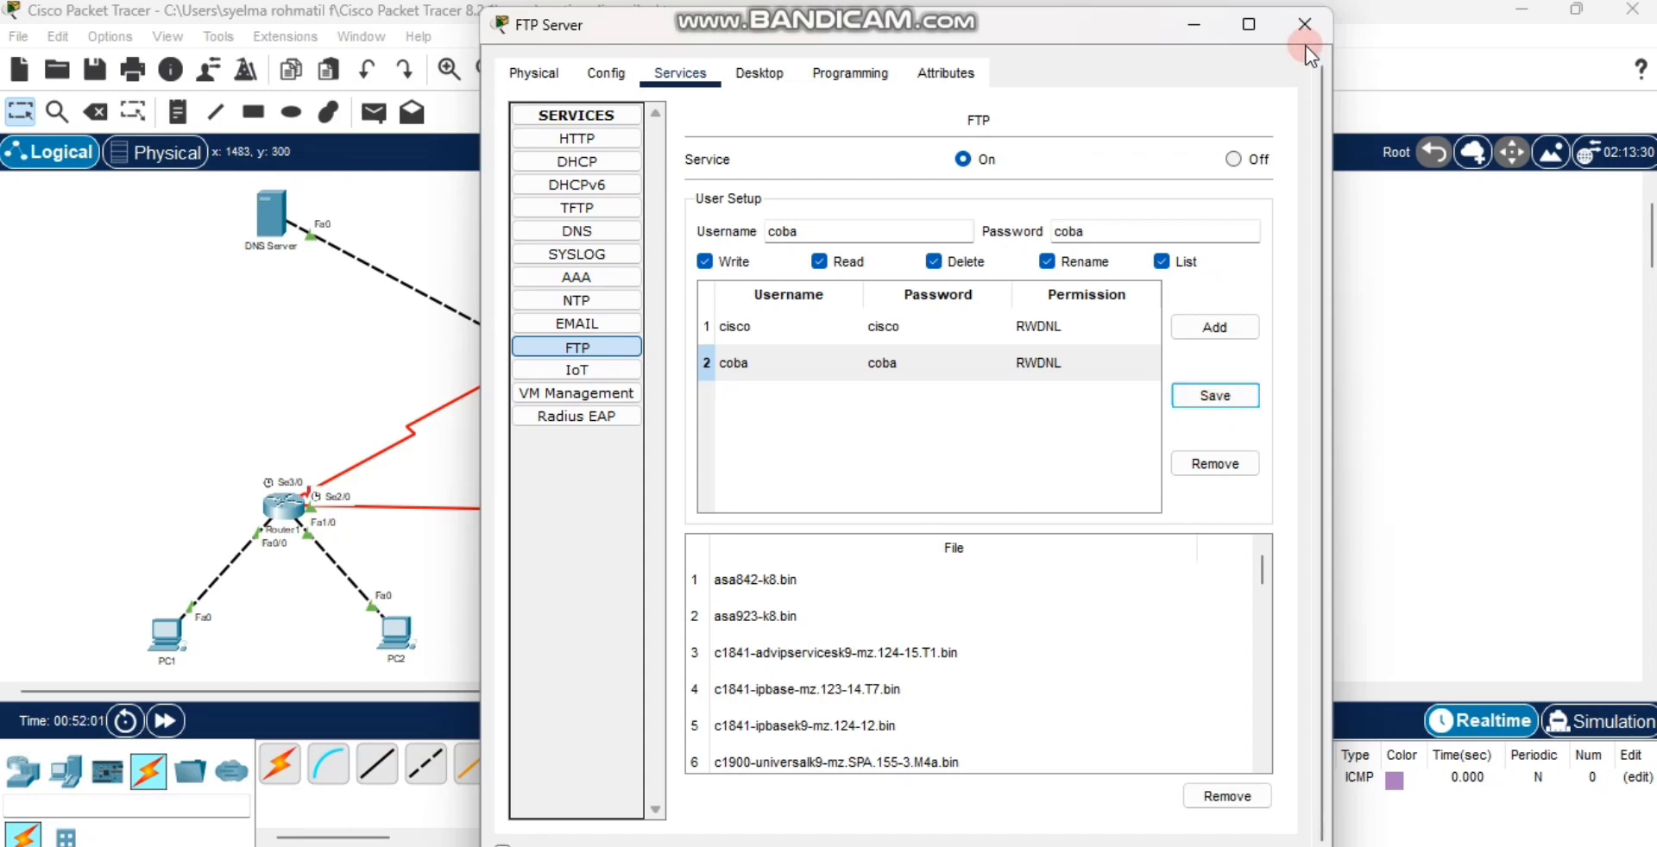
pyautogui.click(1305, 24)
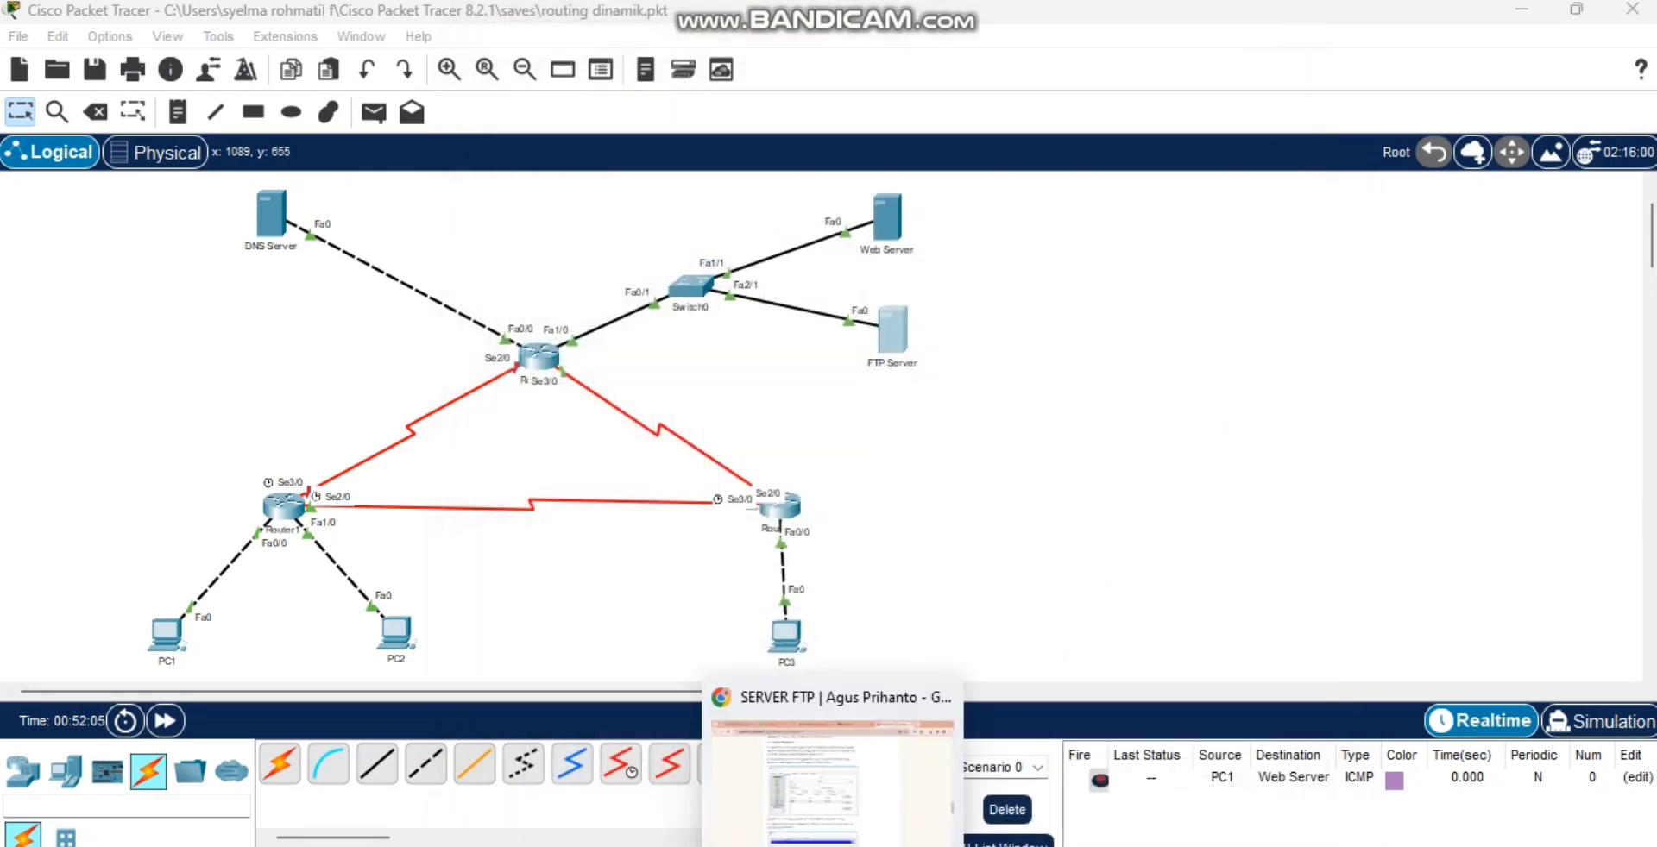
# Step: Read step 3 of the browser article on creating the text file on PC1
pyautogui.click(807, 721)
pyautogui.scroll(-2, 820, 706)
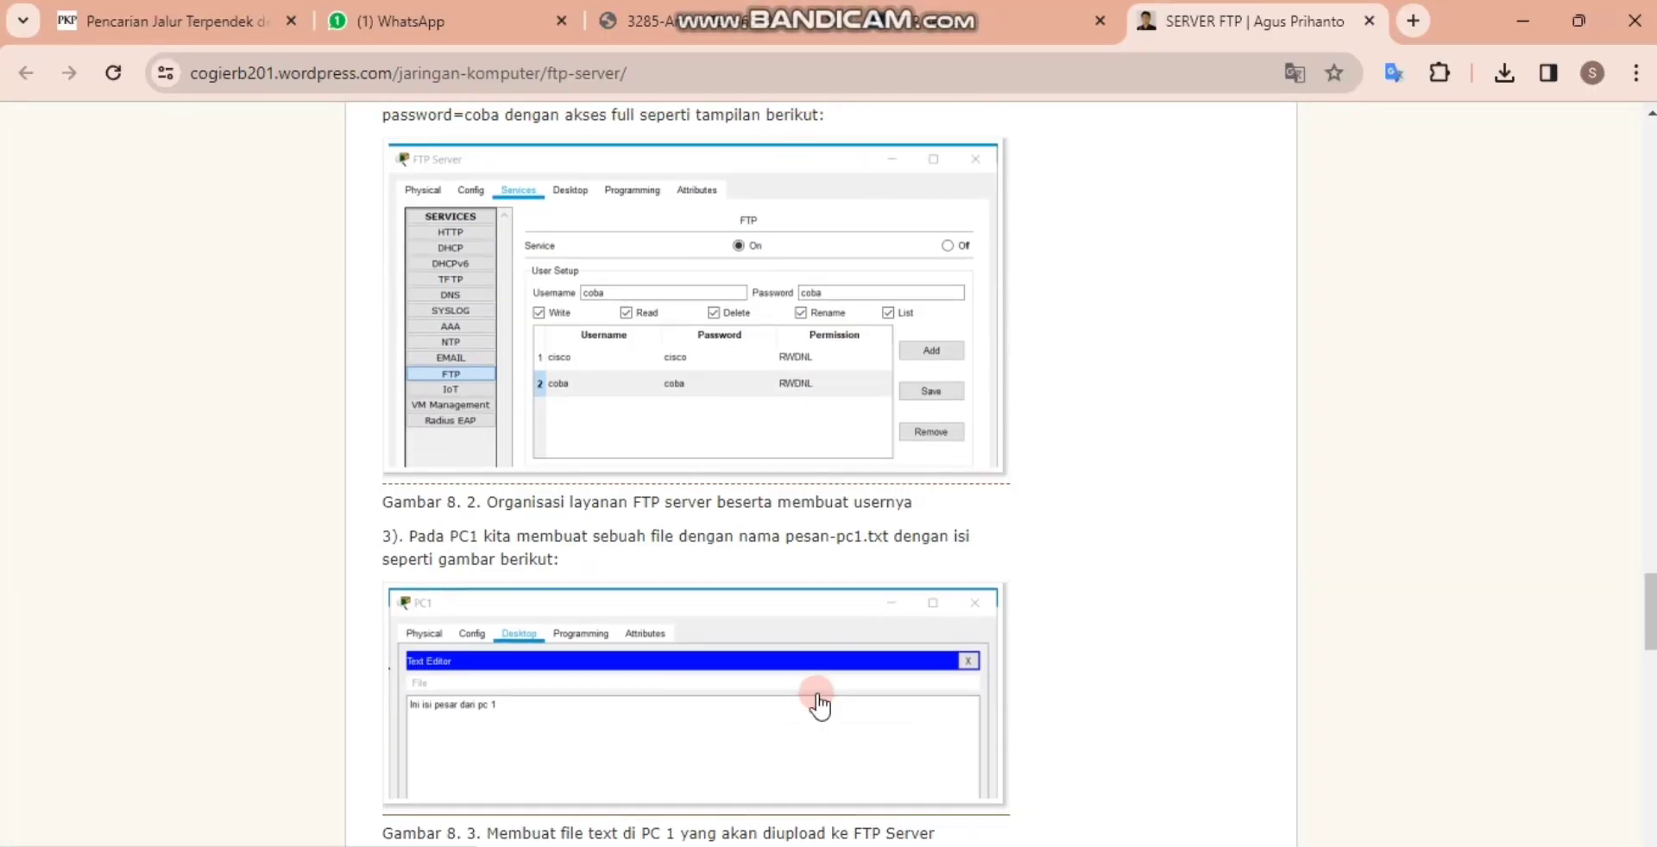
pyautogui.scroll(1, 820, 706)
pyautogui.scroll(-3, 819, 706)
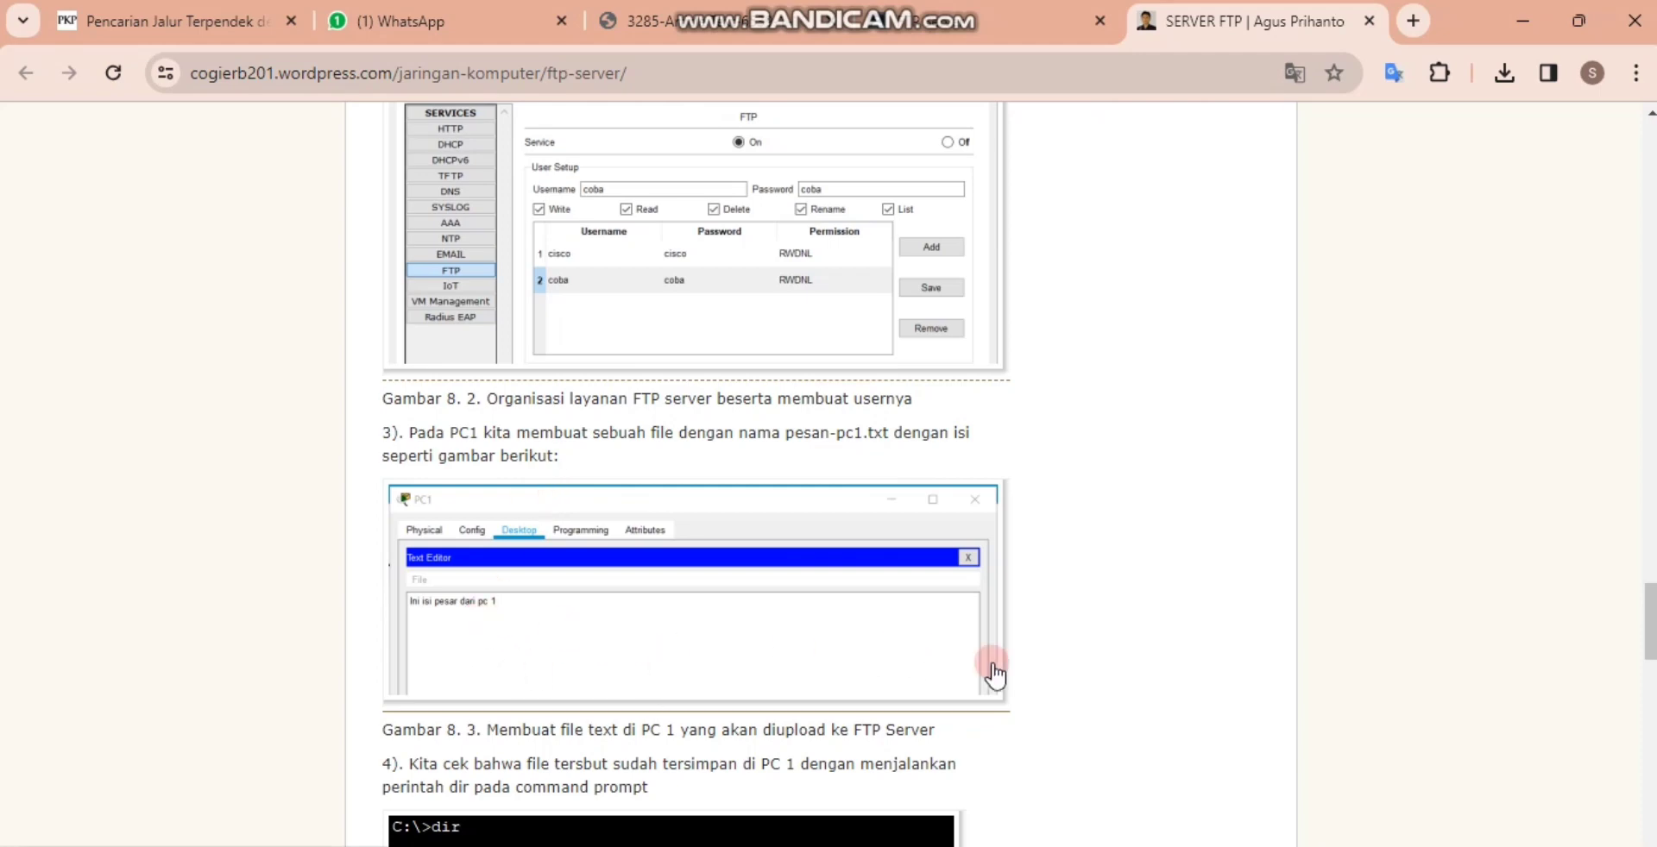
# Step: Switch to Cisco Packet Tracer and start a new document in PC1's Text Editor
pyautogui.hotkey('alt', 'Tab')
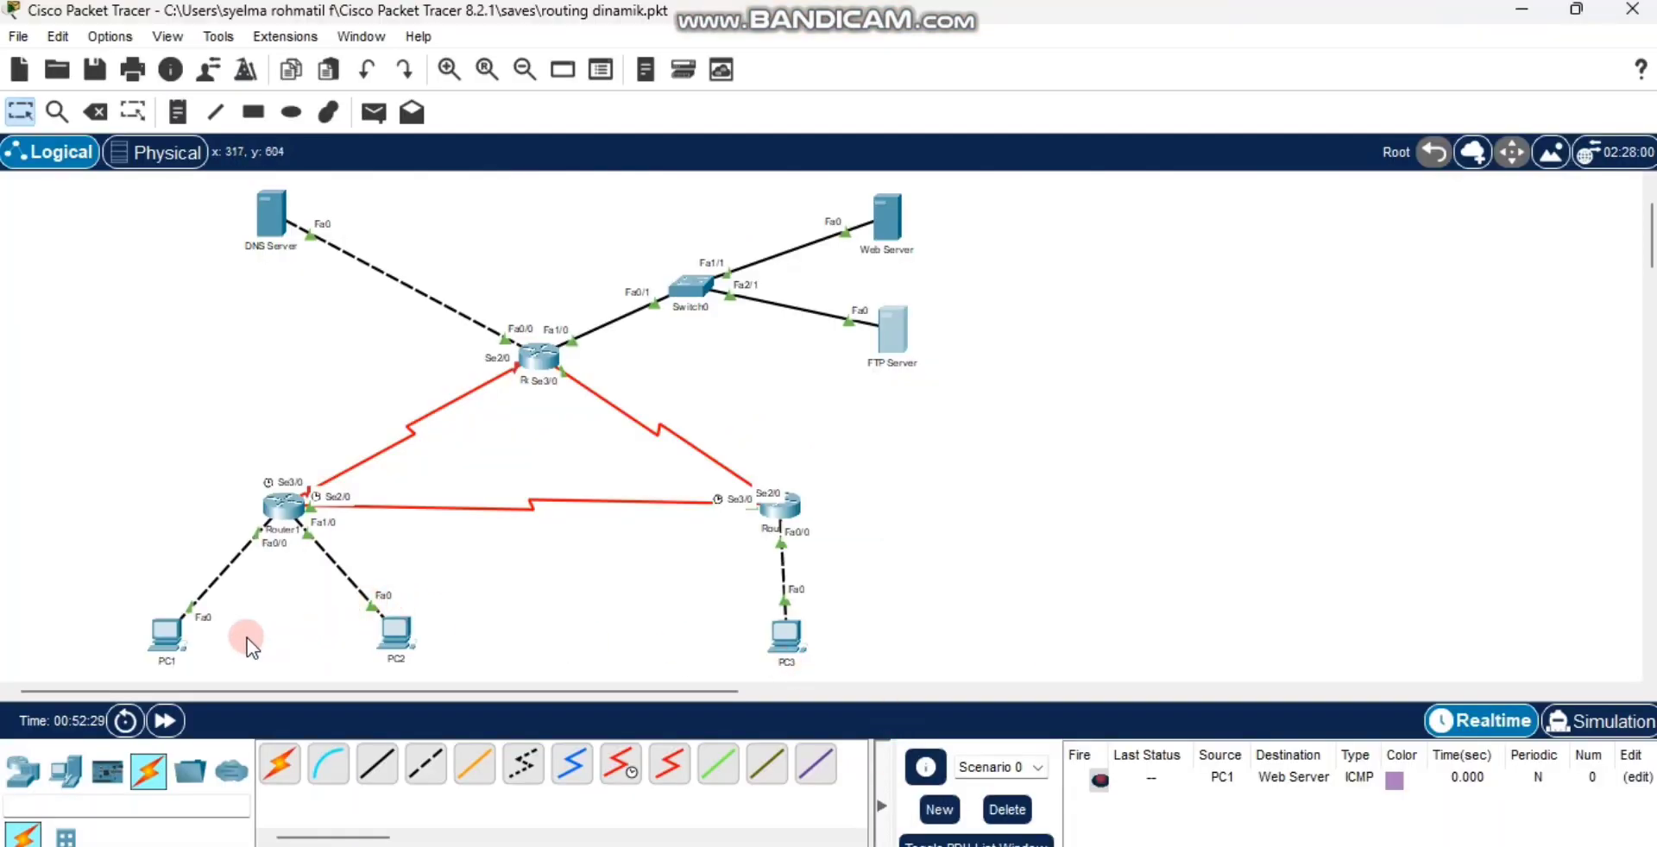
pyautogui.click(162, 630)
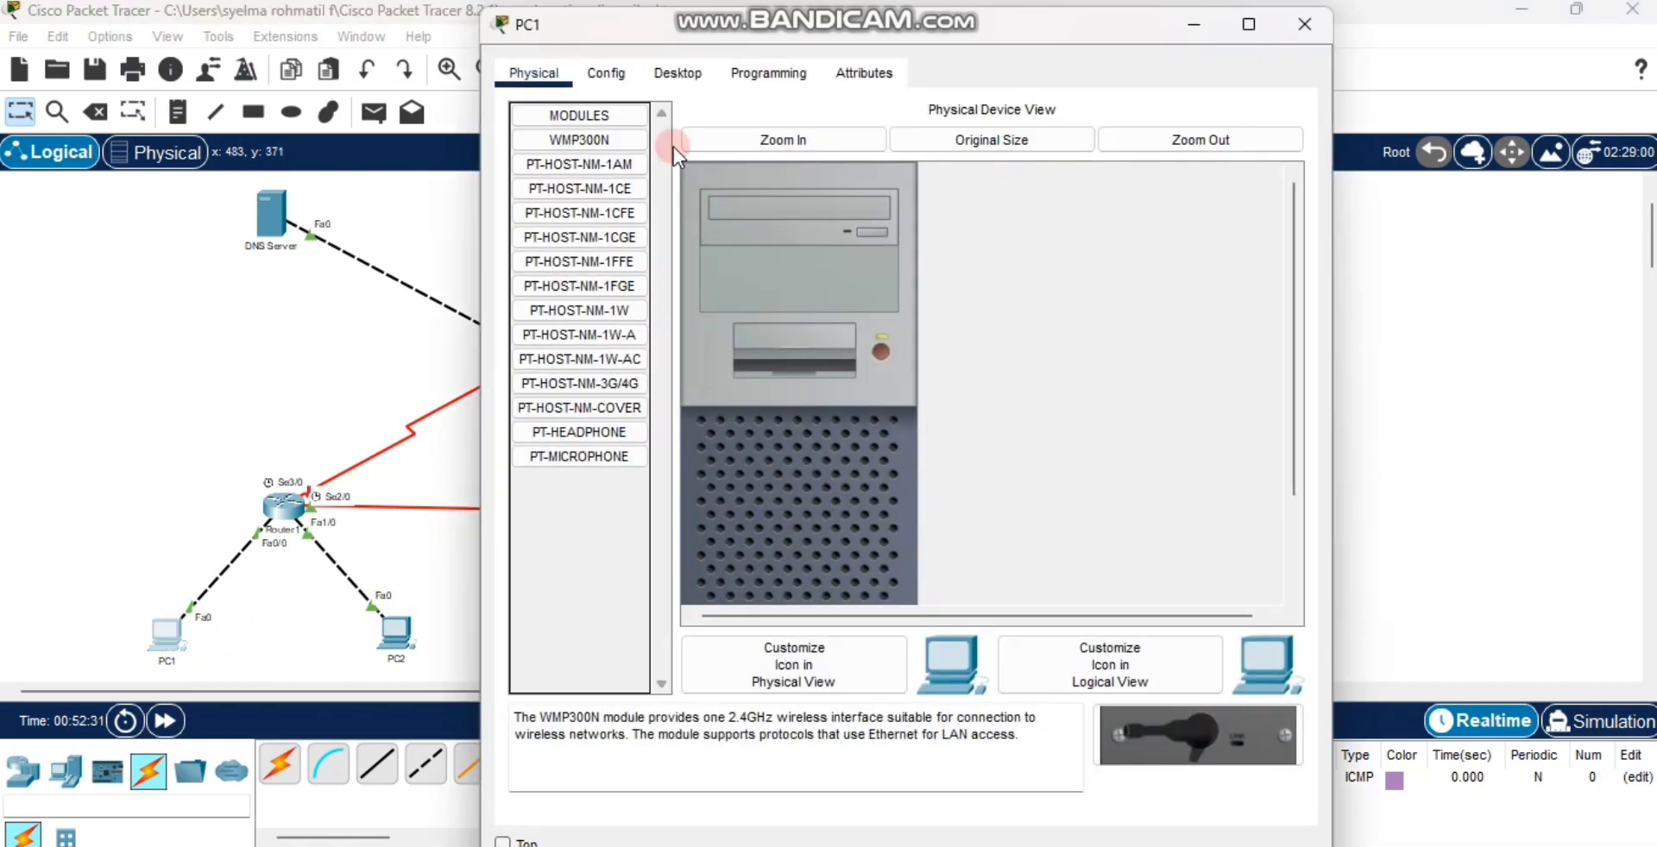
pyautogui.click(678, 73)
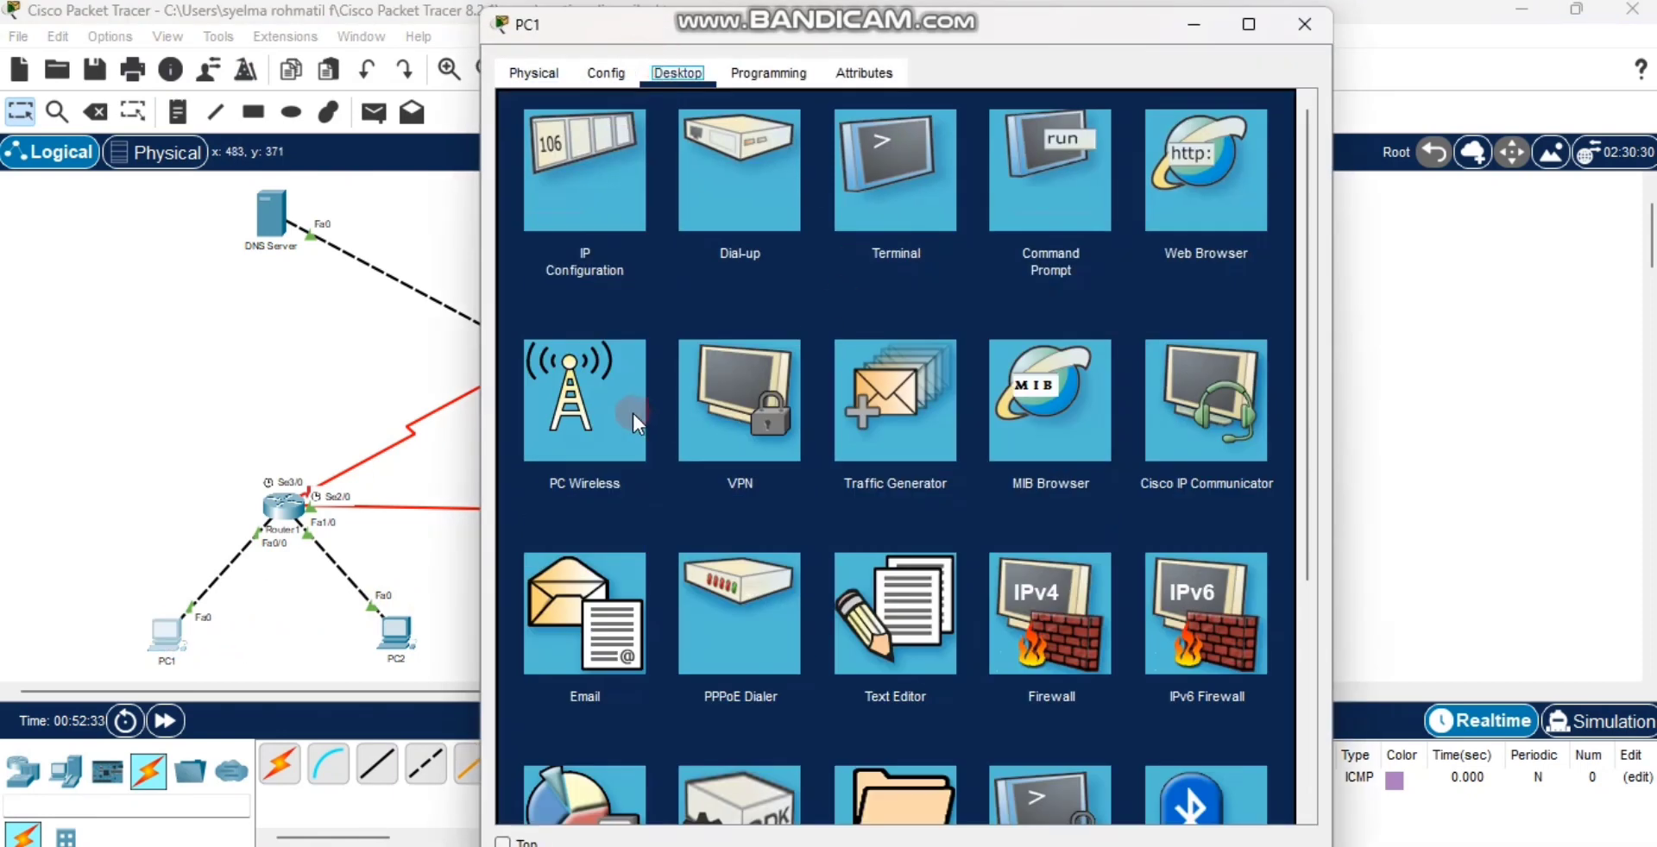
pyautogui.click(882, 641)
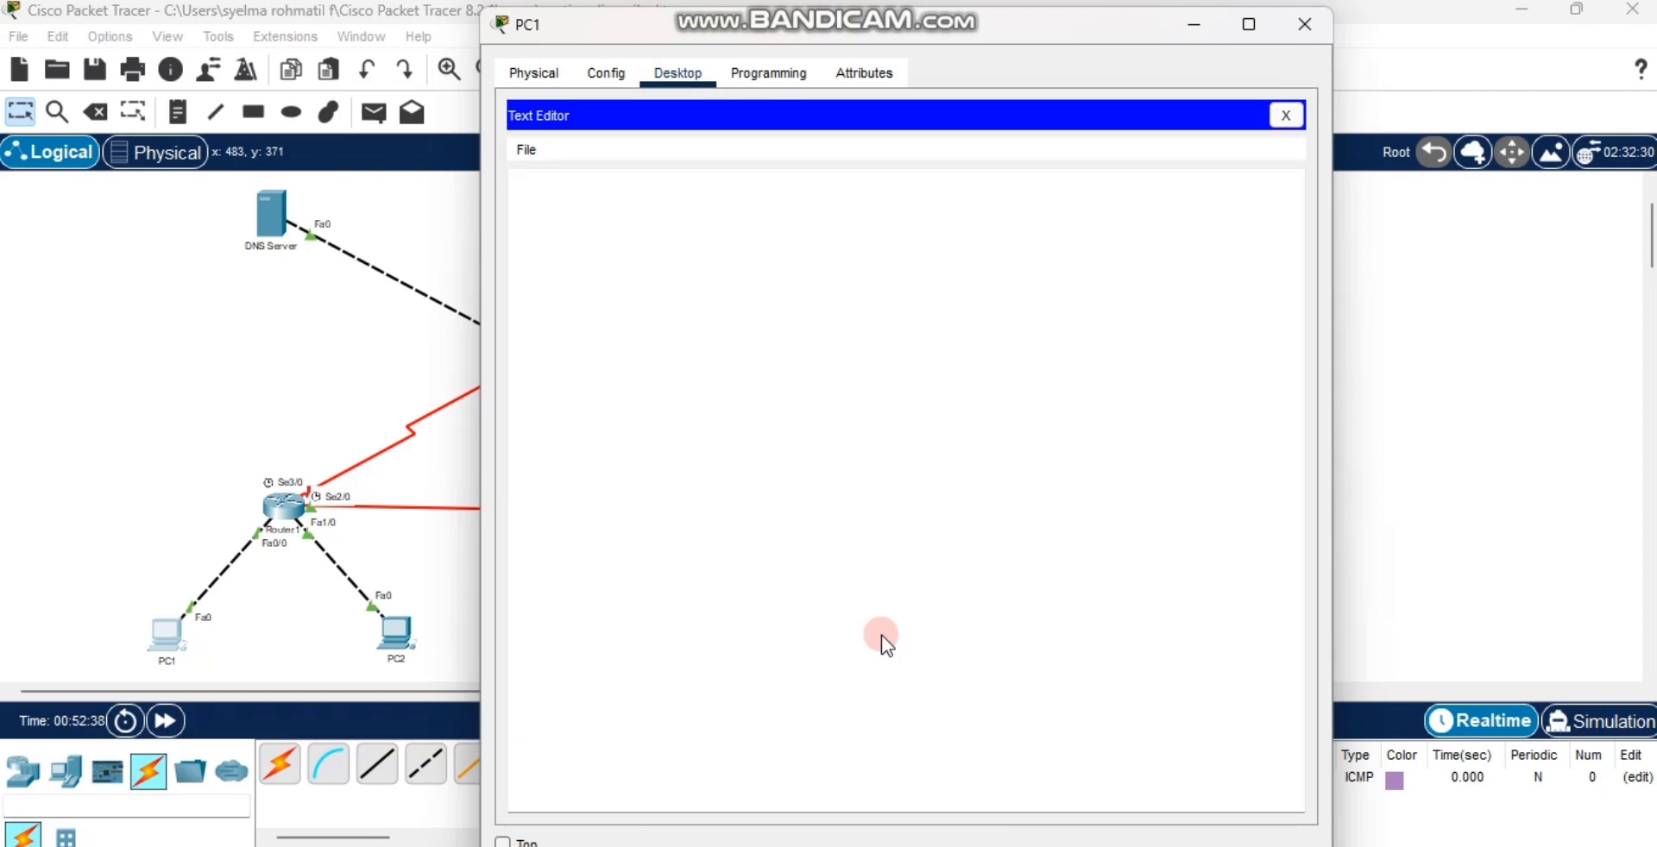
pyautogui.click(566, 160)
pyautogui.click(535, 151)
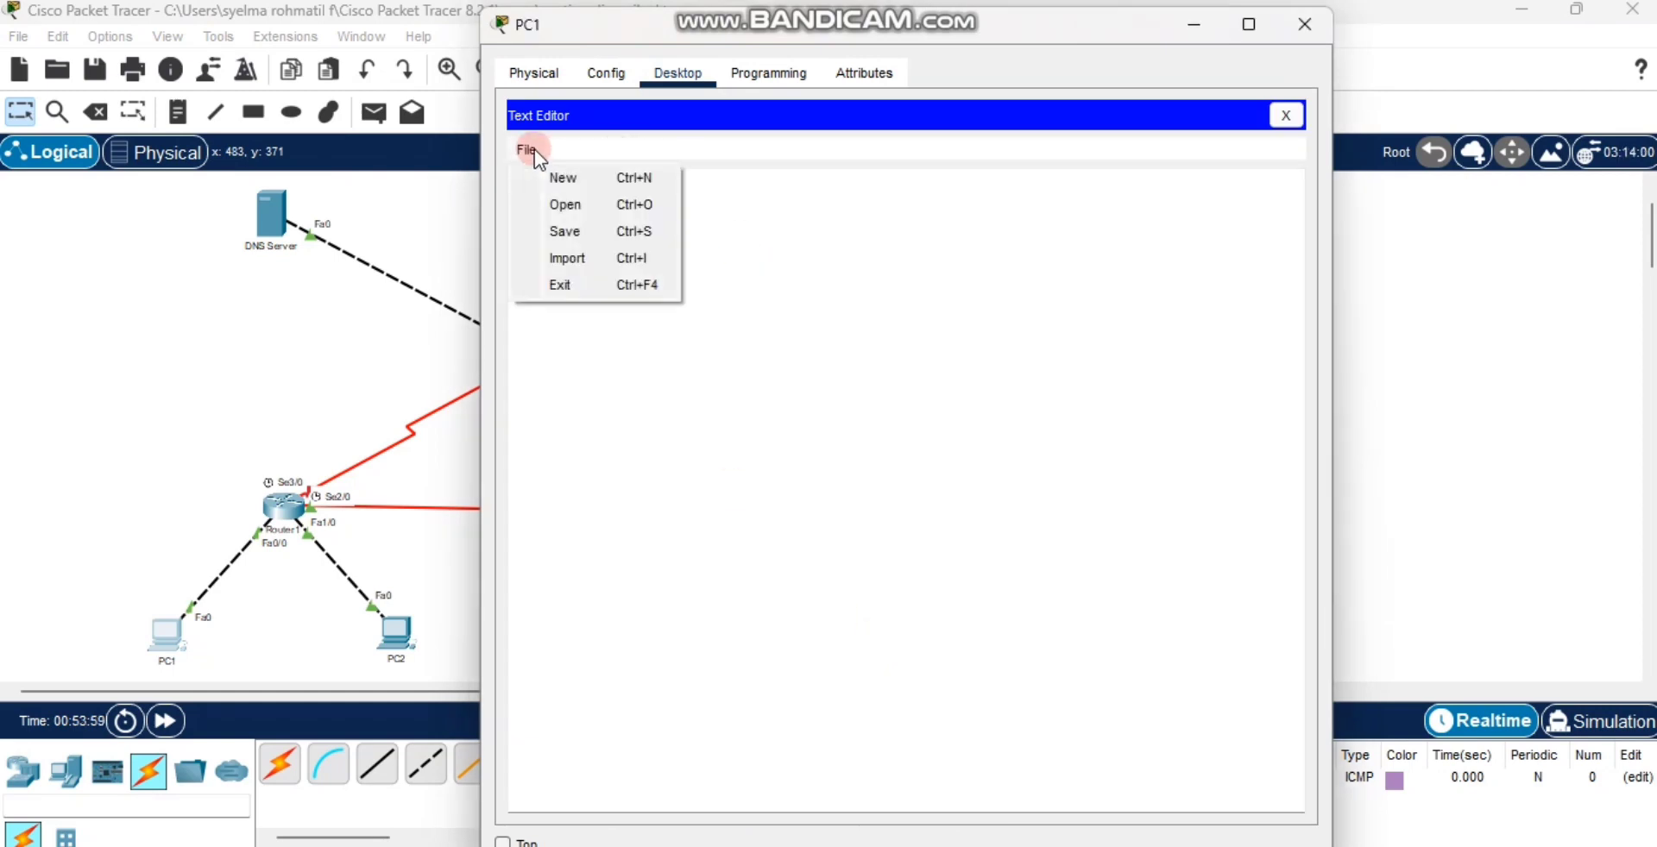
pyautogui.click(571, 178)
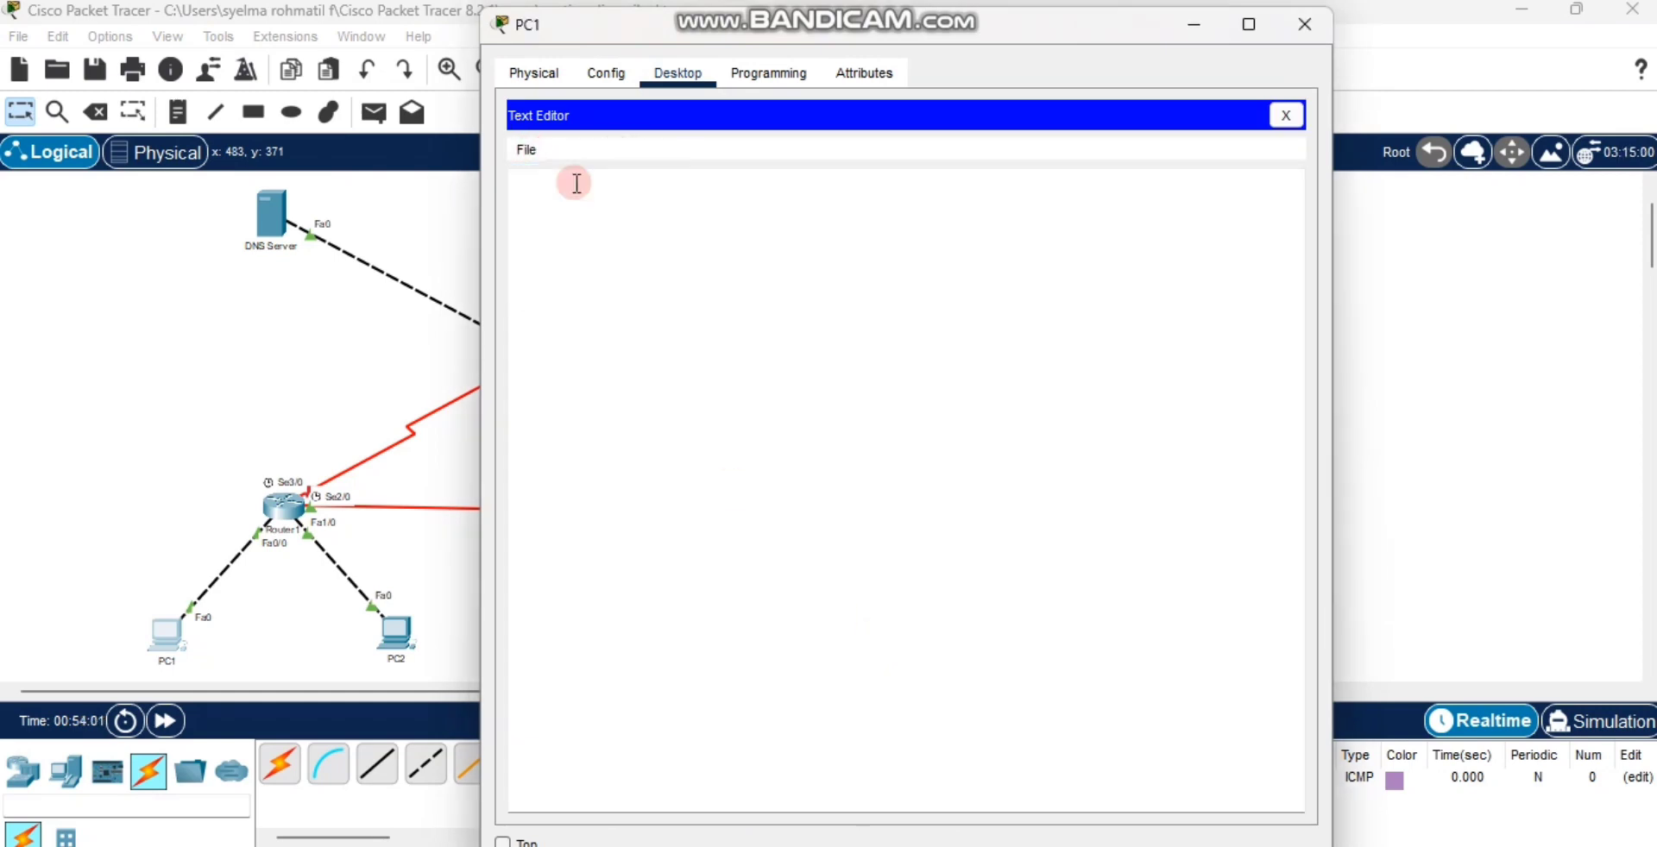
# Step: Write the line "ini isi pesan dari pc 1" in the new text document
pyautogui.click(581, 194)
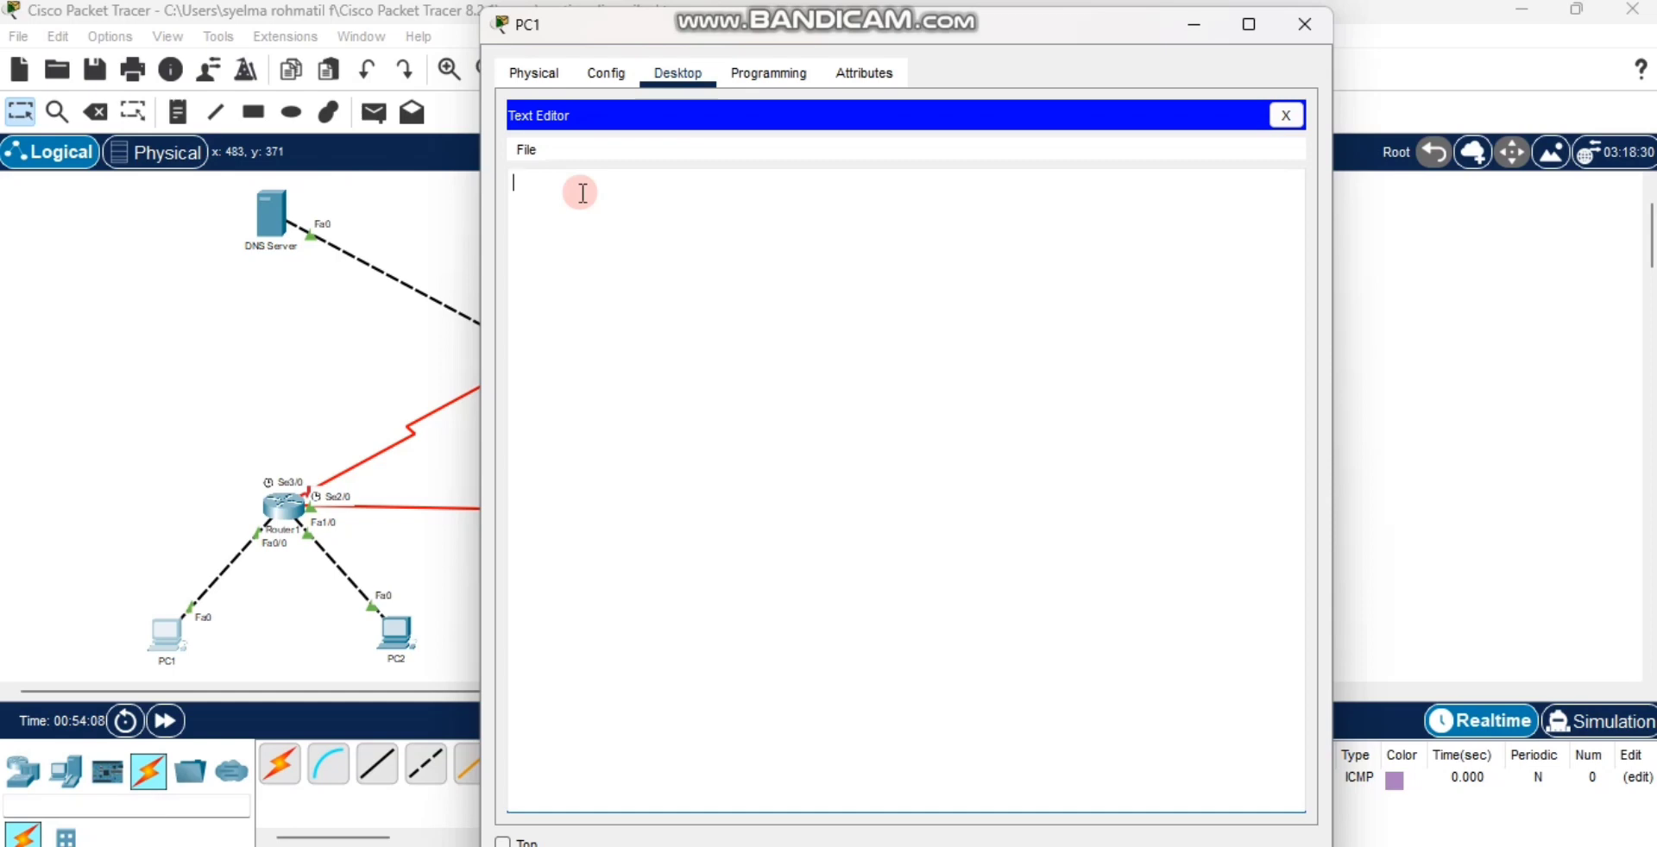
pyautogui.write('ini pesan')
pyautogui.write('dari pc 1')
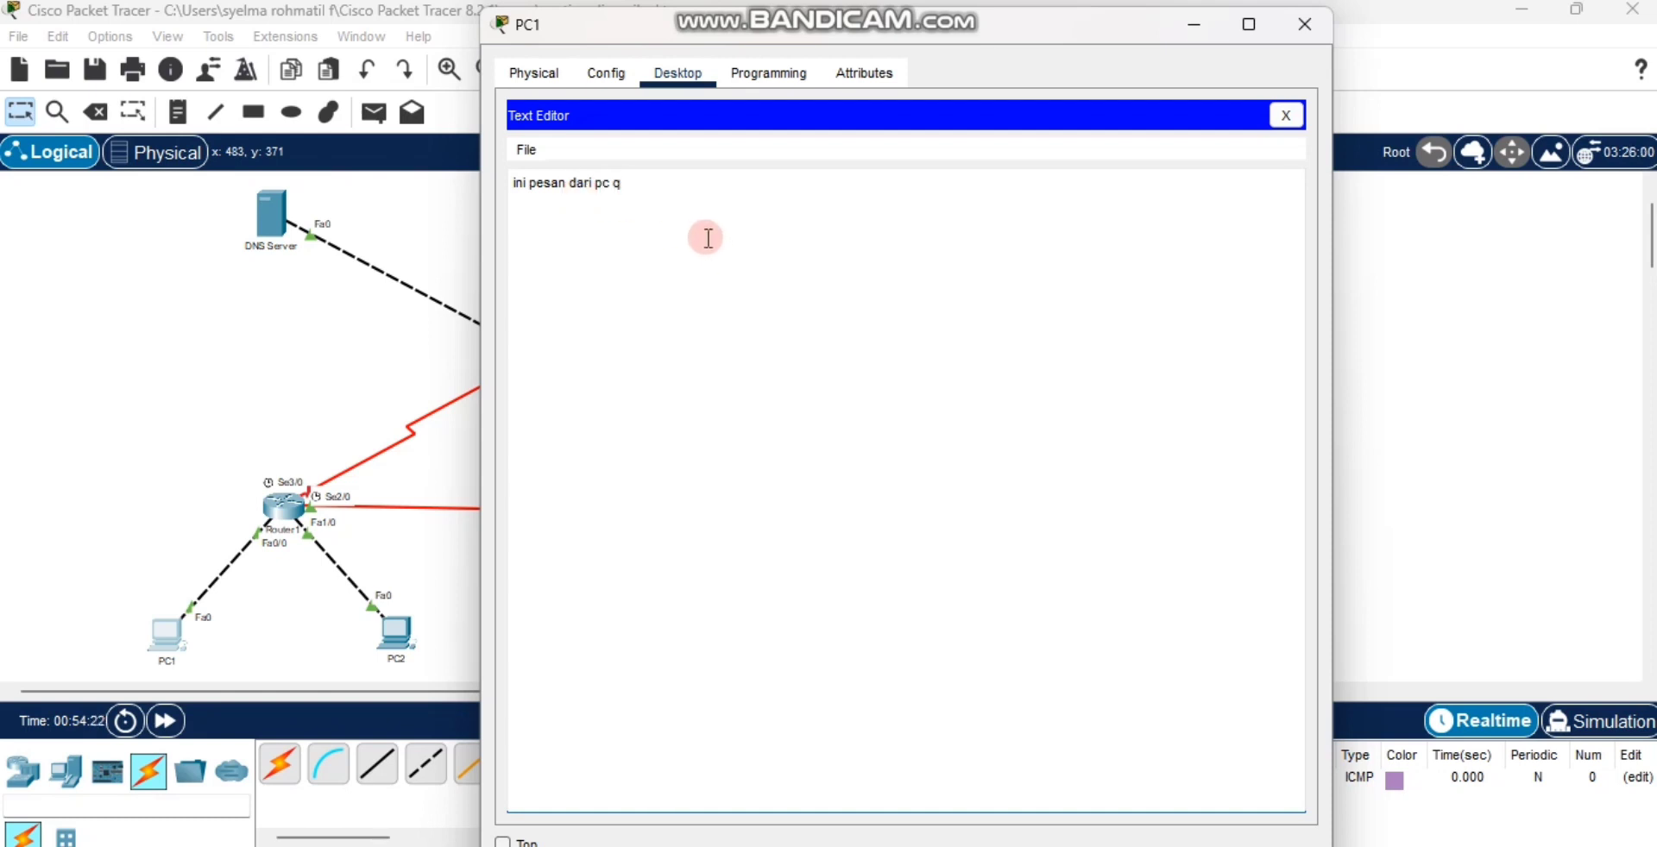
pyautogui.click(525, 188)
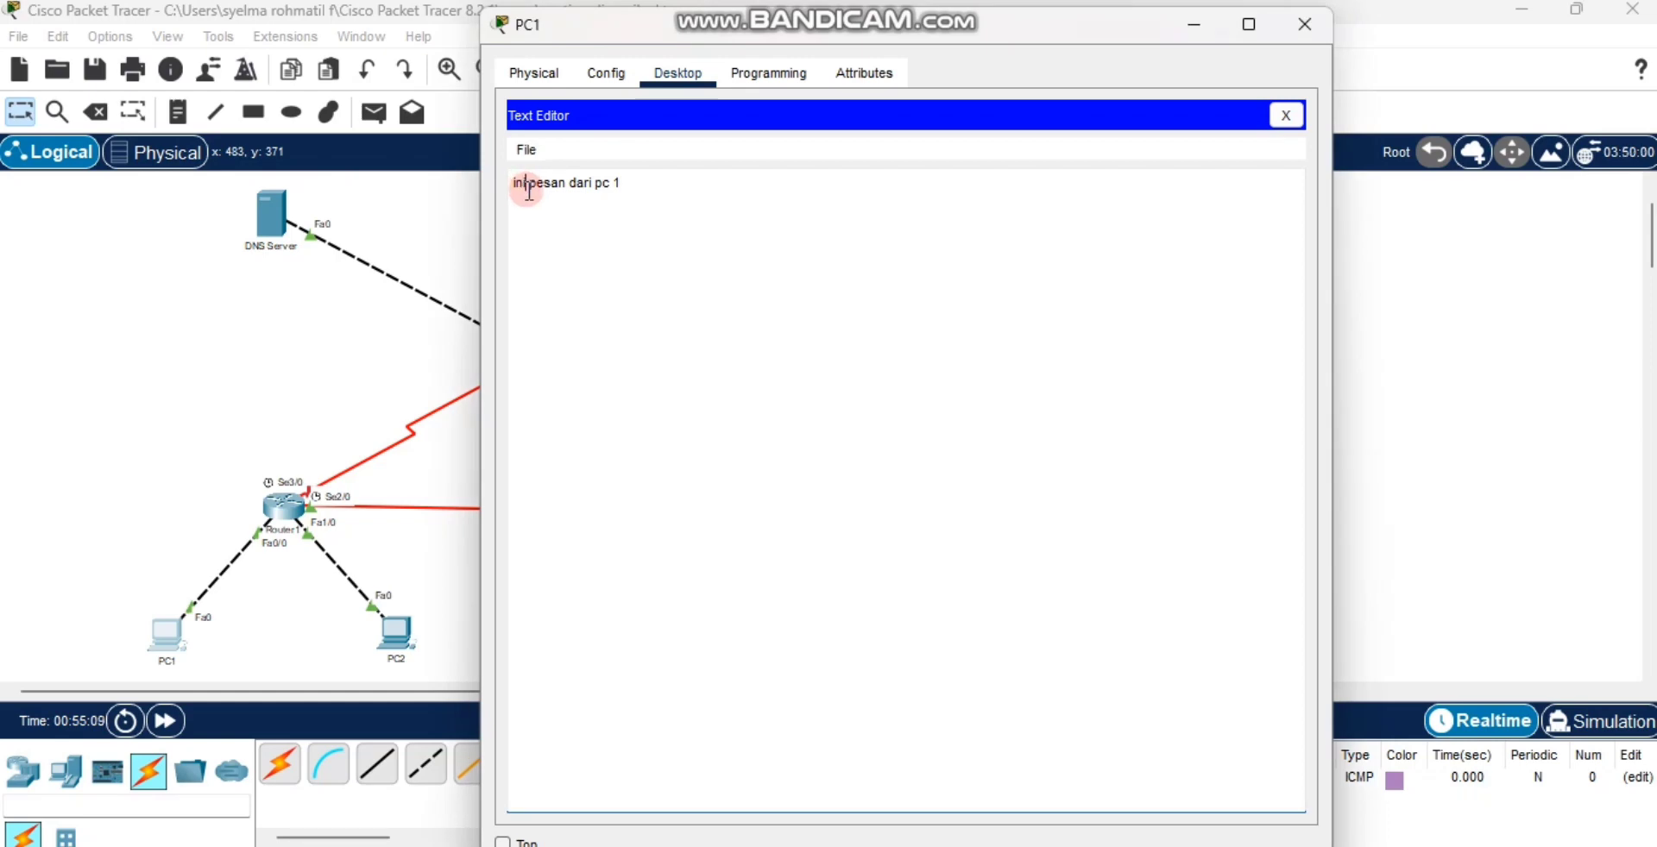
pyautogui.write('isi')
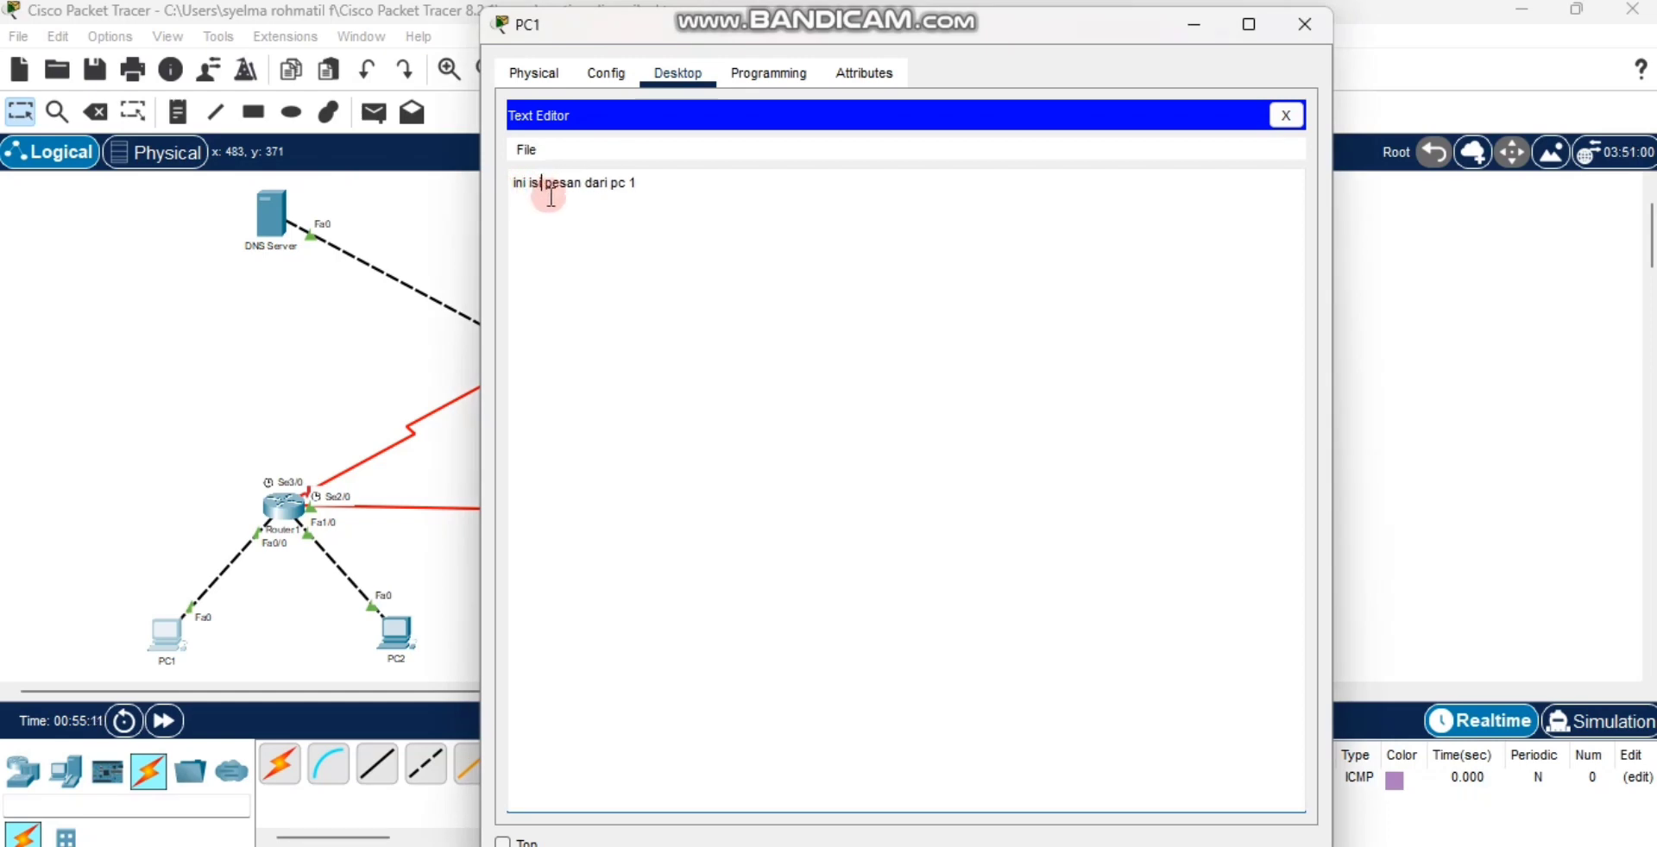
# Step: Save the text document as pesan-pc1.txt and close the PC1 window
pyautogui.click(529, 151)
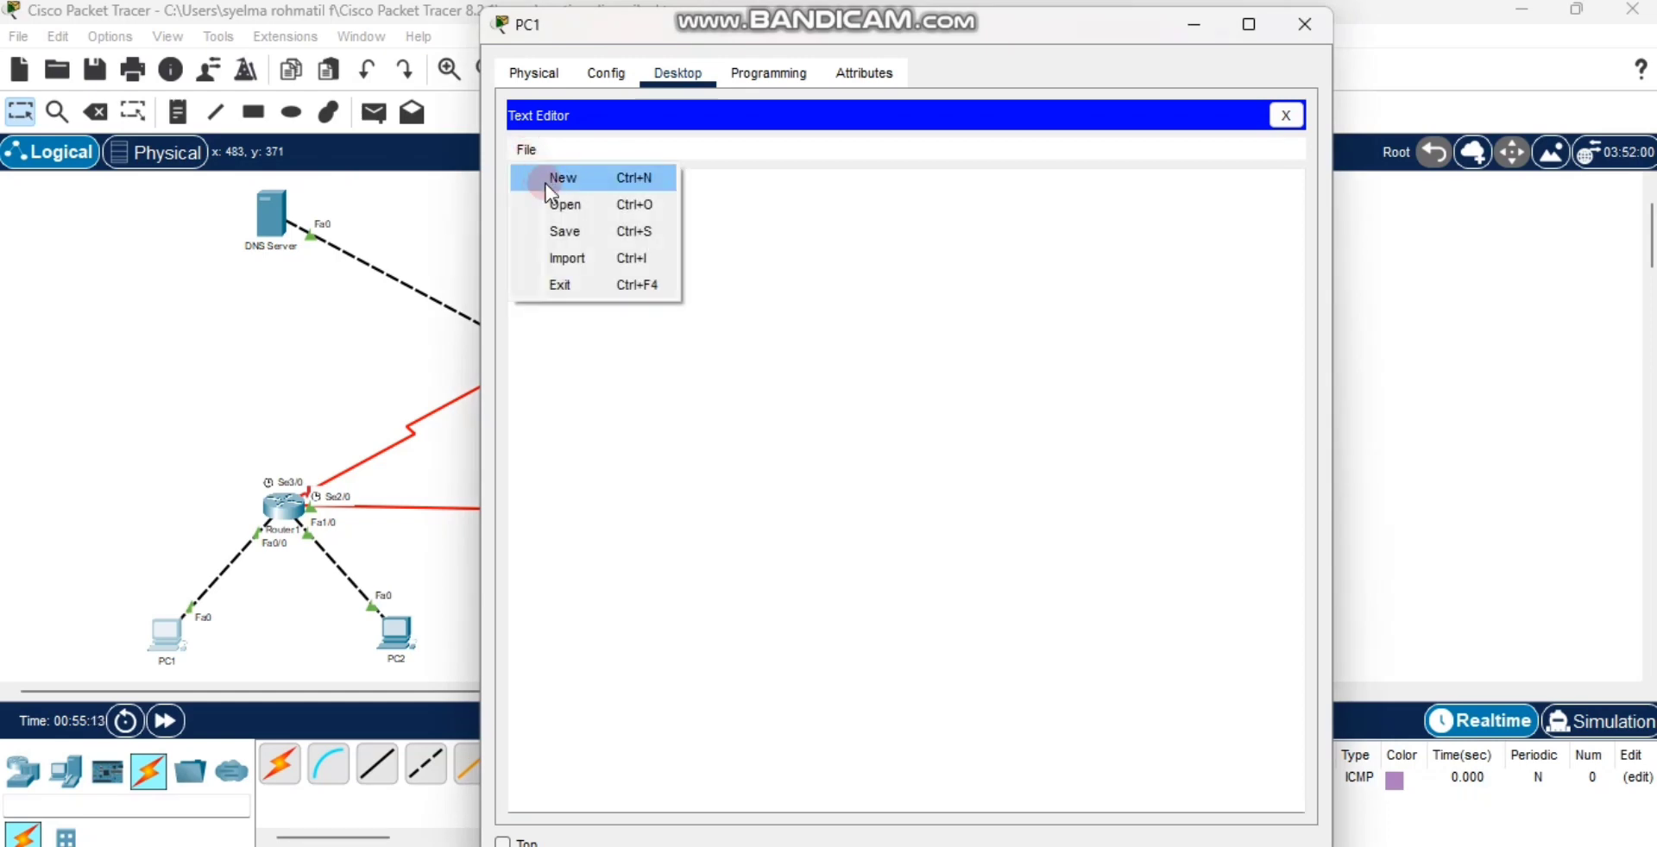
pyautogui.click(563, 229)
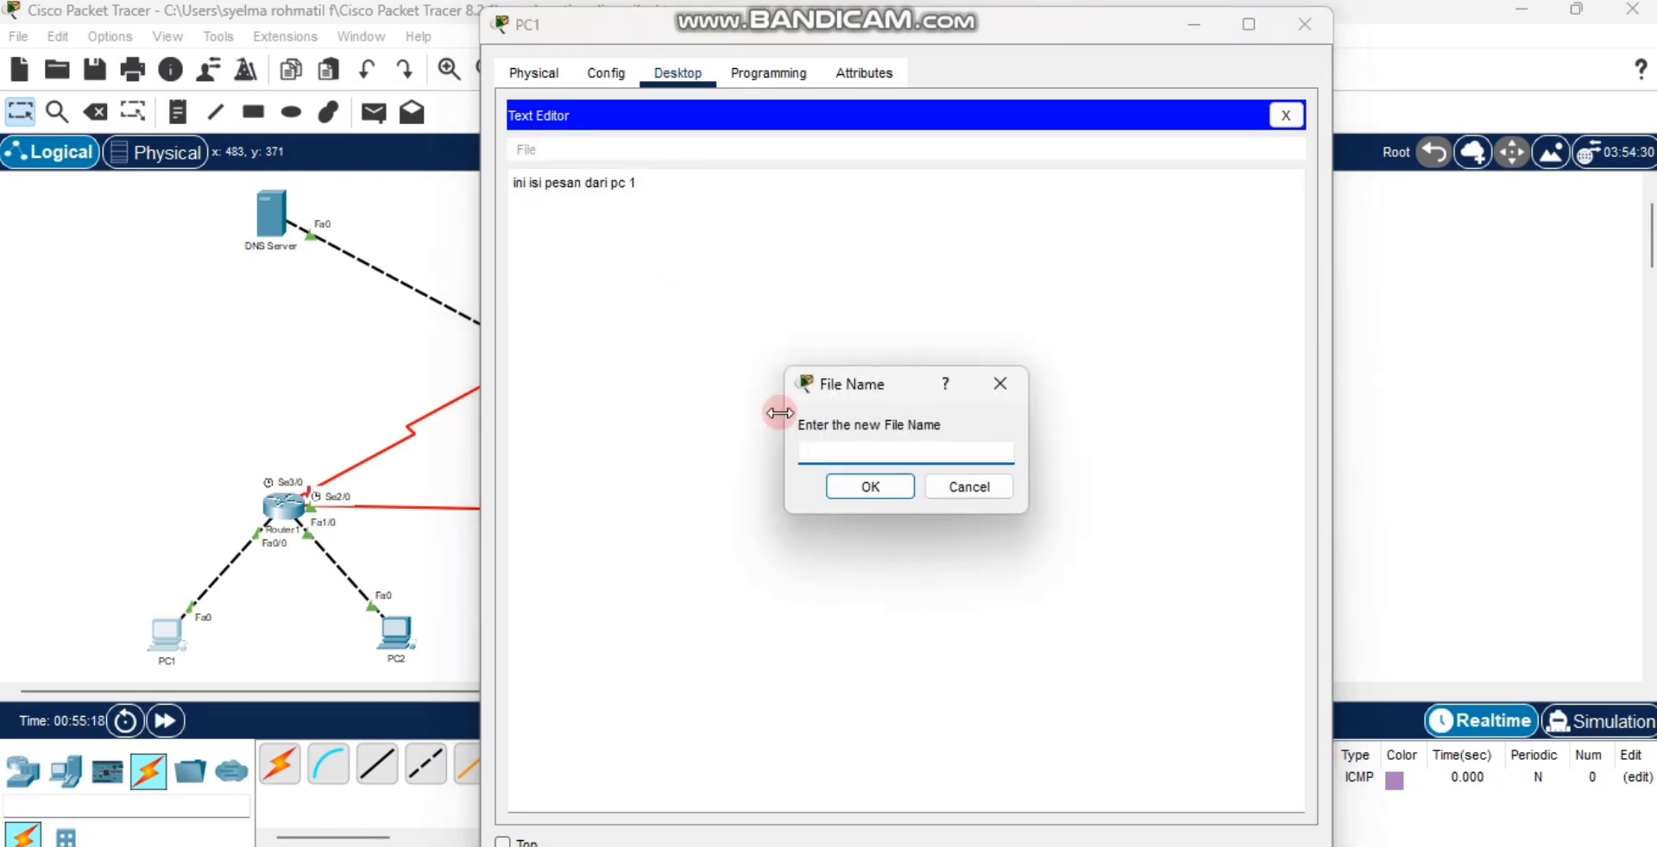
pyautogui.write('pesan-pc1')
pyautogui.click(870, 489)
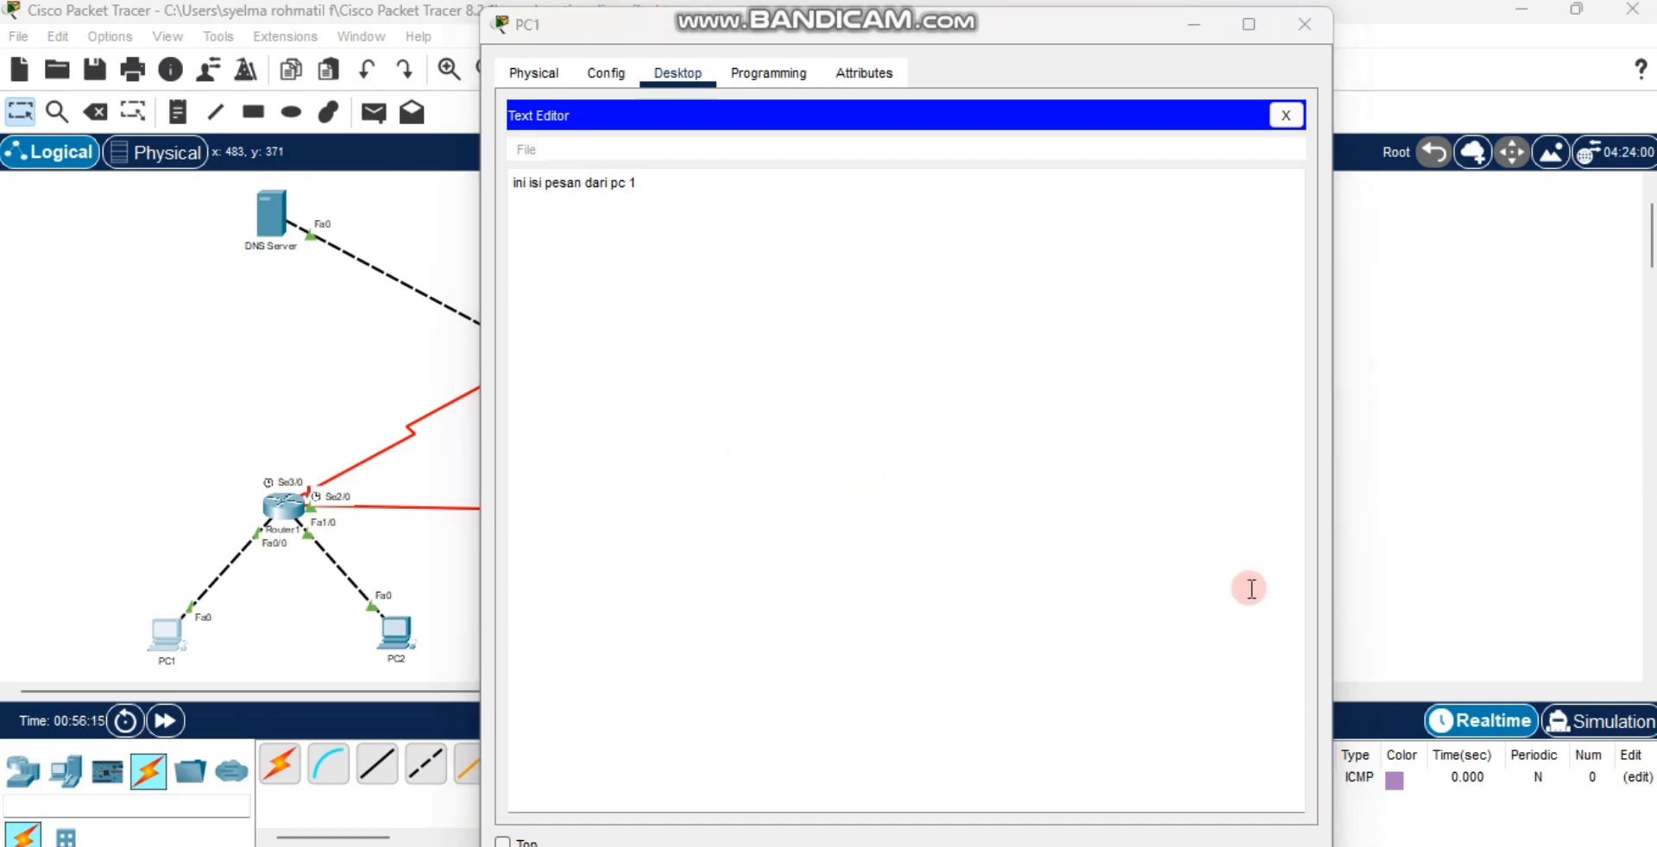
pyautogui.click(1305, 25)
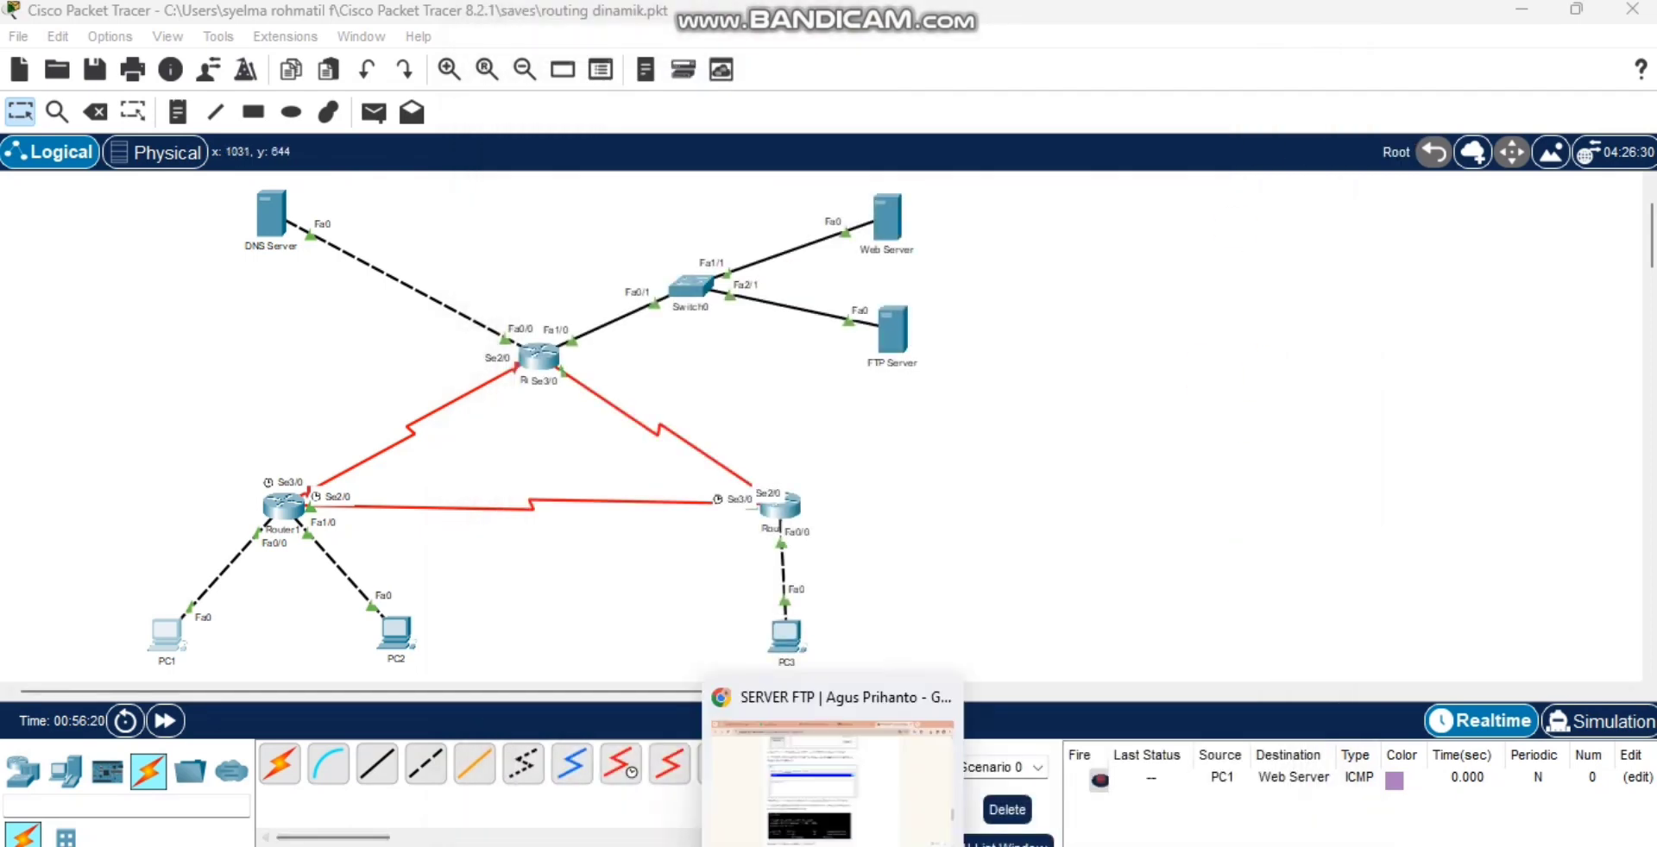
# Step: Read step 4 of the browser article on checking that the file is stored on PC1
pyautogui.click(868, 842)
pyautogui.scroll(-1, 837, 731)
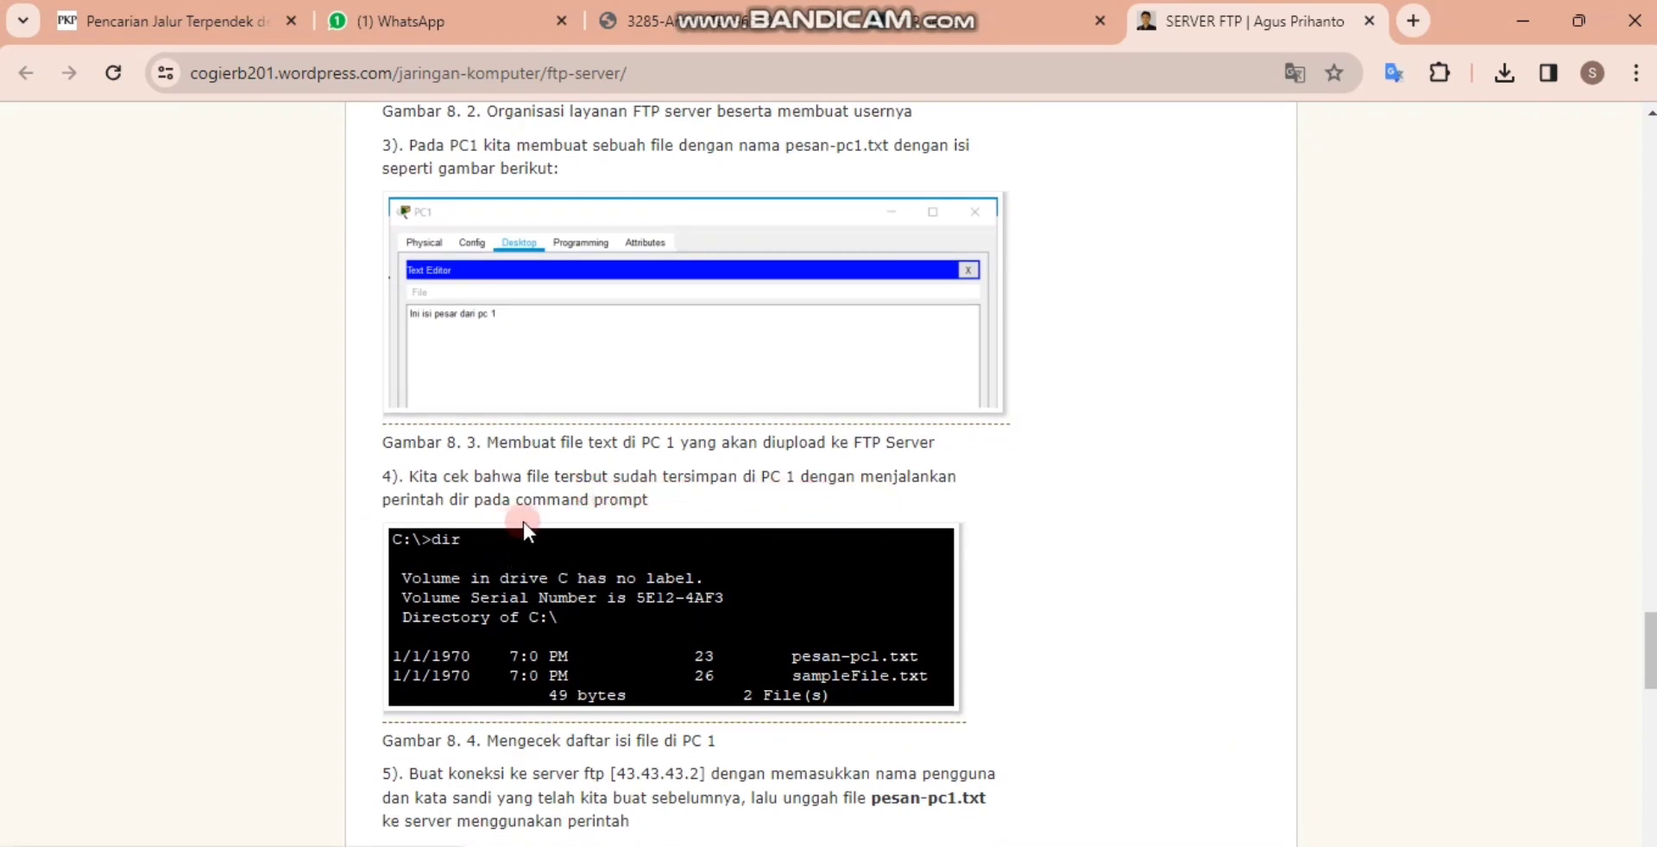
pyautogui.scroll(-1, 581, 522)
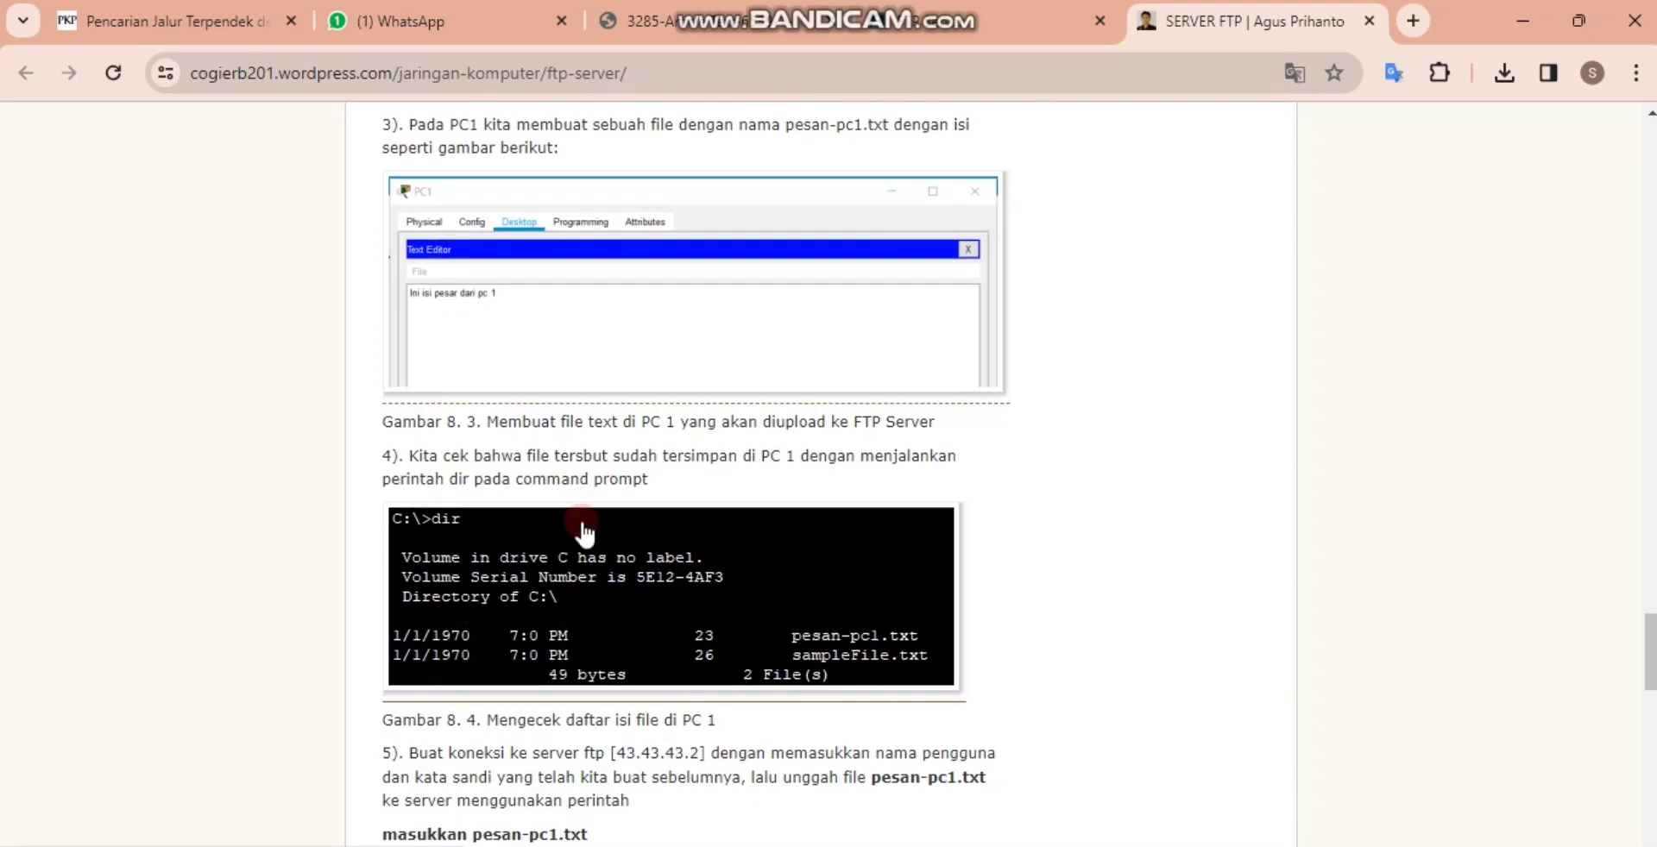
pyautogui.scroll(-1, 582, 522)
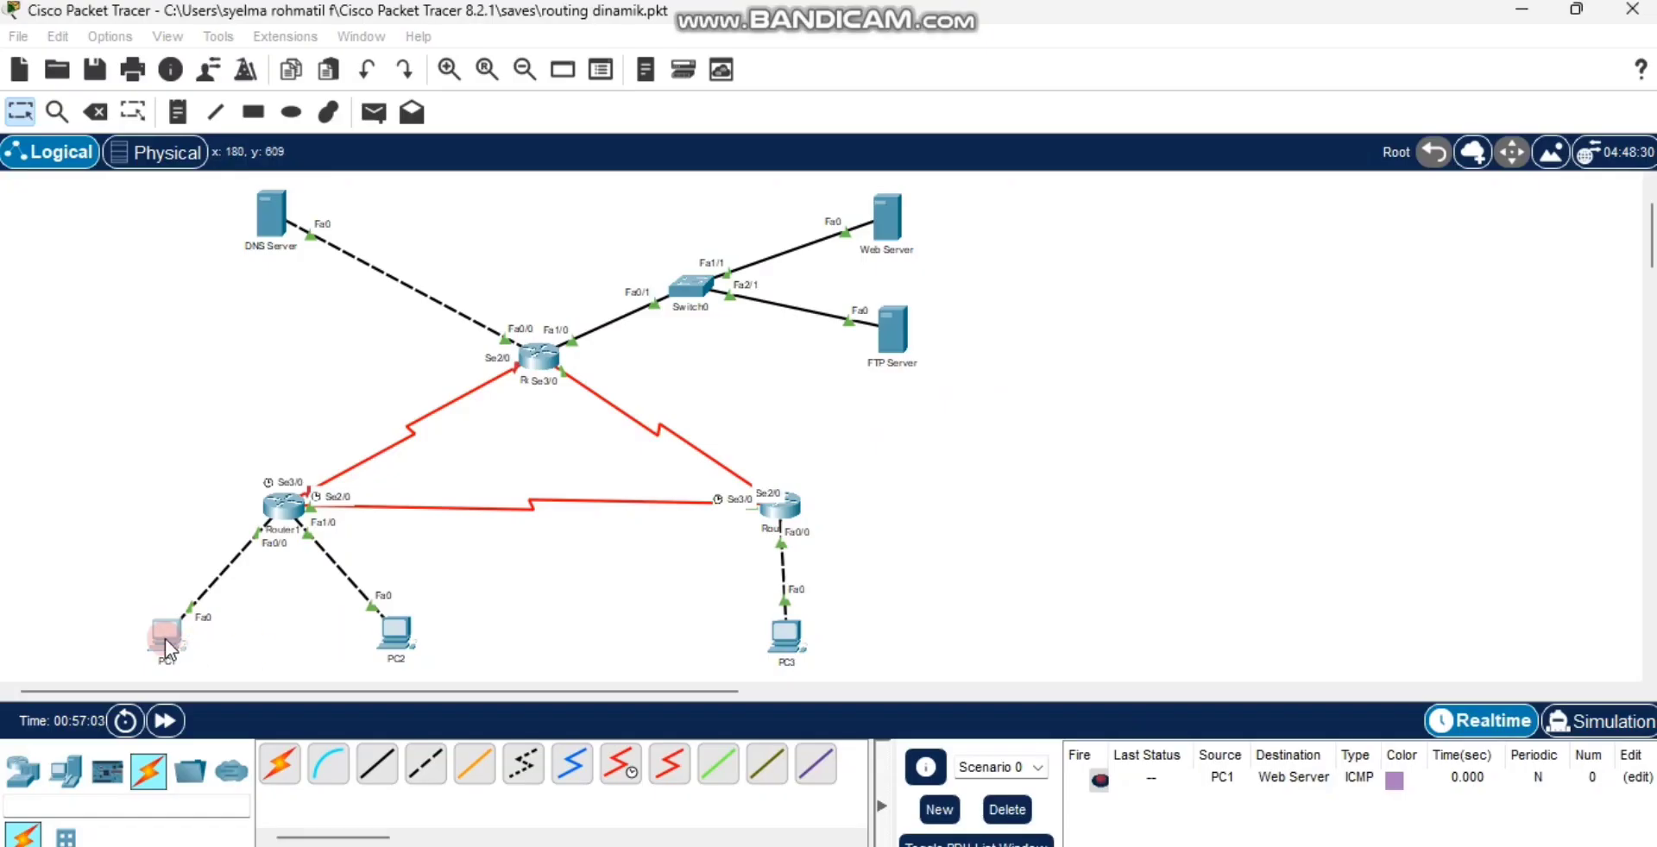
# Step: In Cisco Packet Tracer, list PC1's C:\ directory from its Command Prompt with the dir command
pyautogui.click(164, 639)
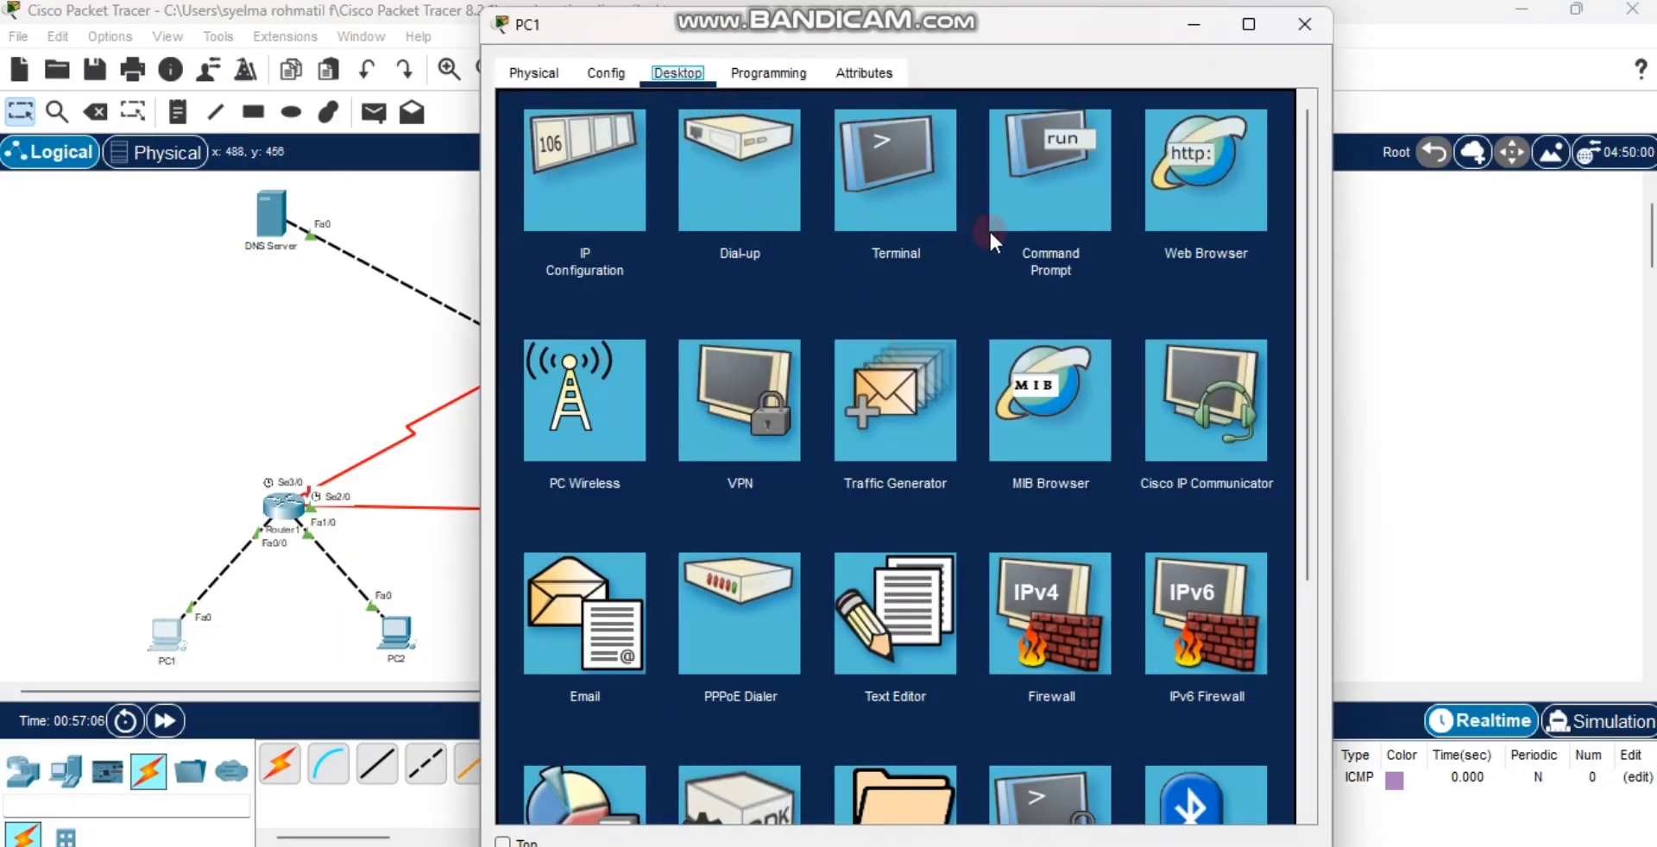
pyautogui.click(1058, 220)
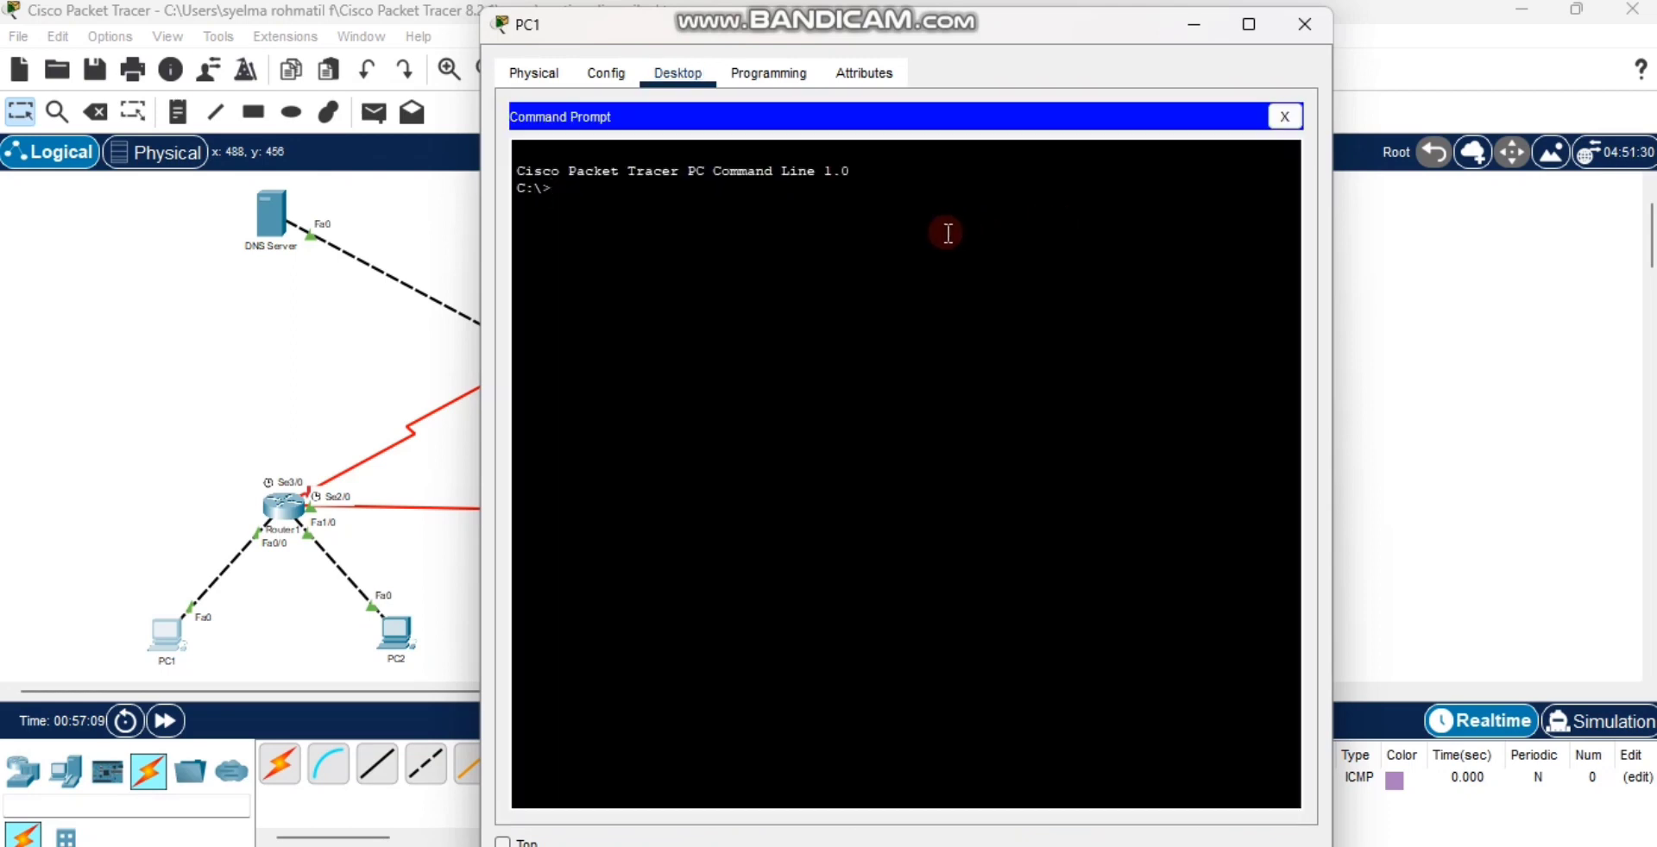
pyautogui.write('dir')
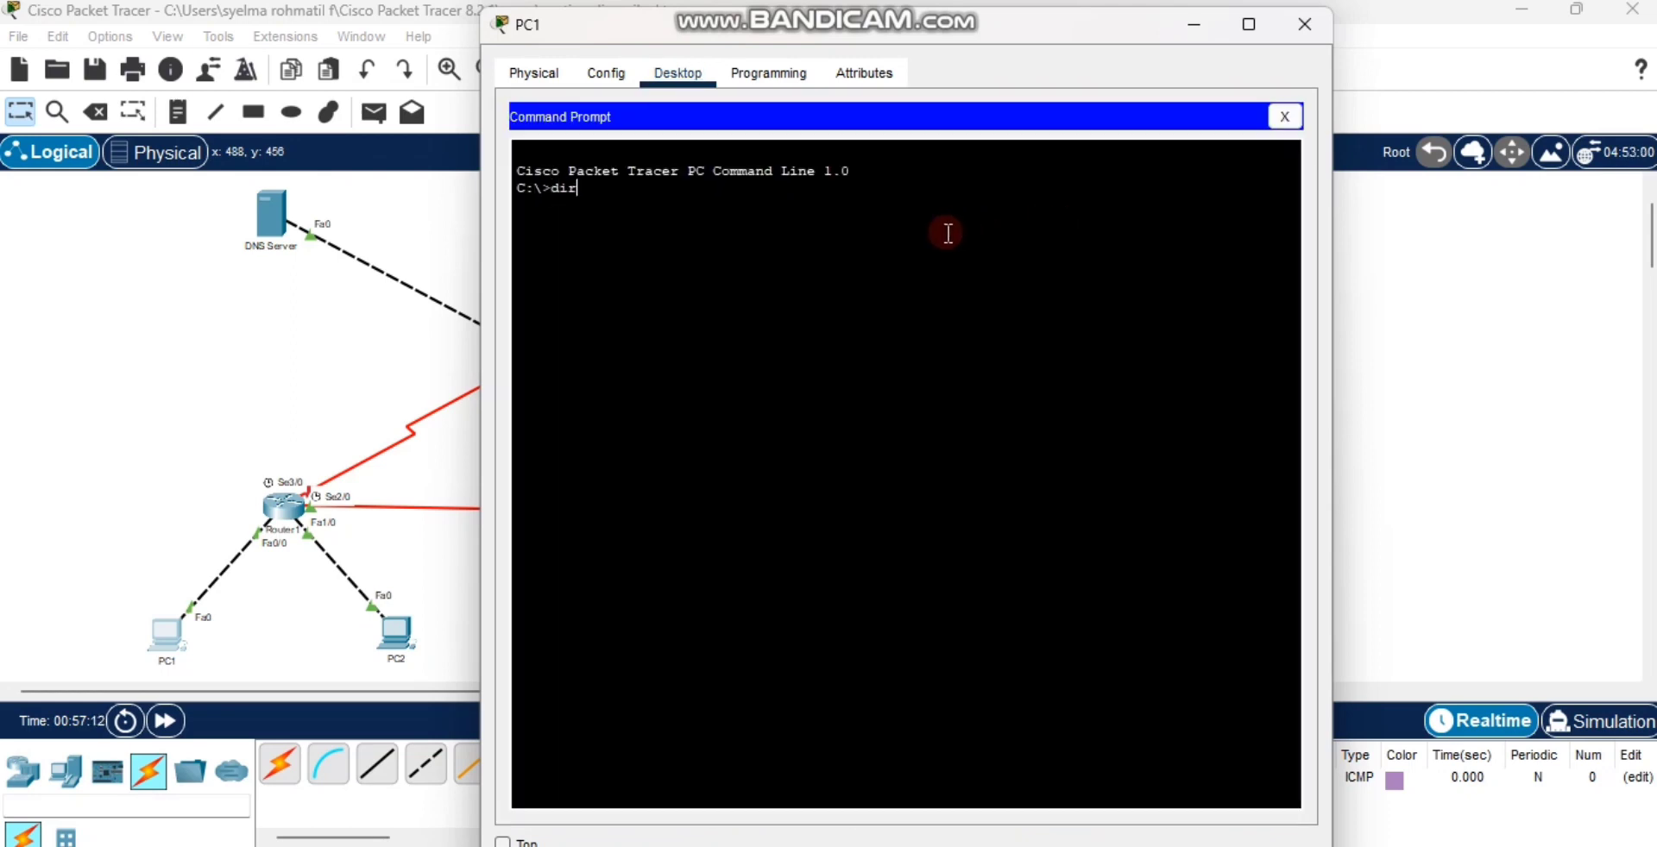
pyautogui.press('Return')
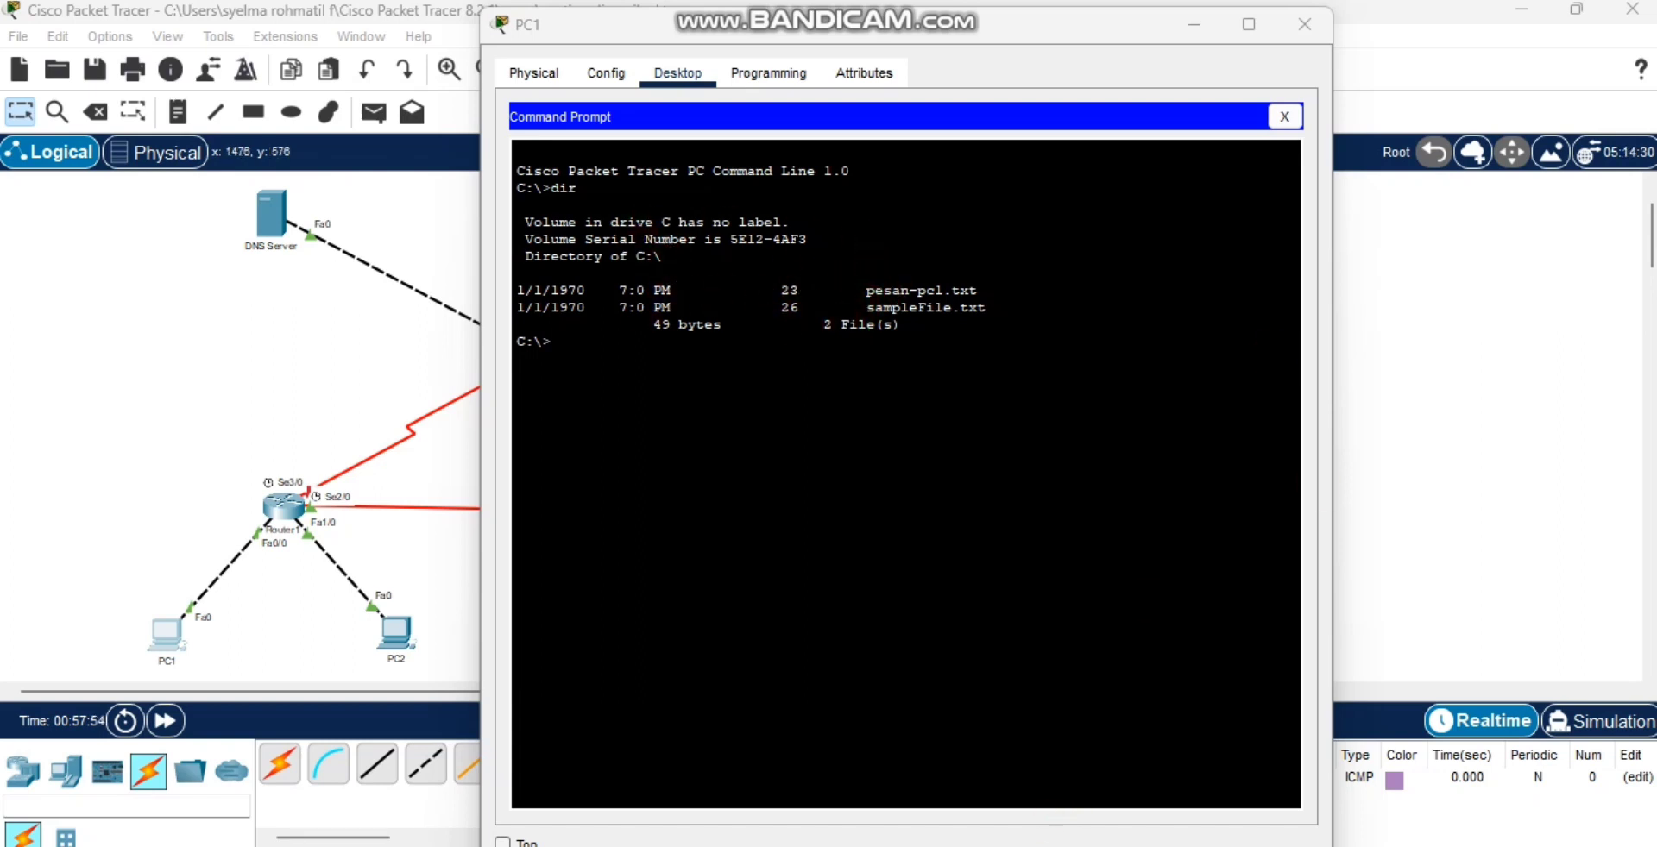
# Step: Return to the browser article and read step 5 on connecting to the FTP server and uploading pesan-pc1.txt
pyautogui.click(805, 744)
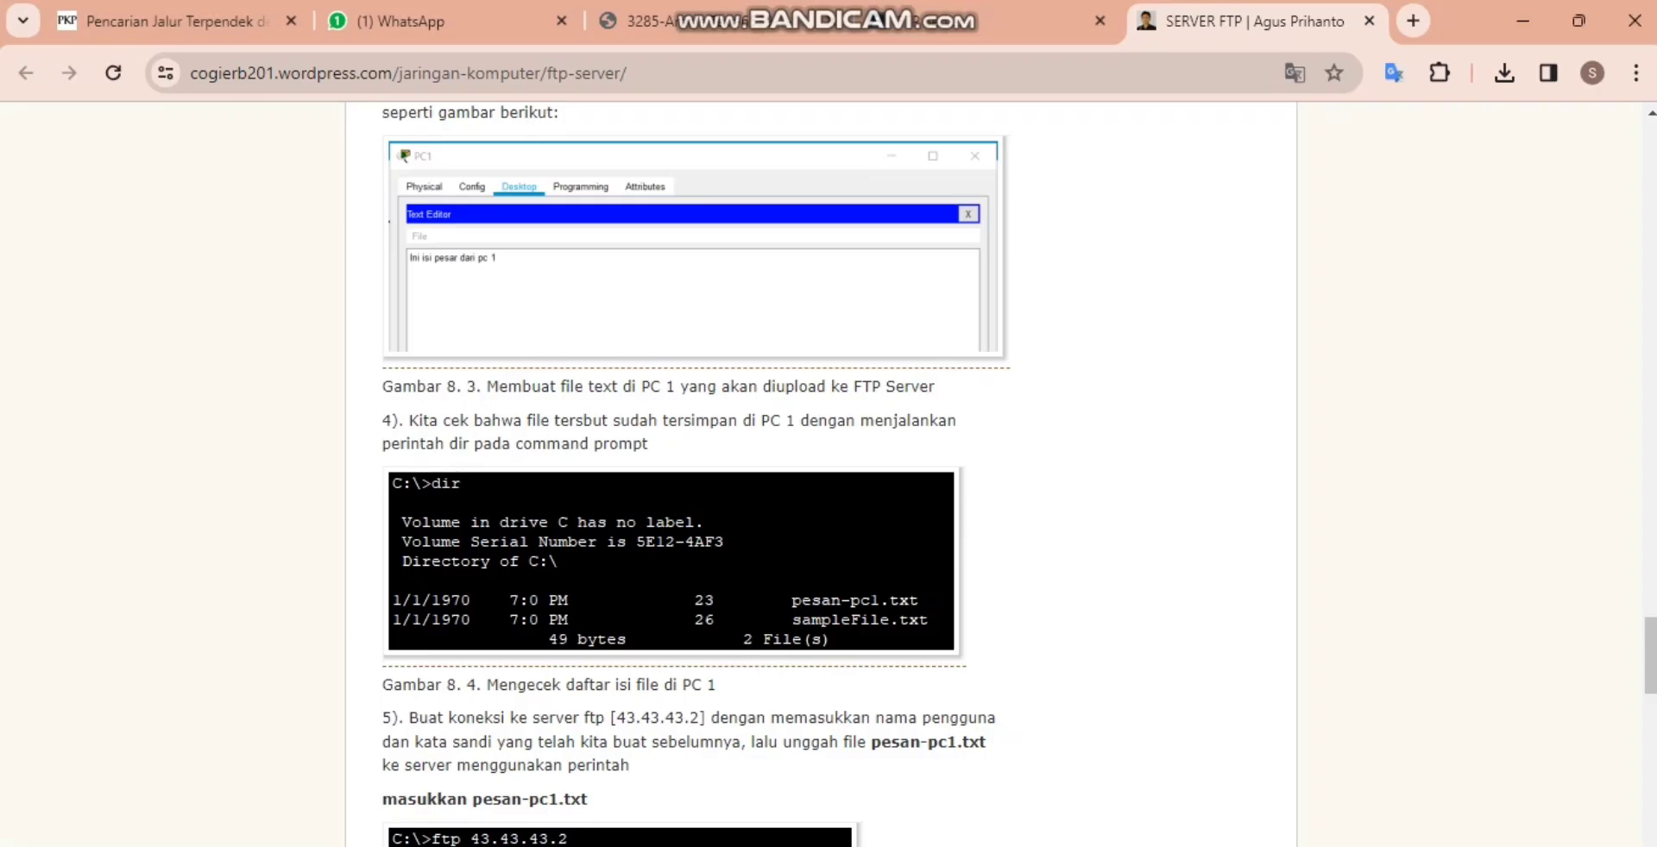
pyautogui.scroll(-2, 804, 744)
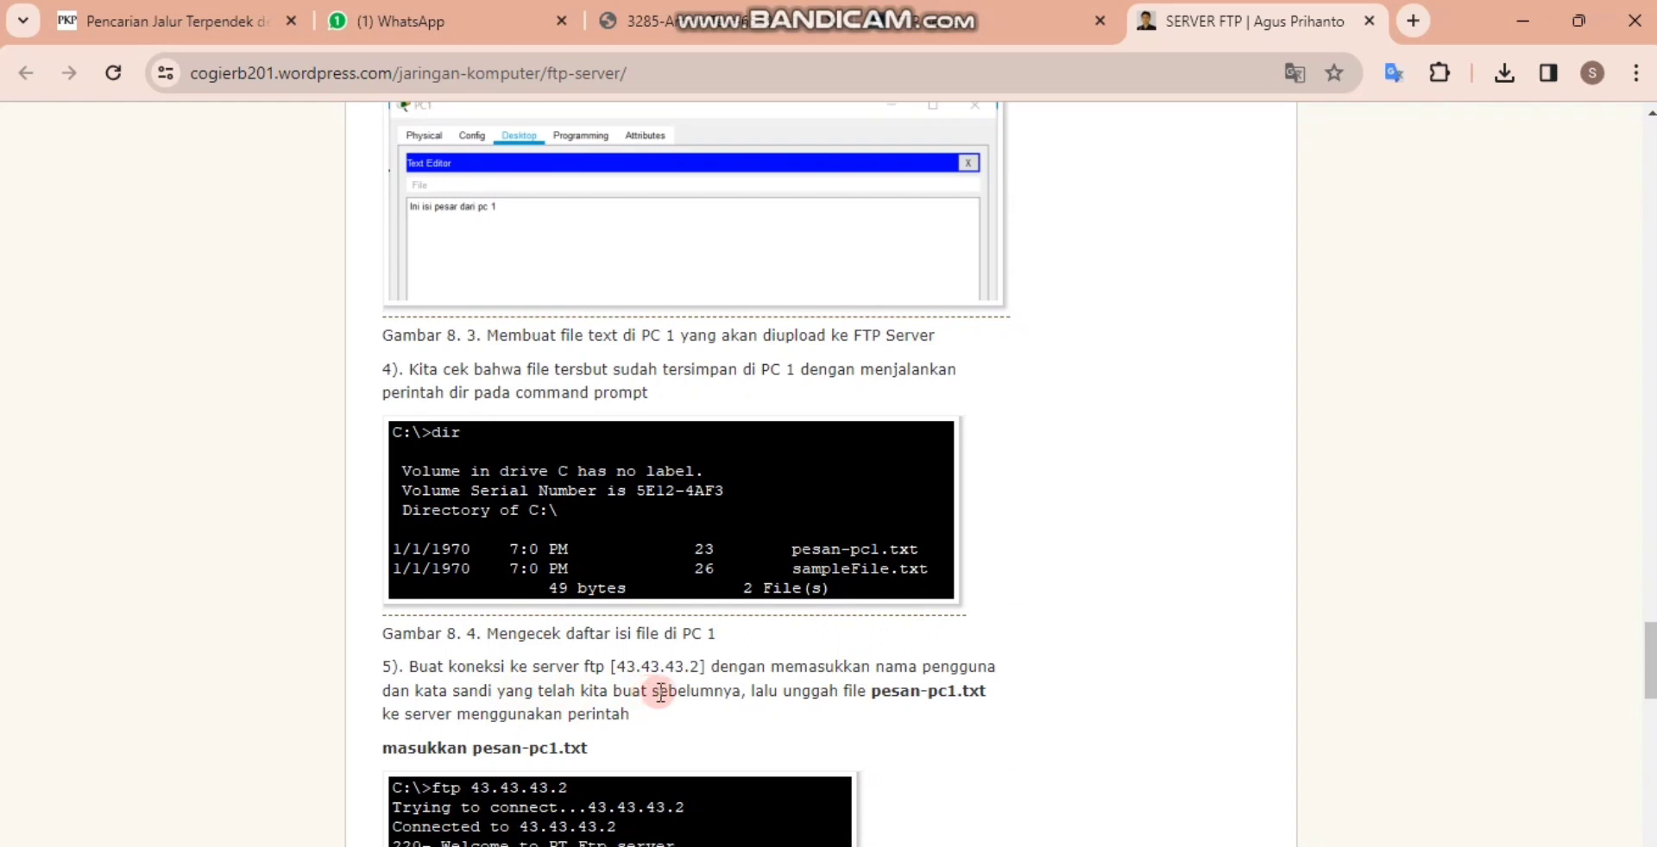
pyautogui.scroll(-1, 712, 697)
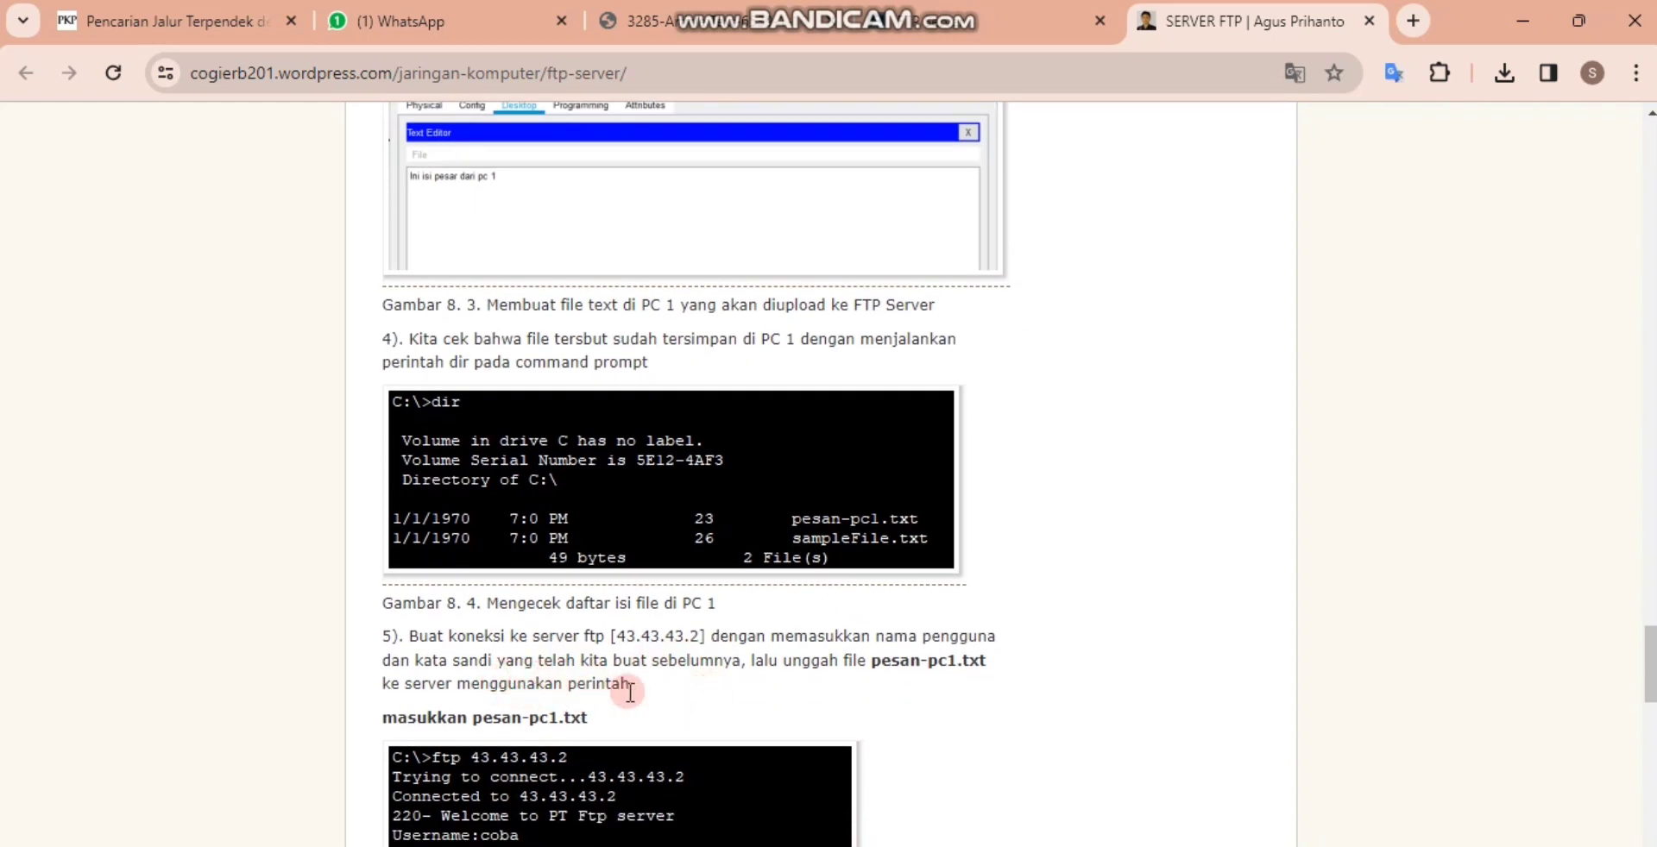
pyautogui.scroll(-1, 629, 694)
pyautogui.scroll(-1, 673, 695)
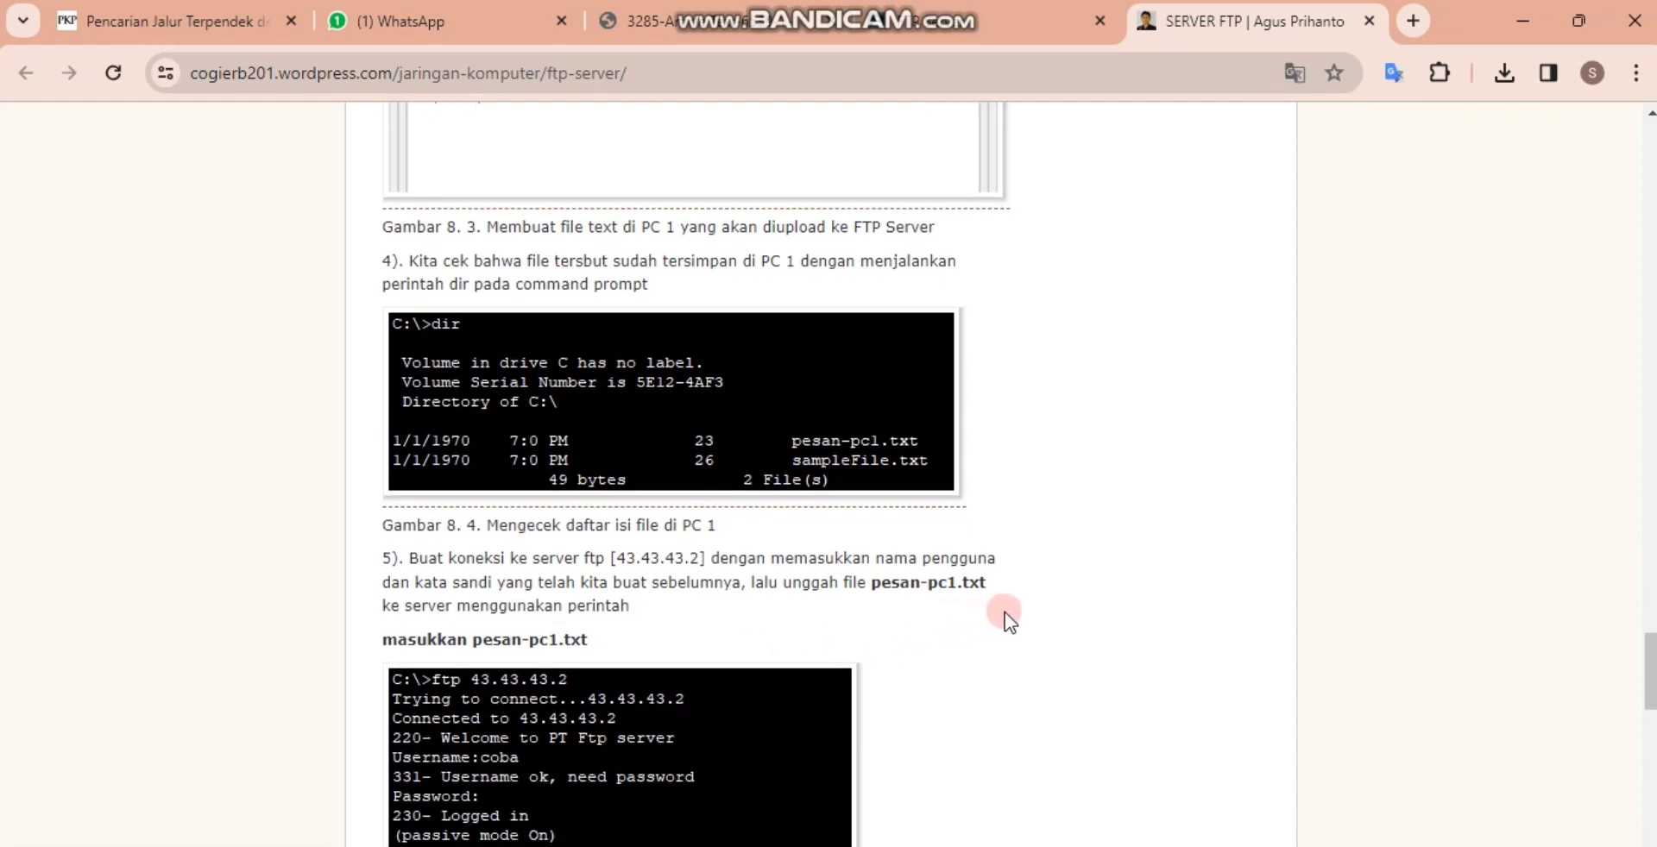
pyautogui.scroll(-2, 902, 639)
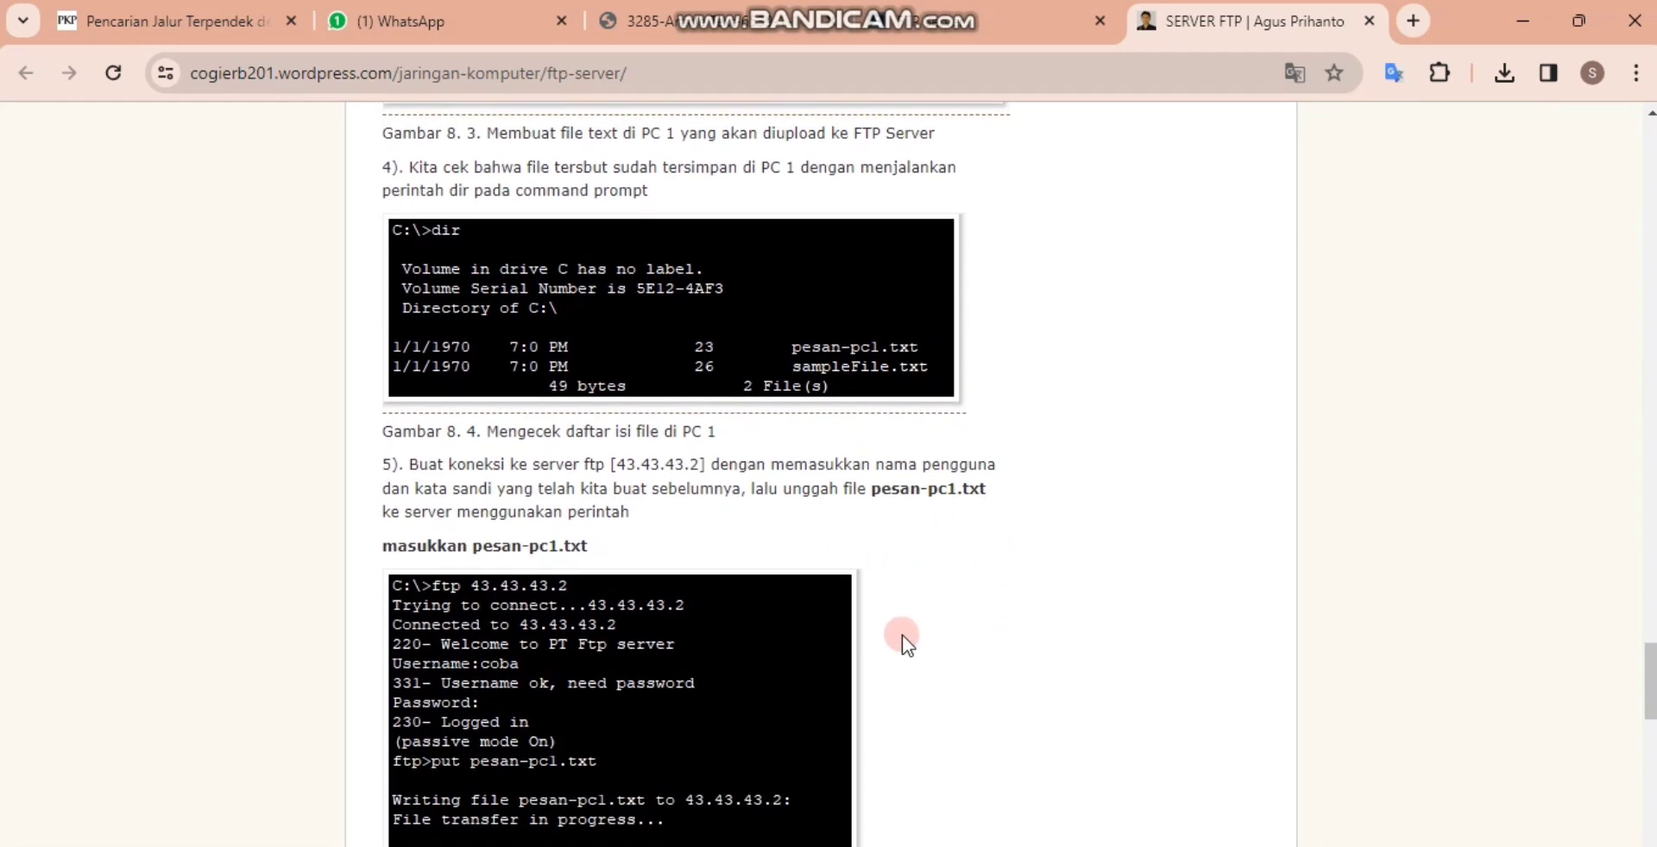
pyautogui.scroll(-1, 901, 638)
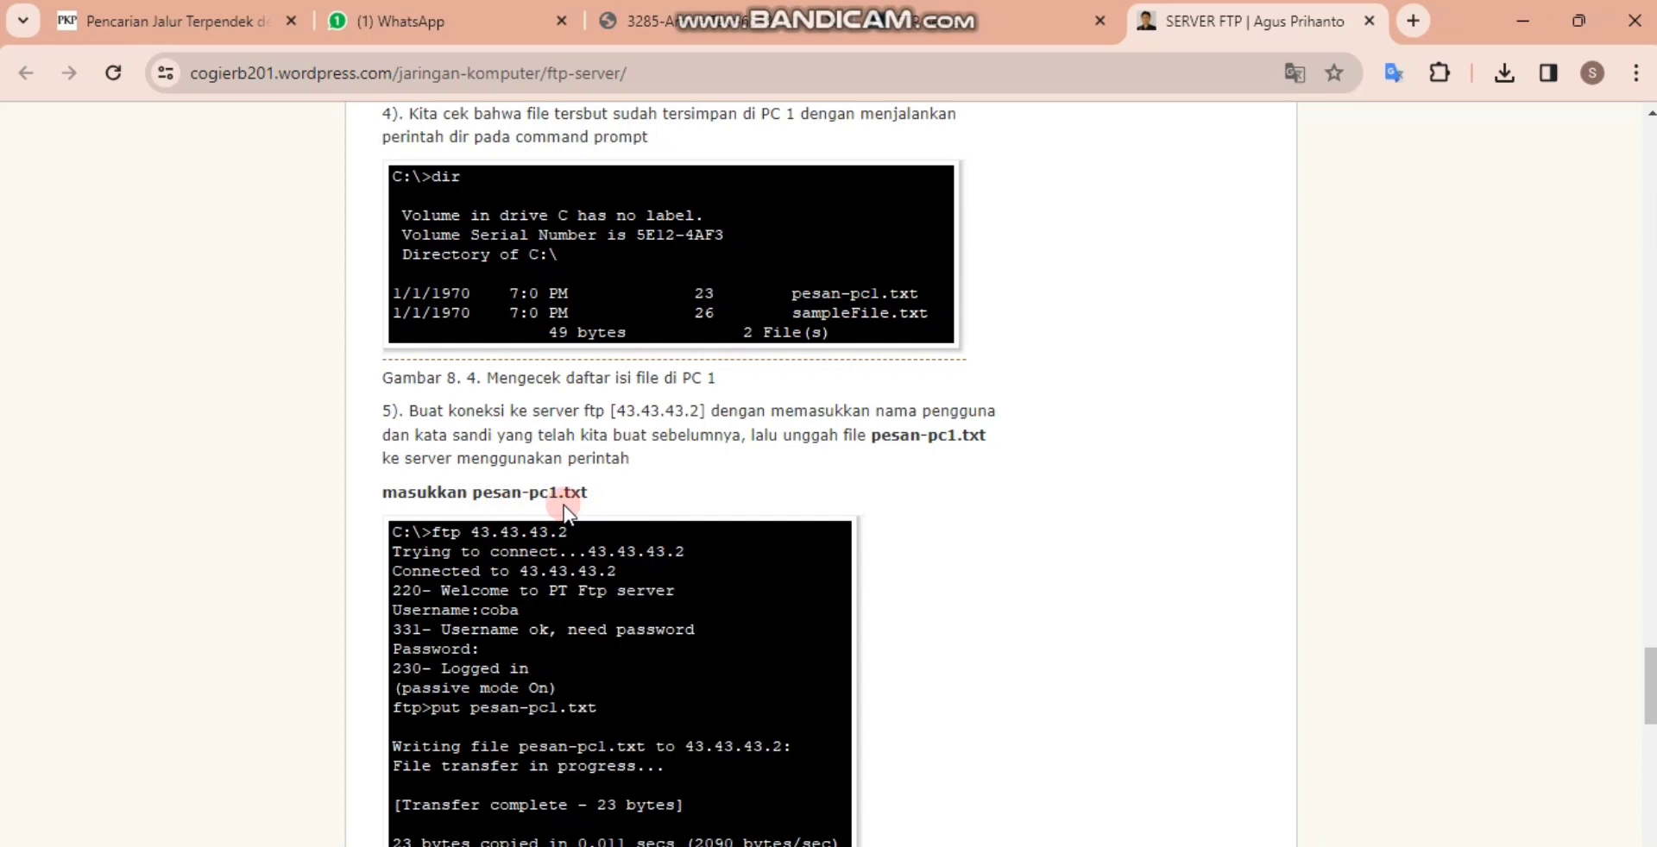
pyautogui.scroll(-1, 915, 638)
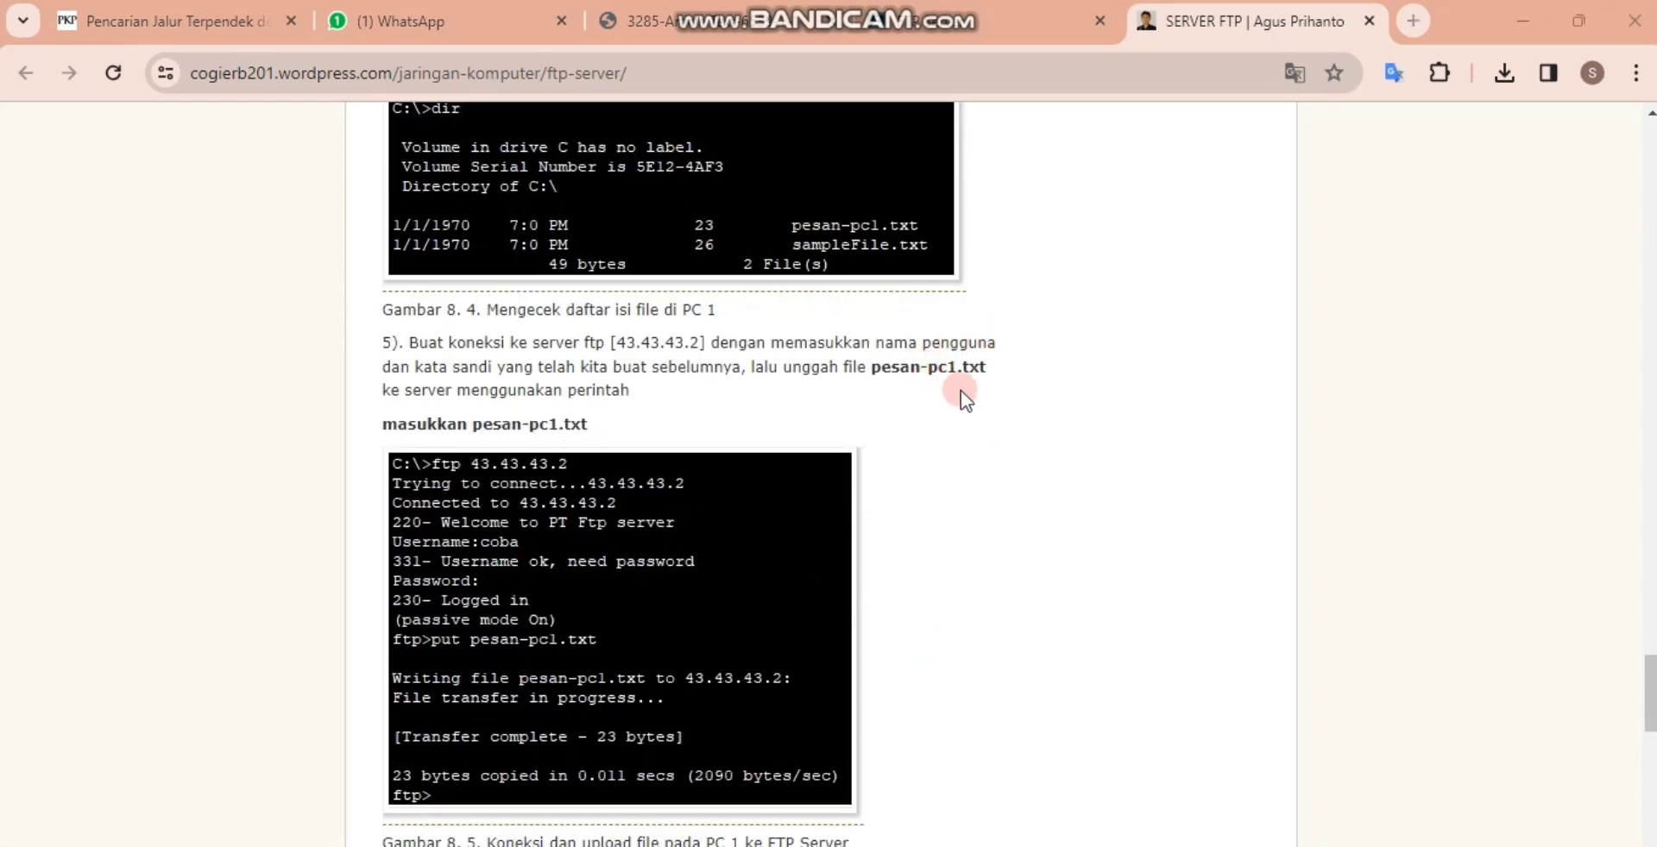
# Step: Set the article's page translation to English and dismiss the translation options
pyautogui.click(1294, 85)
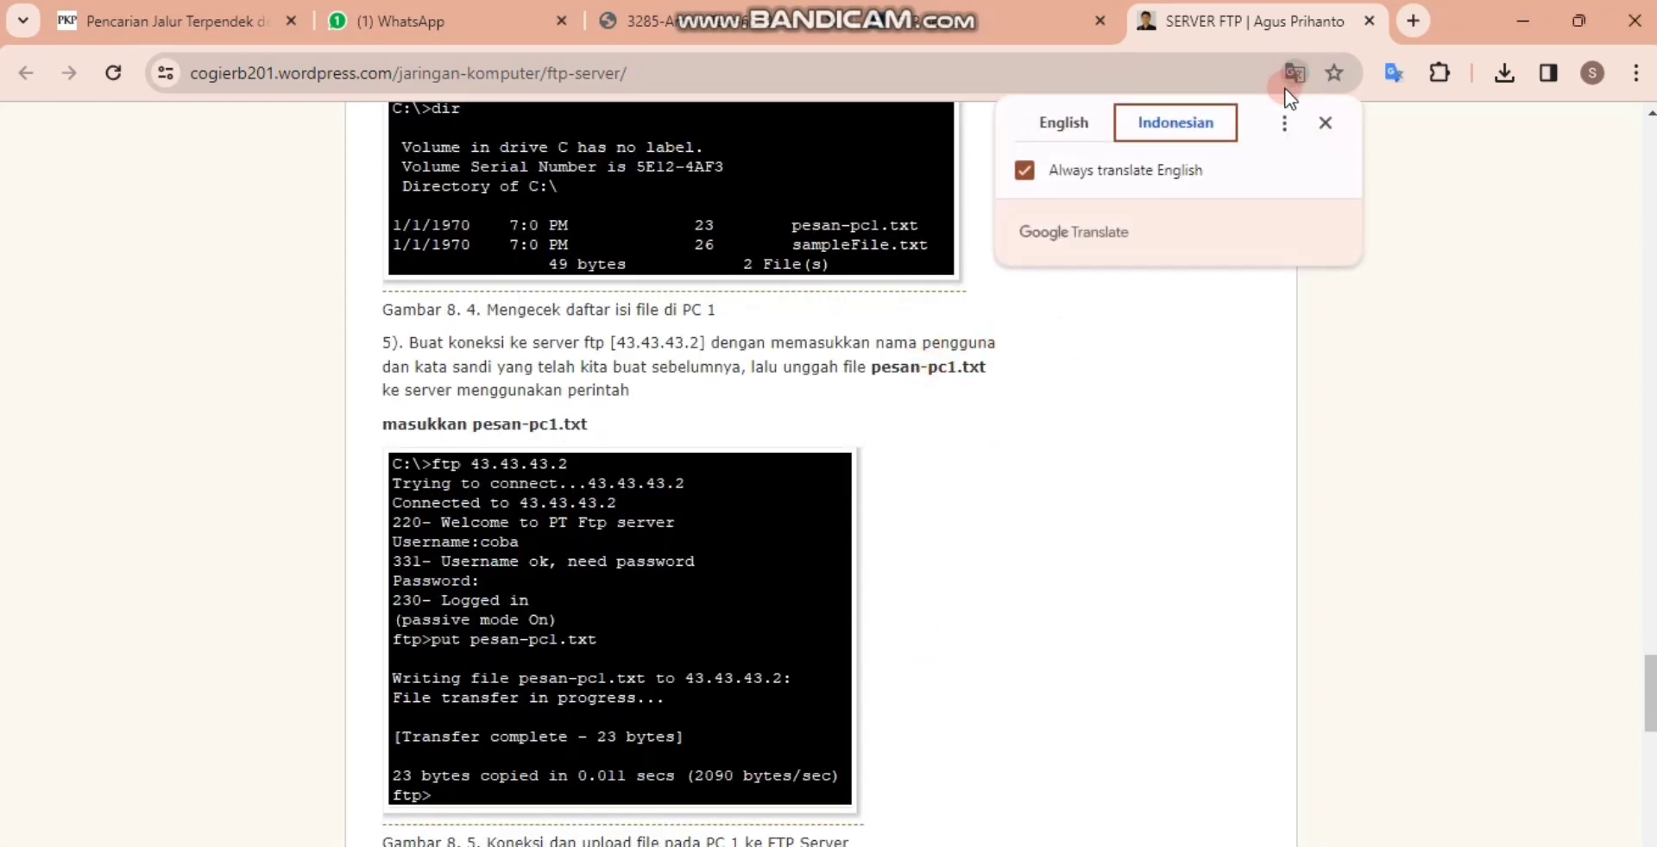
pyautogui.click(1058, 126)
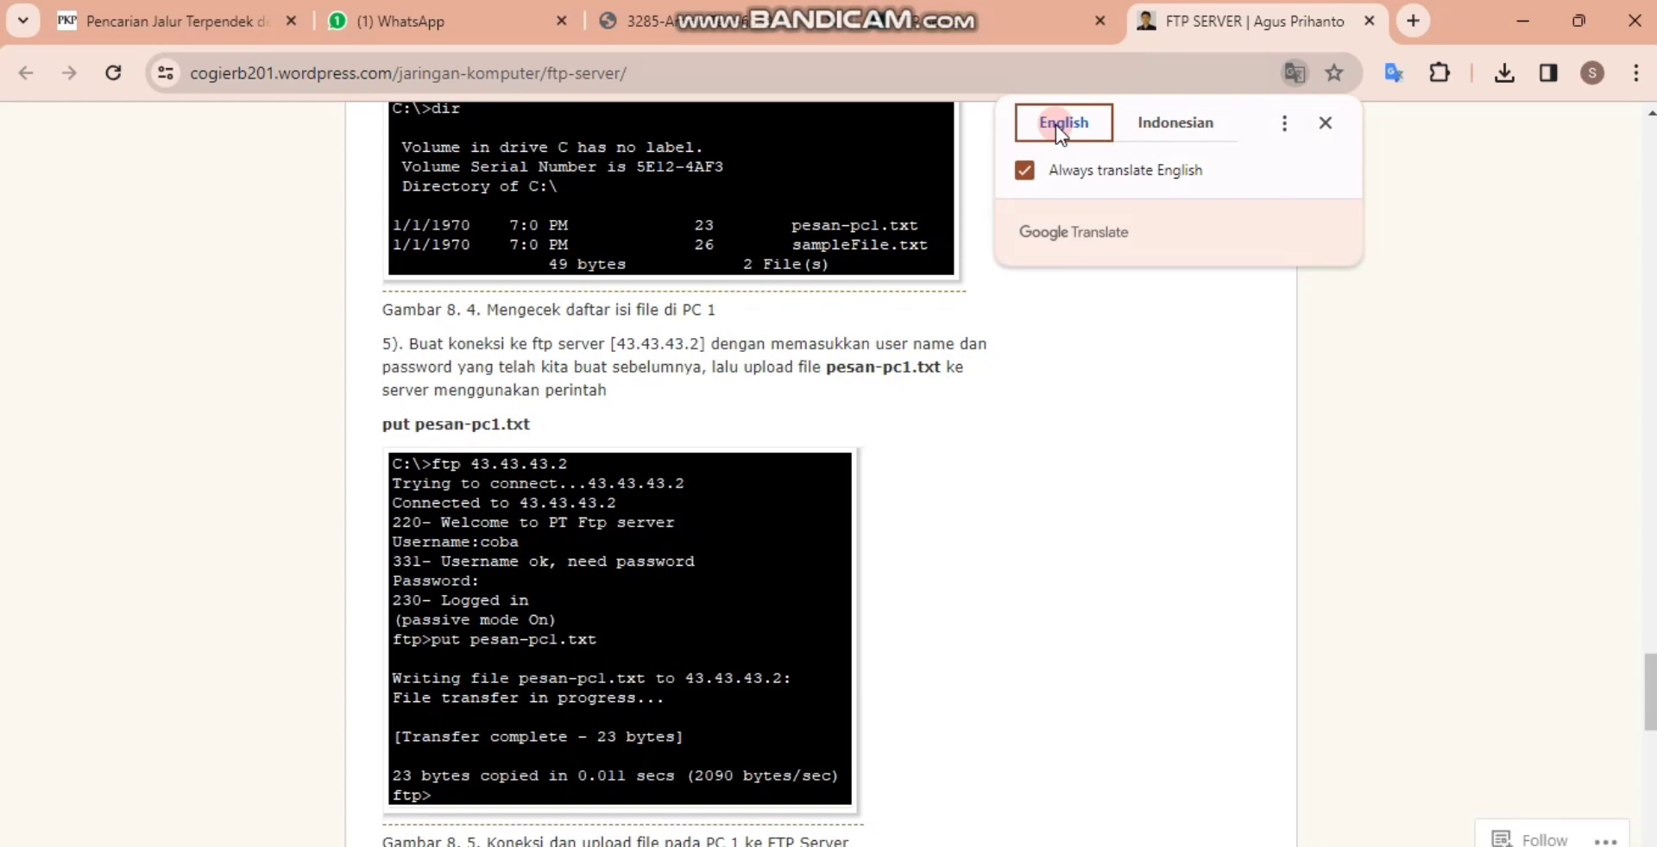
pyautogui.click(987, 341)
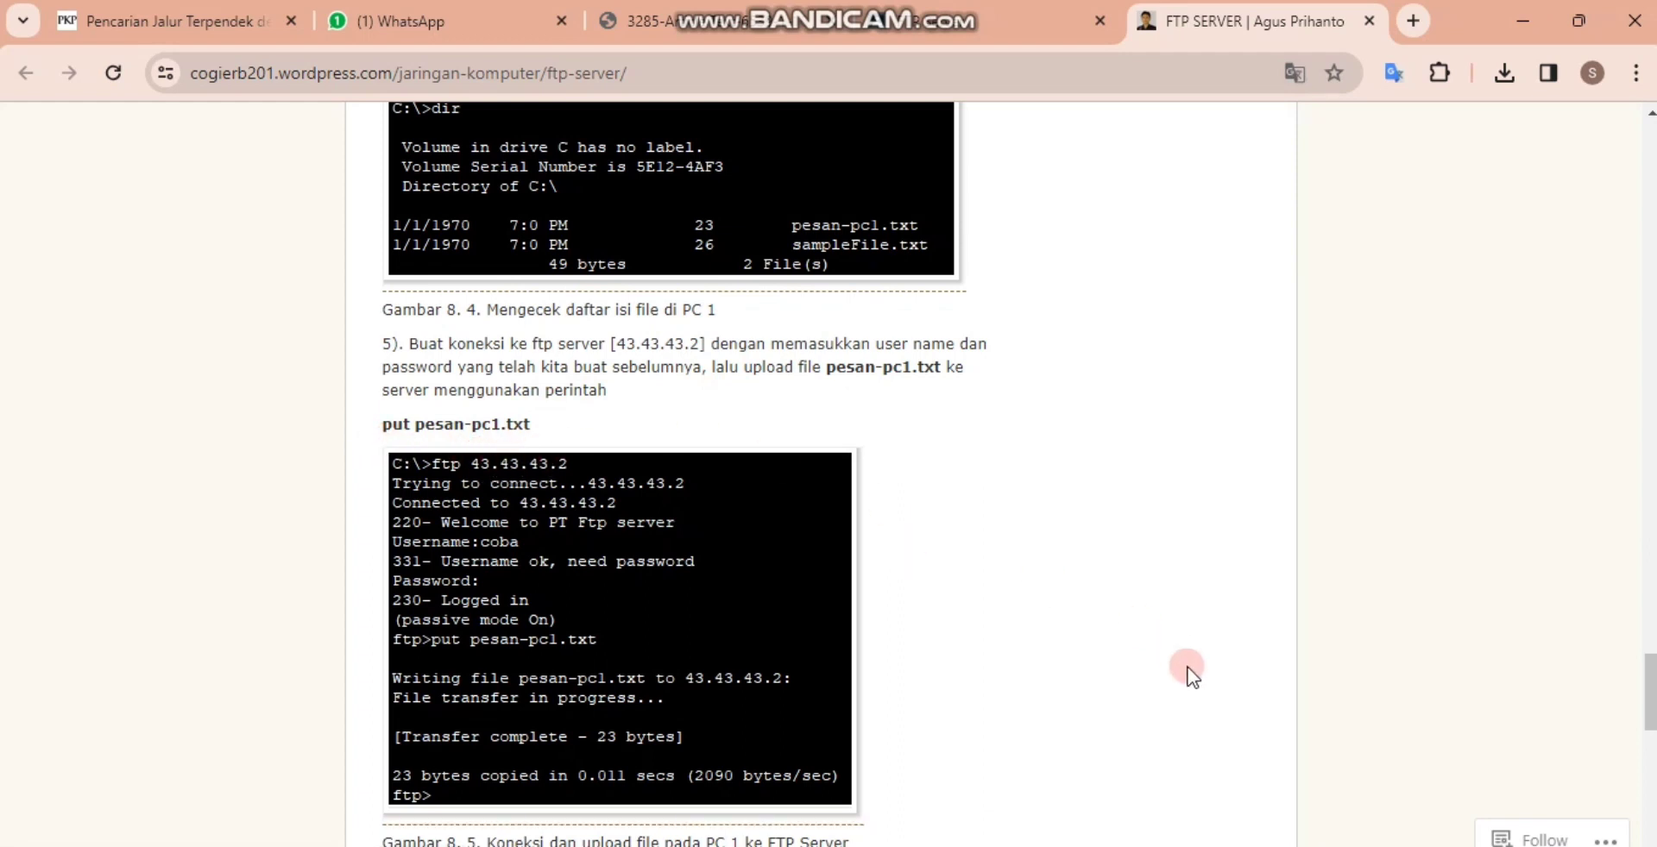
# Step: Switch to Cisco Packet Tracer and connect PC1's Command Prompt to the FTP server at 43.43.43.2 with username coba and the account password
pyautogui.click(1474, 846)
pyautogui.moveTo(1157, 846)
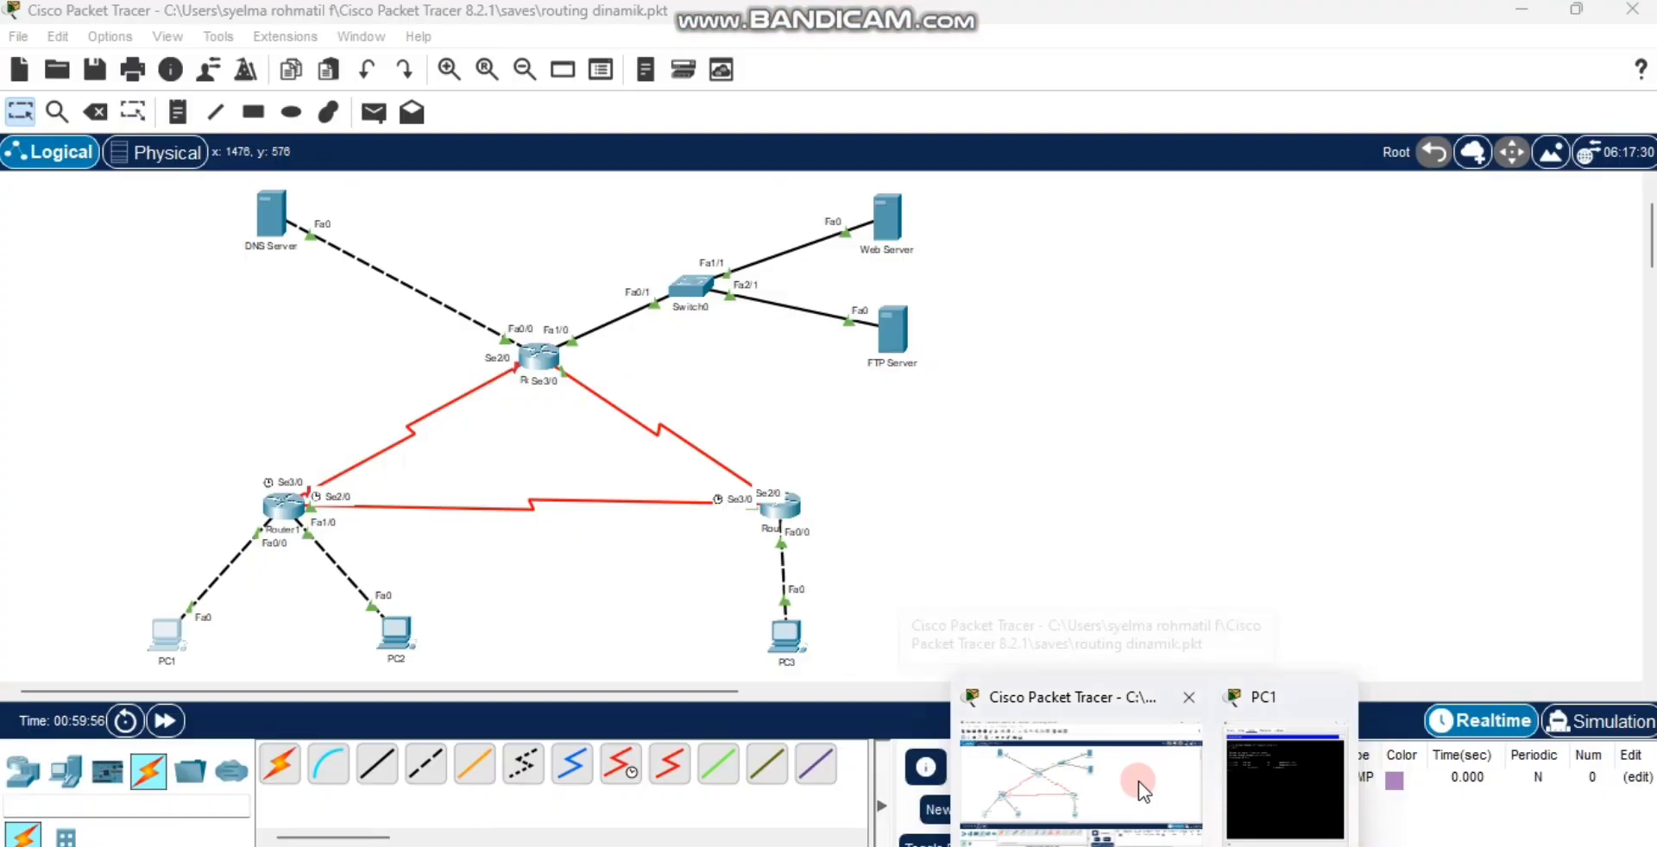
pyautogui.click(1138, 780)
pyautogui.moveTo(1153, 846)
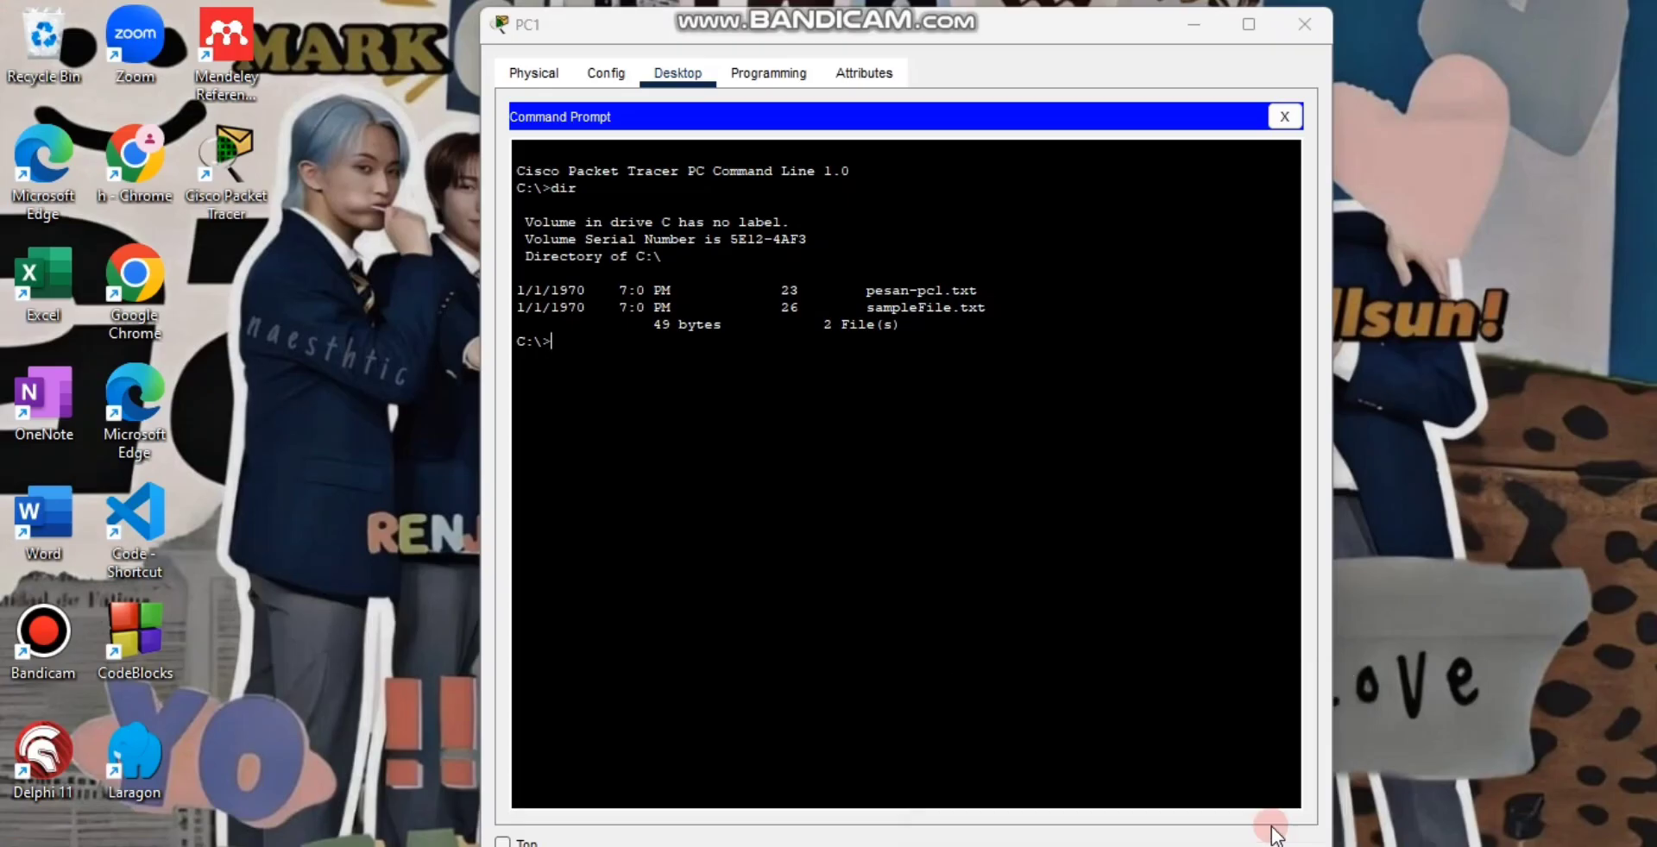
pyautogui.click(1273, 833)
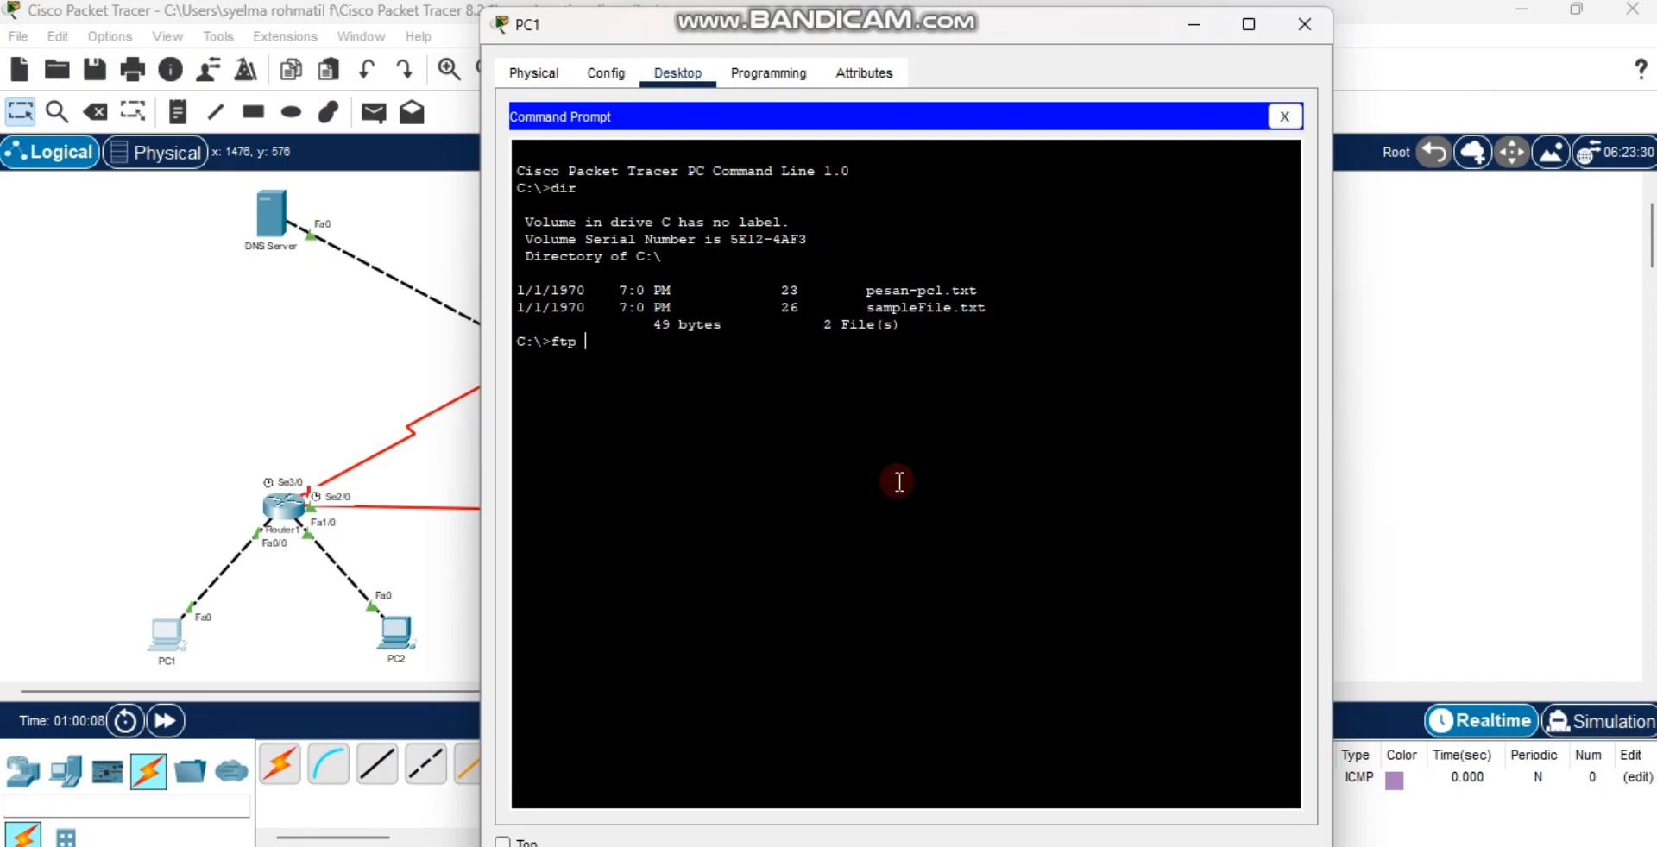
pyautogui.write('43.43.43.2')
pyautogui.press('Return')
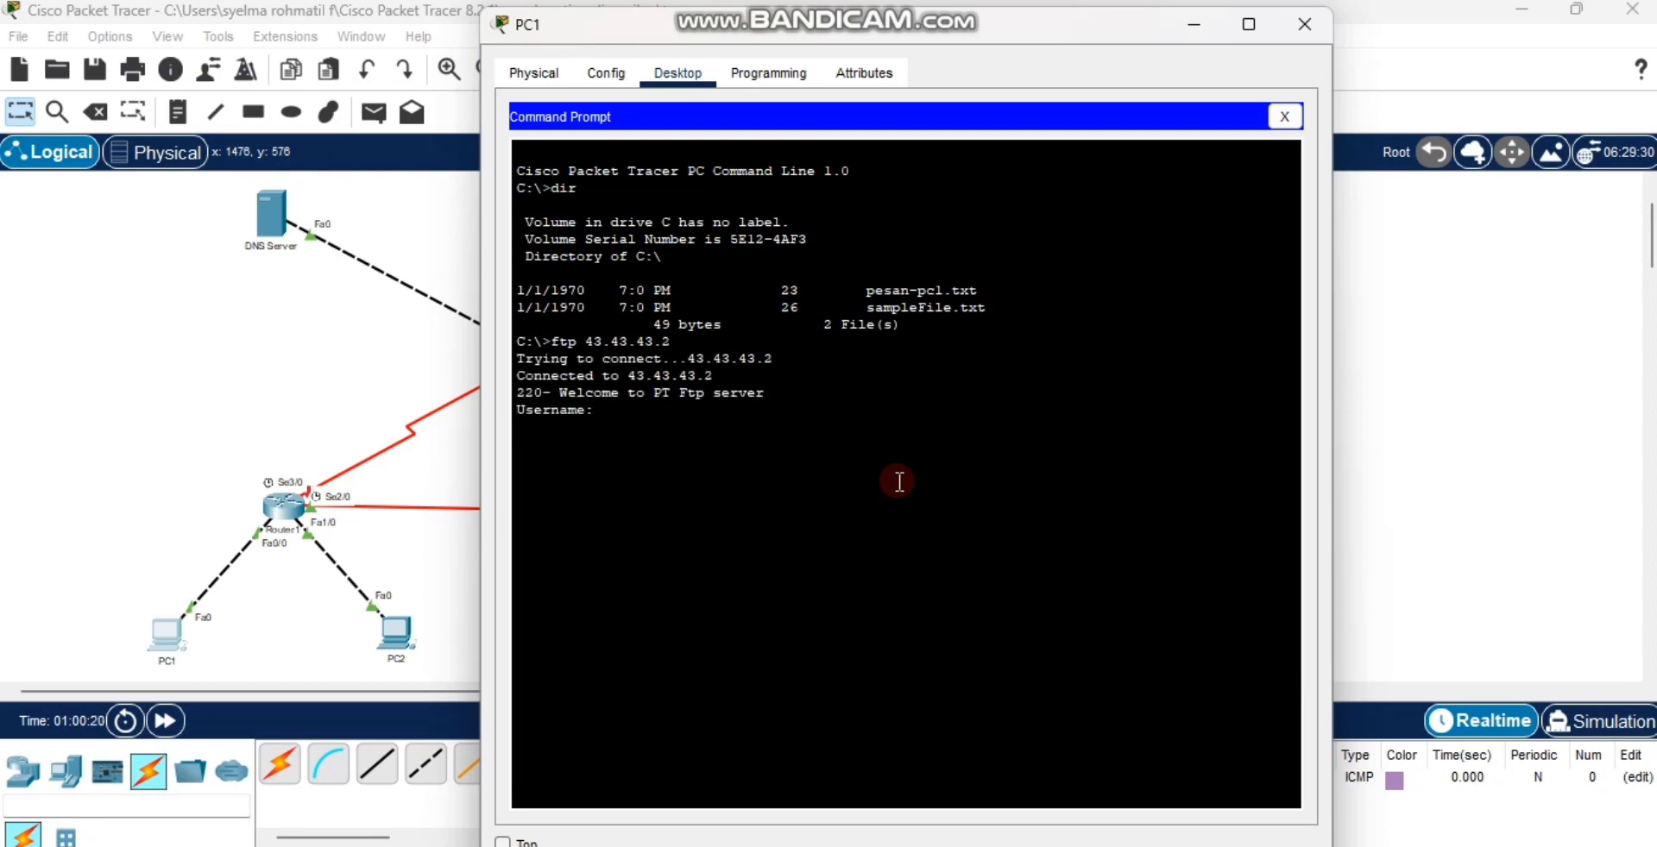
pyautogui.write('coba')
pyautogui.press('Return')
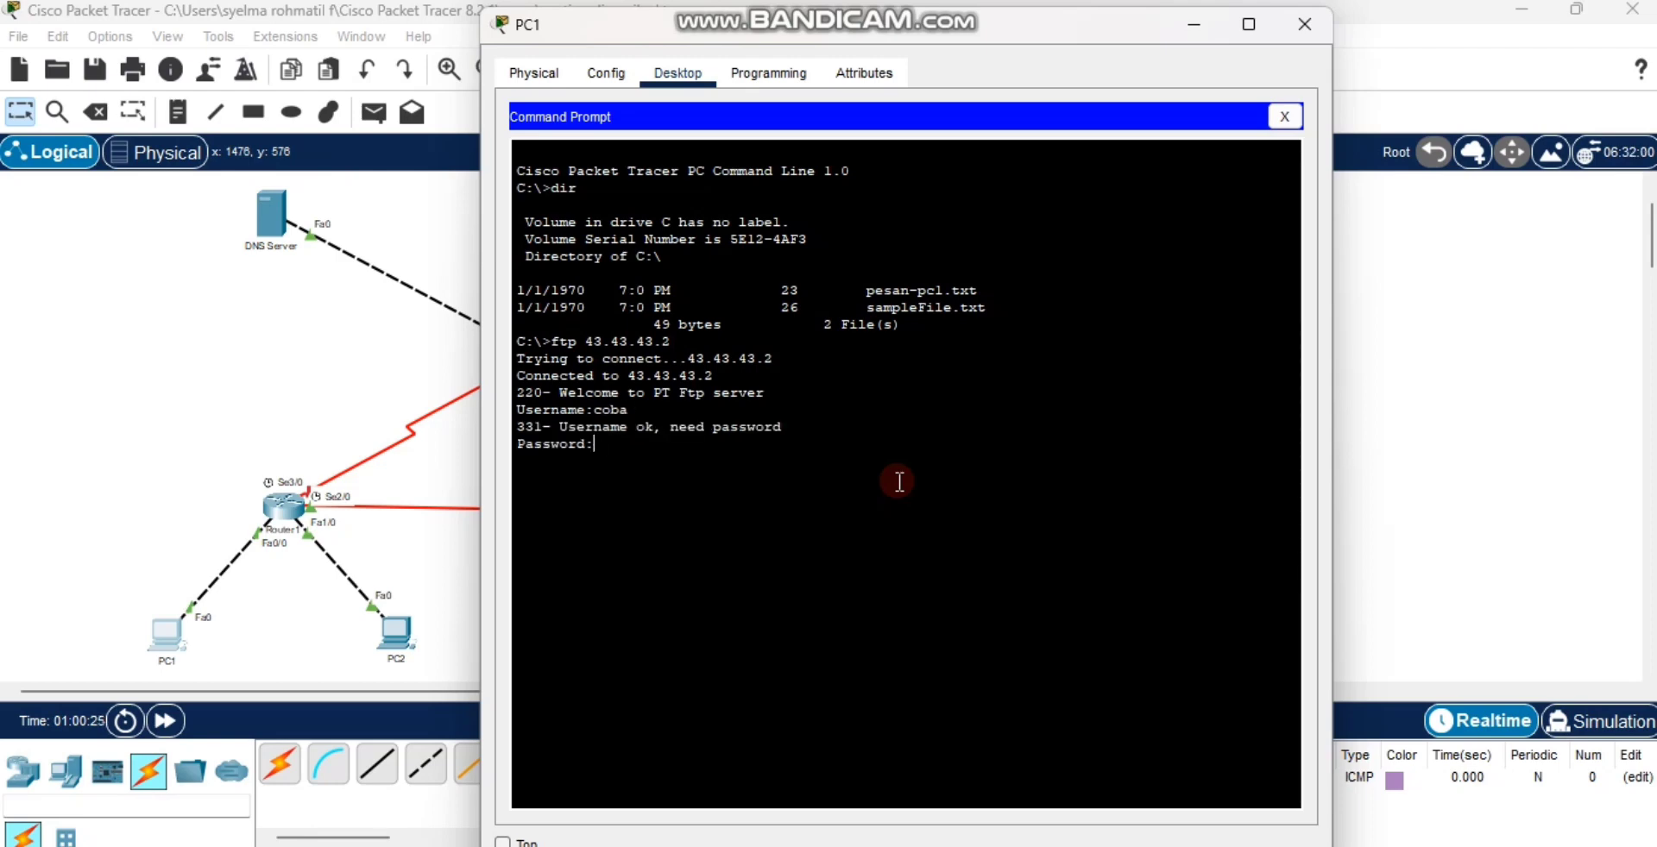
pyautogui.press('Return')
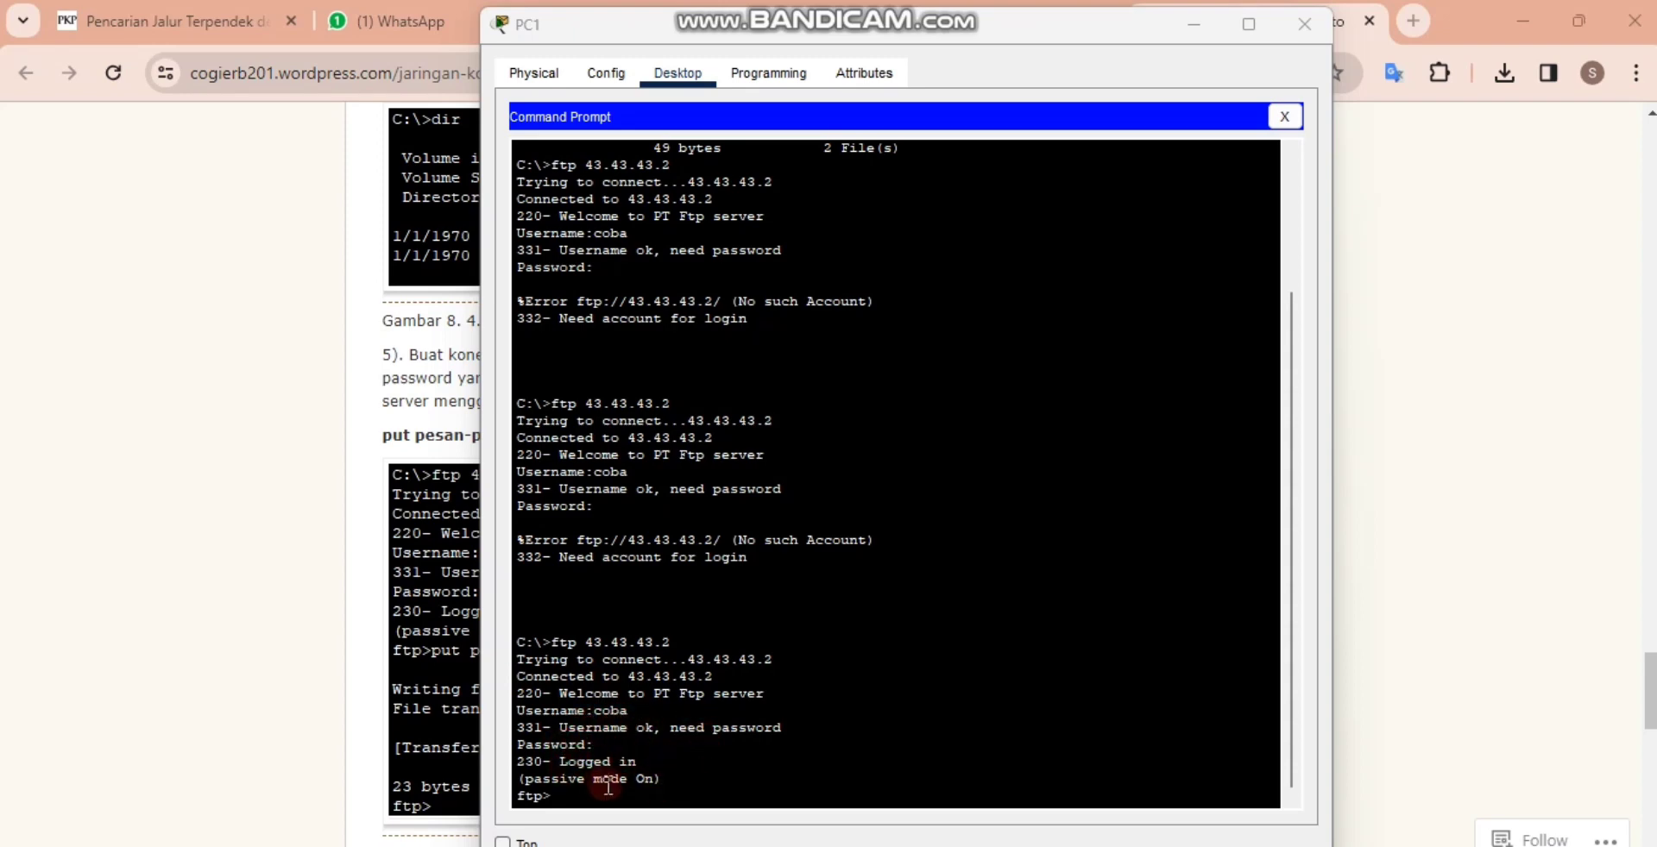
# Step: Upload pesan-pc1.txt from PC1 to the FTP server with the put command
pyautogui.click(871, 843)
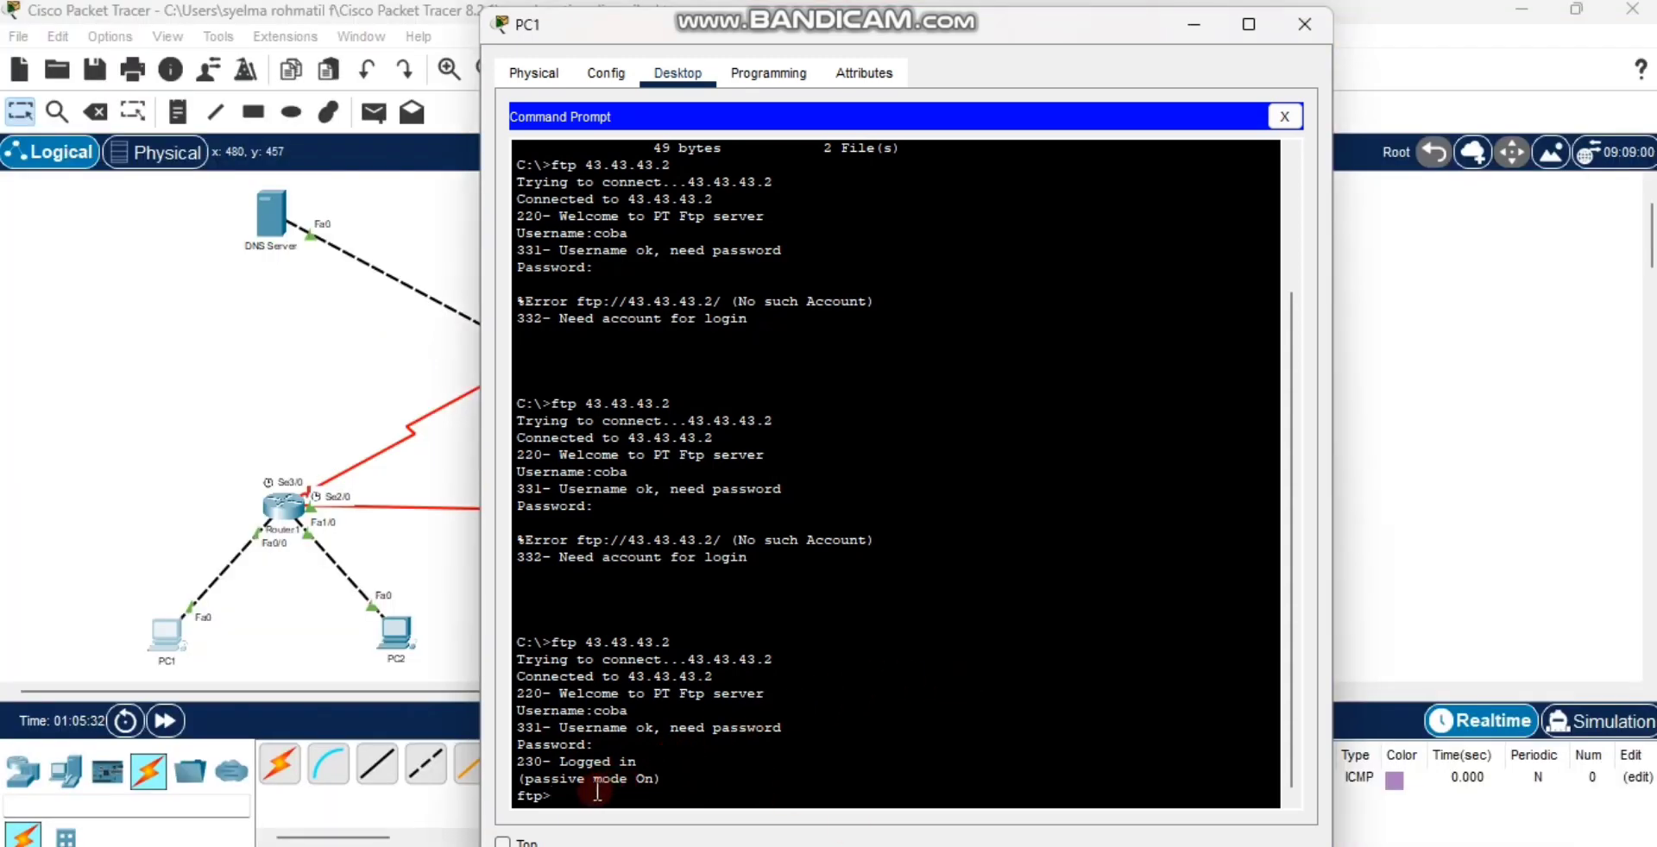
pyautogui.write('put')
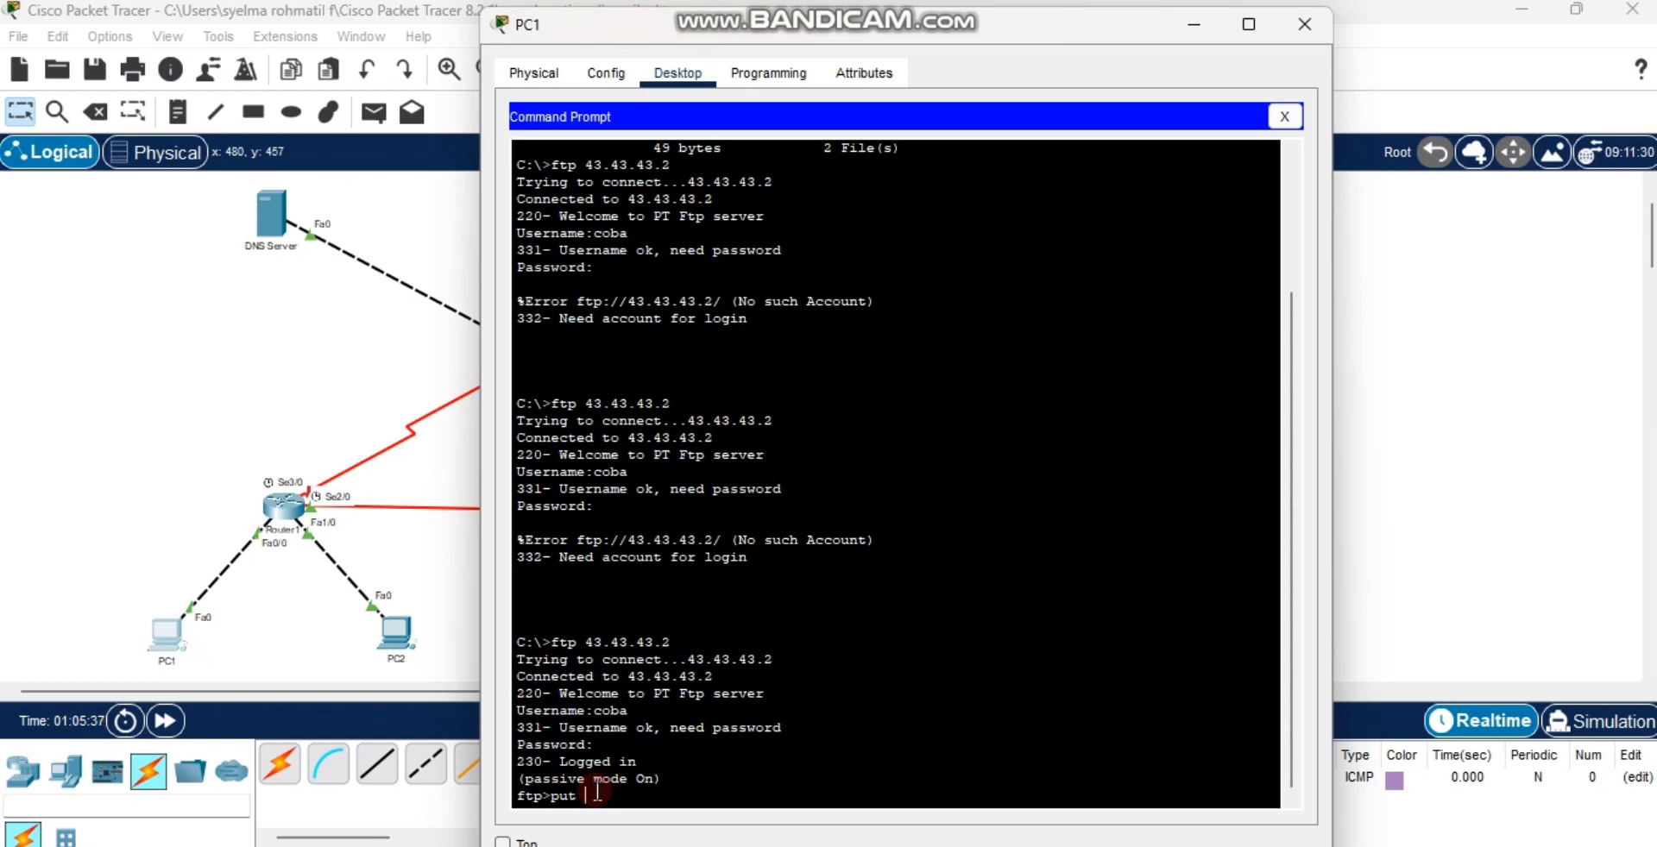
pyautogui.write(' pesa')
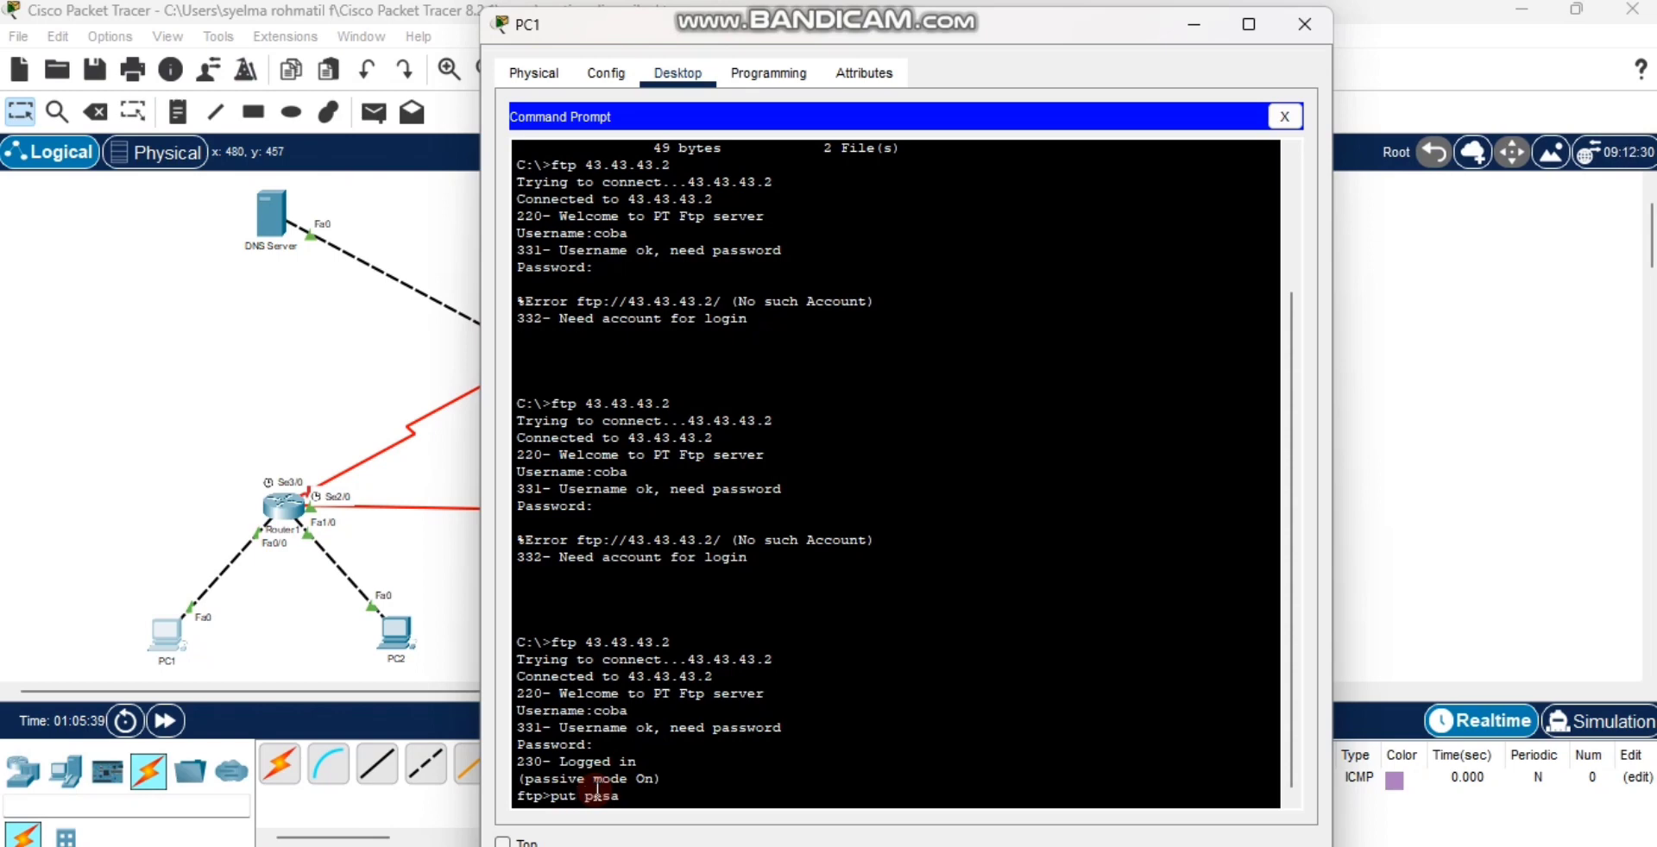
pyautogui.write('n-pc1.txt')
pyautogui.press('Return')
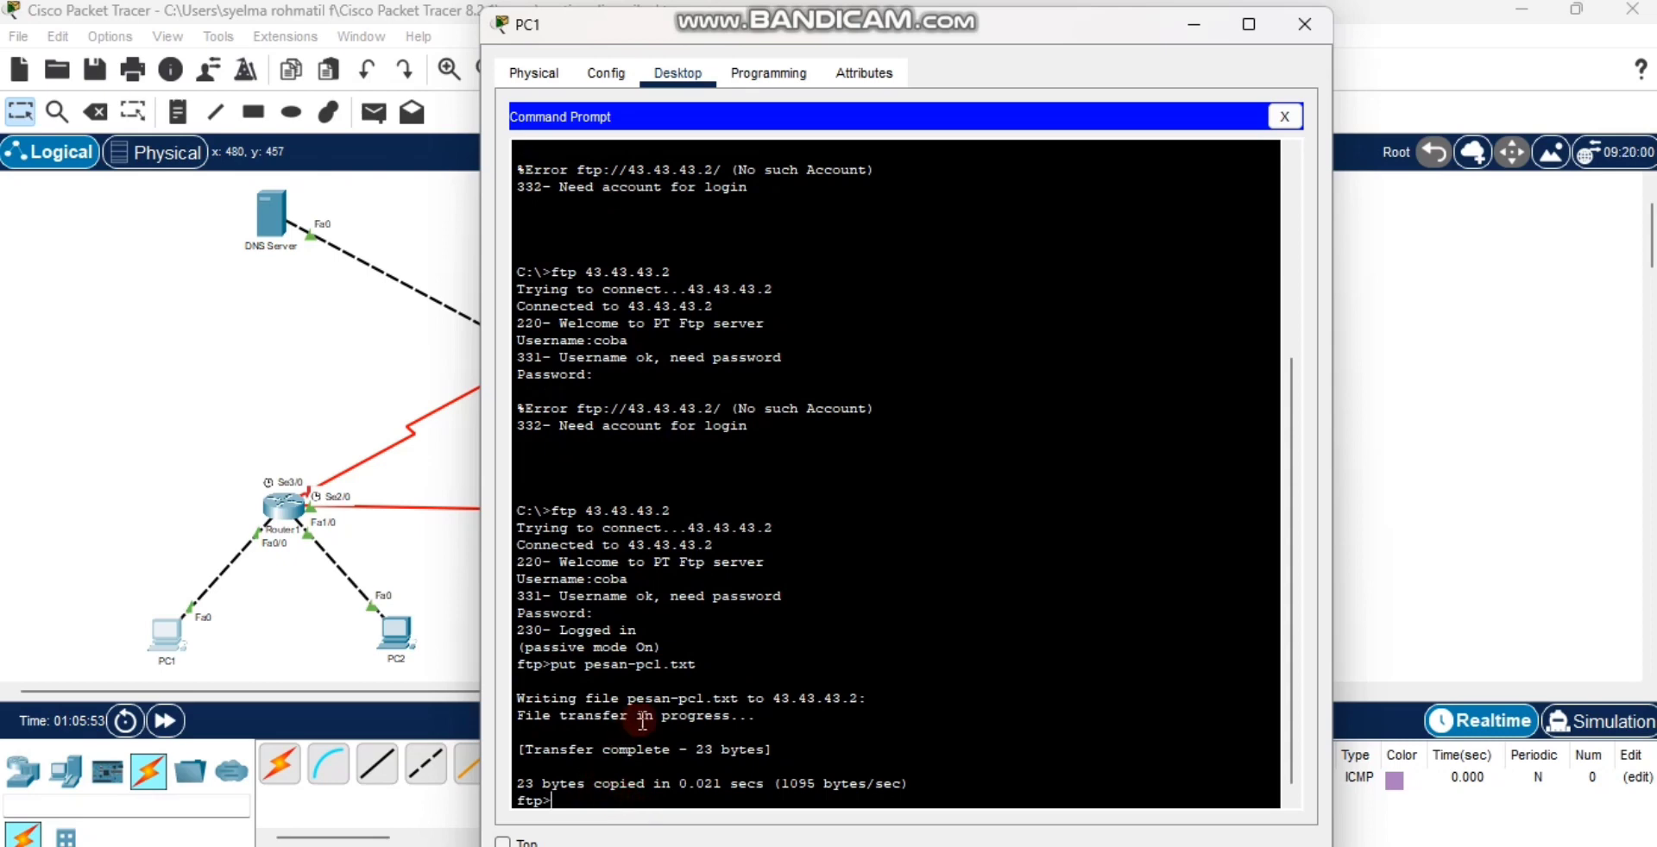
pyautogui.scroll(-1, 856, 561)
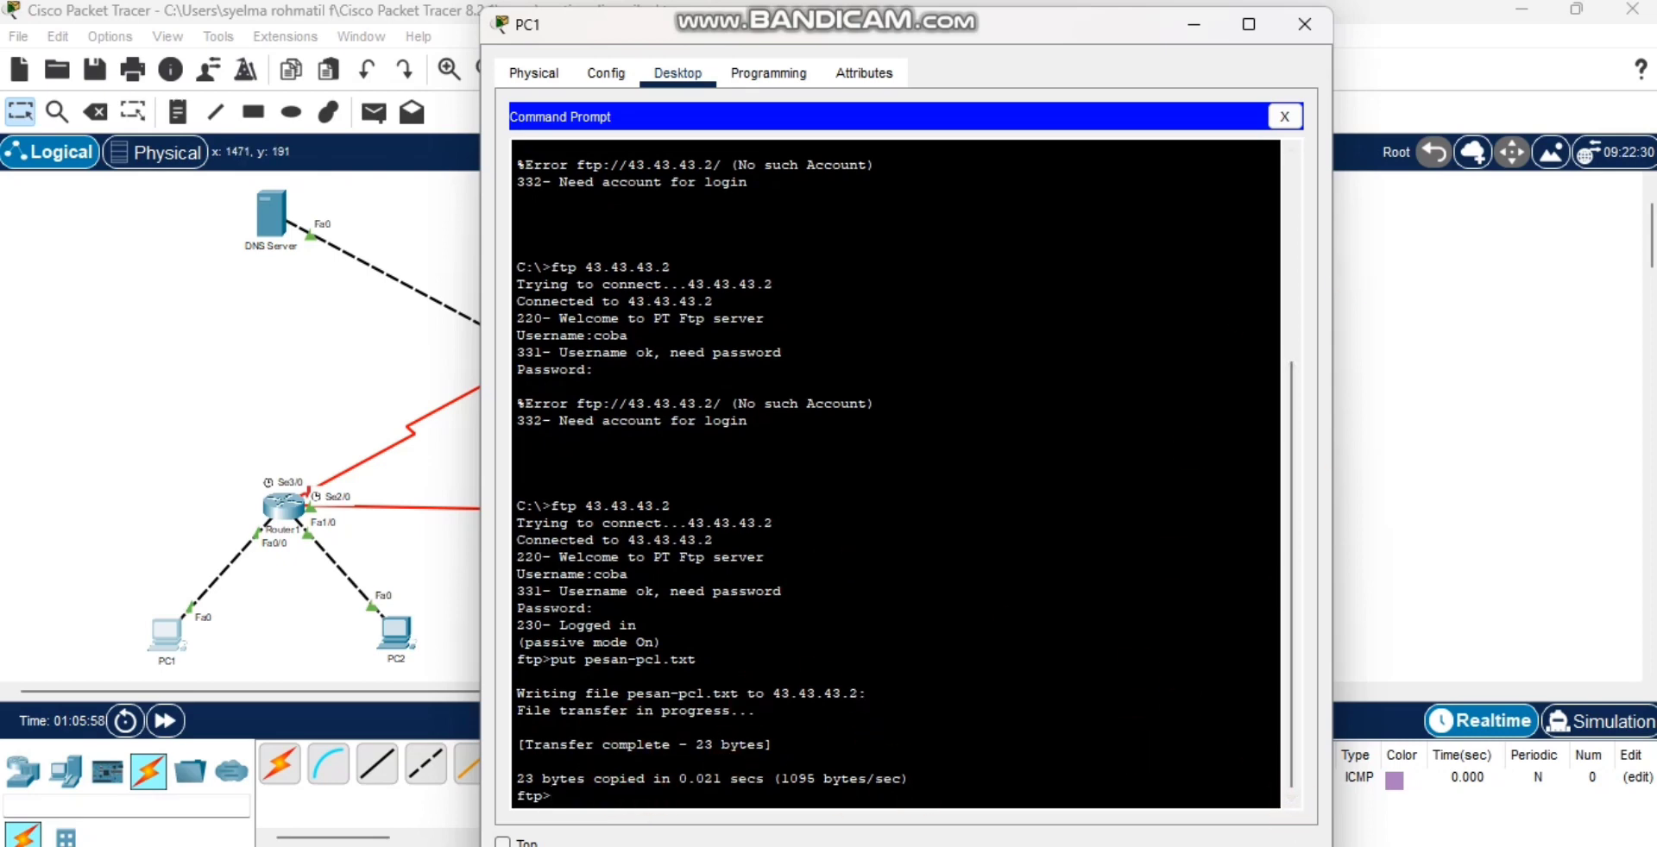
# Step: Return to the browser article and read the instruction on verifying the upload in the FTP session
pyautogui.hotkey('alt', 'Tab')
pyautogui.scroll(-2, 858, 780)
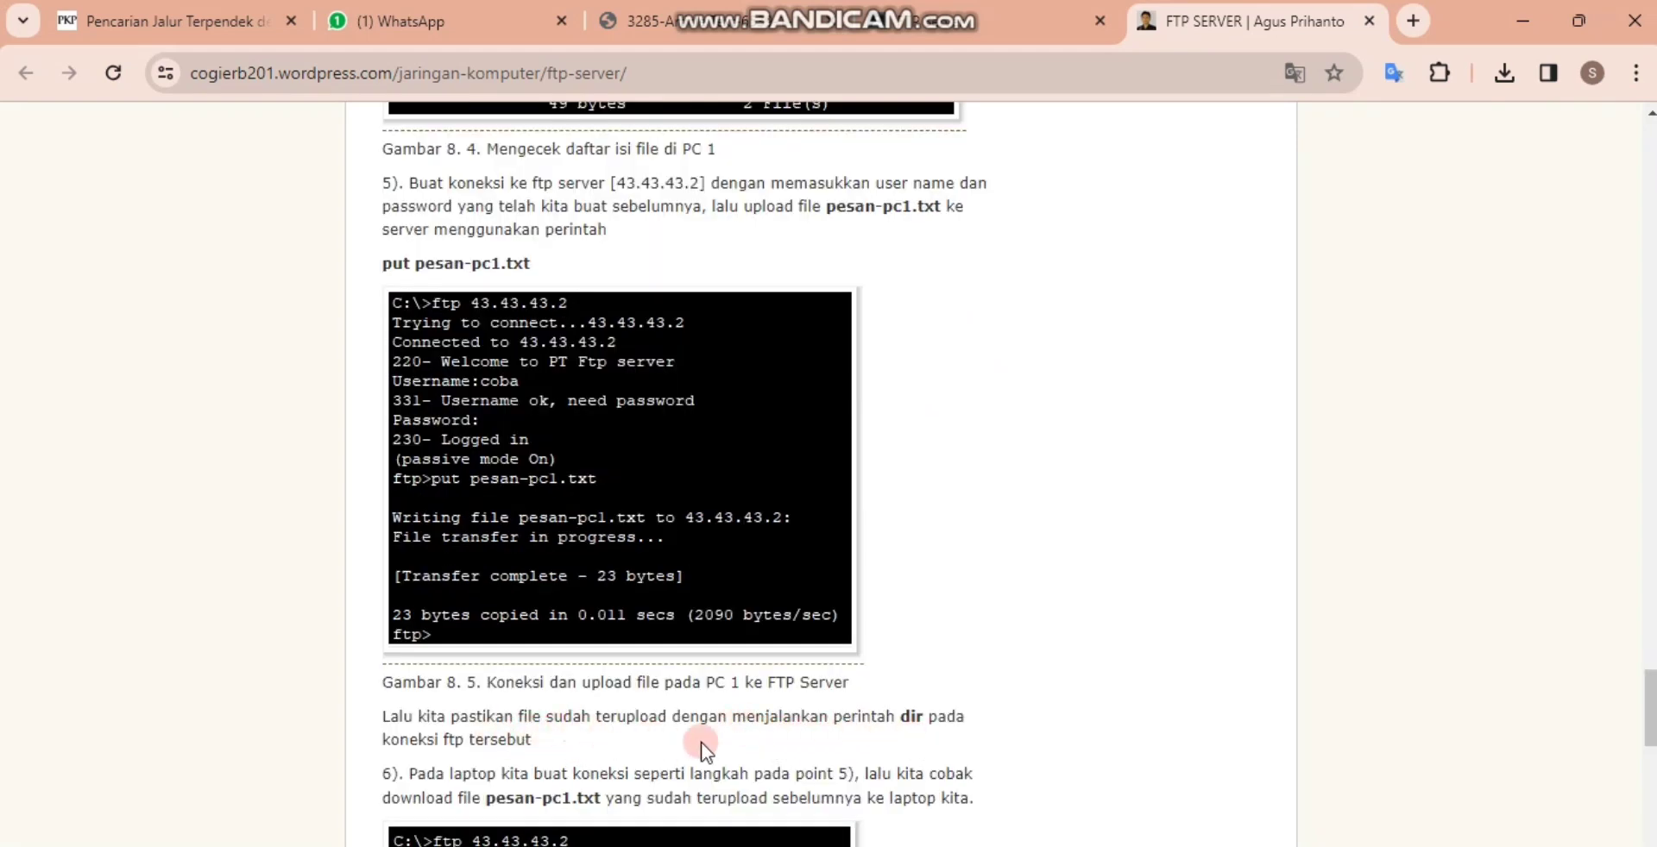
pyautogui.scroll(-2, 701, 740)
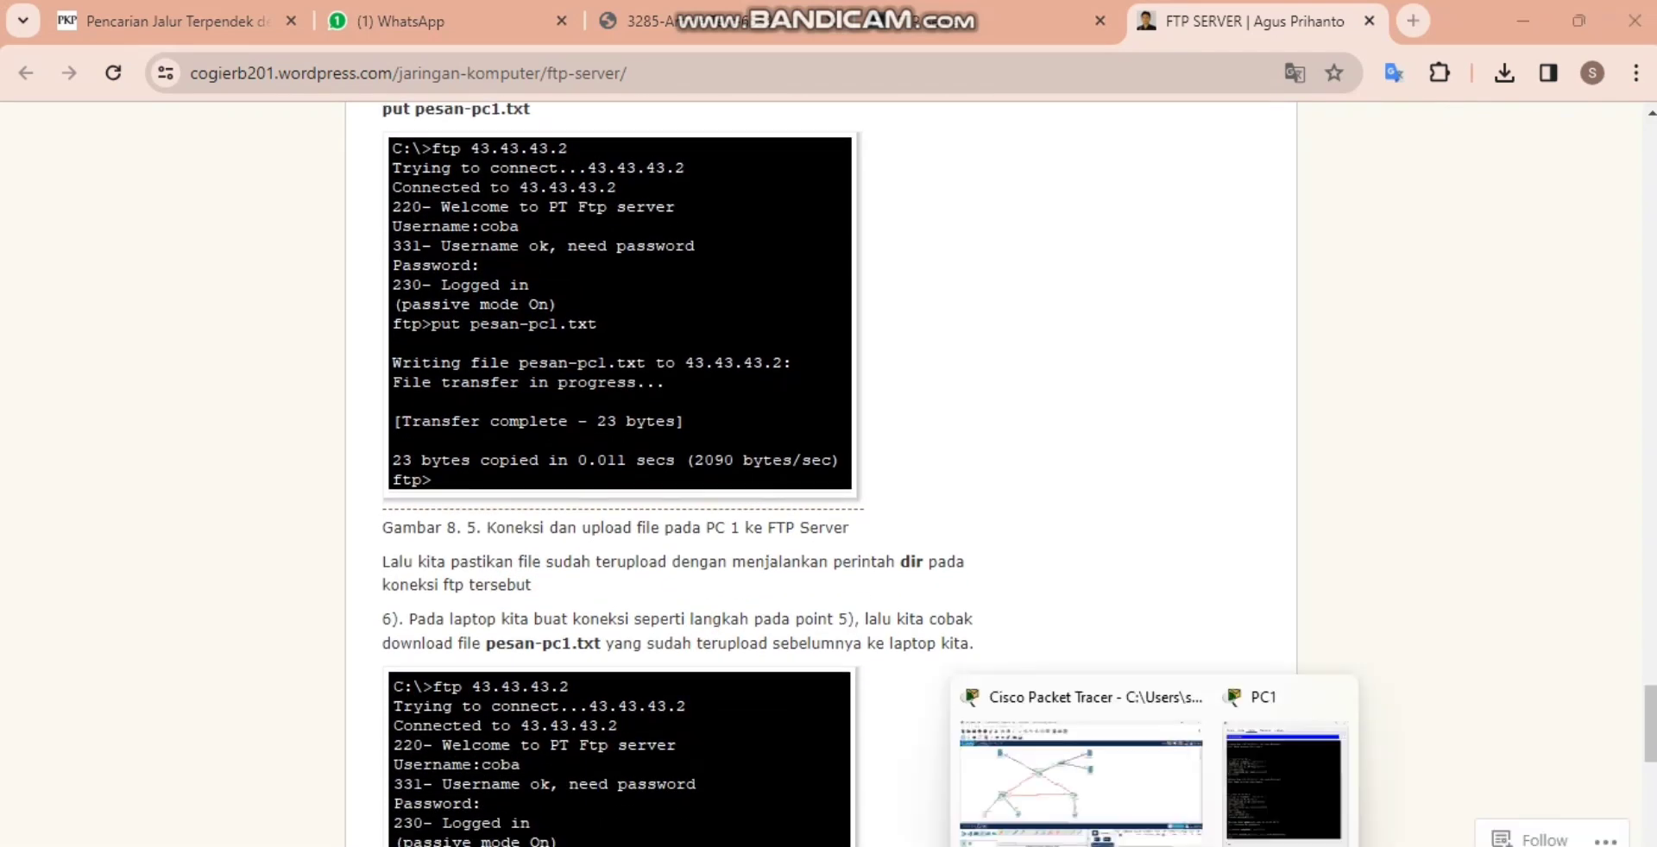
# Step: In Cisco Packet Tracer, list the FTP server's directory from PC1's ftp session with the dir command
pyautogui.click(1099, 830)
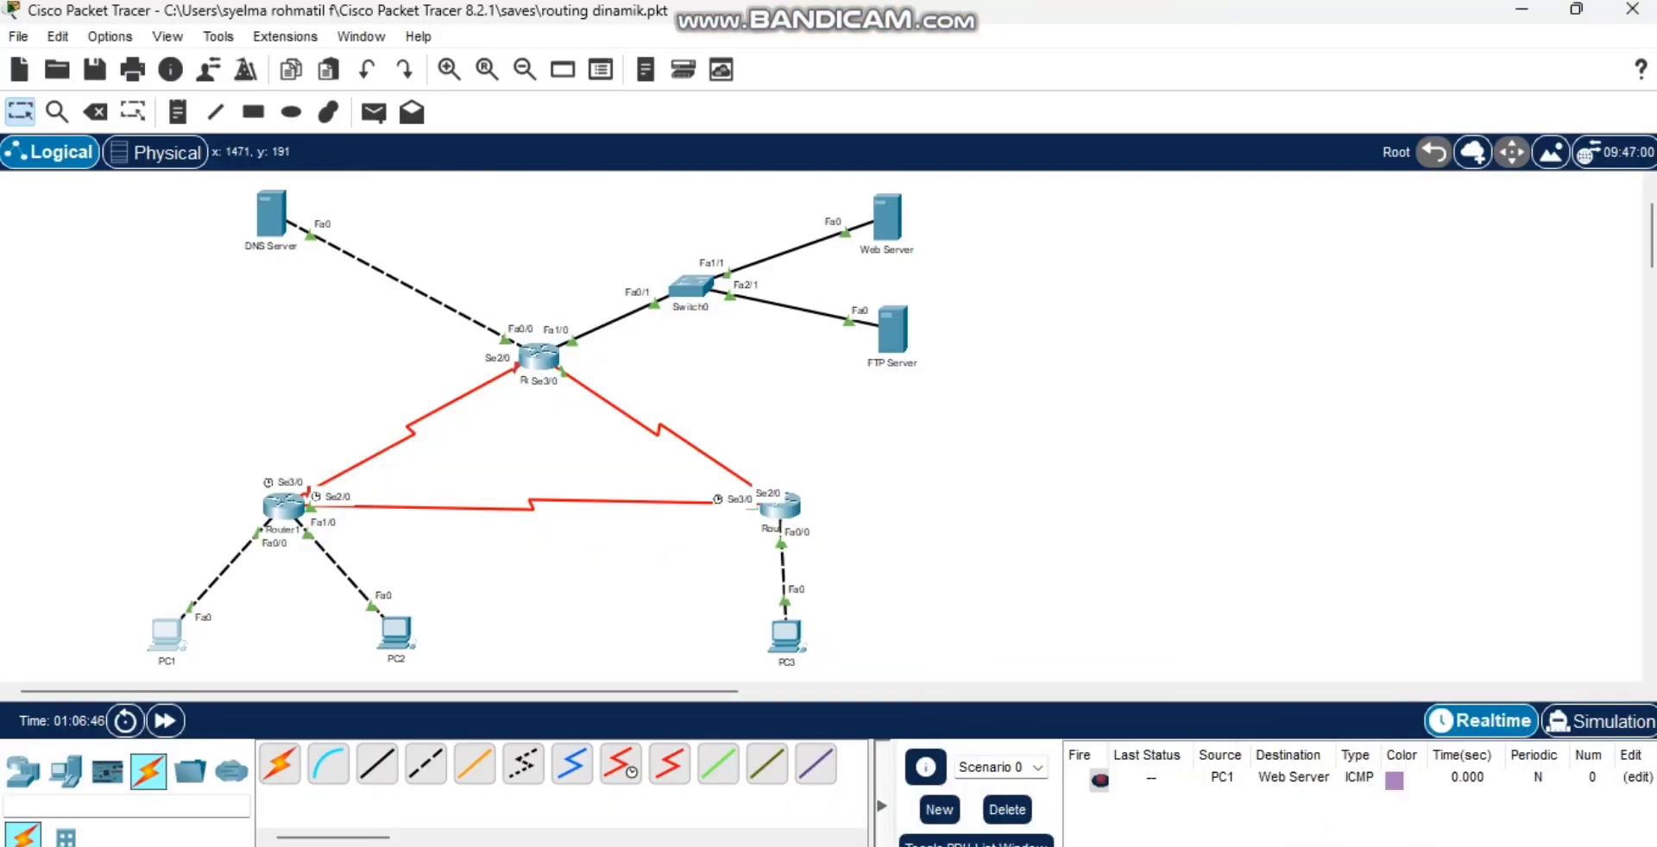
pyautogui.moveTo(1099, 842)
pyautogui.click(1256, 806)
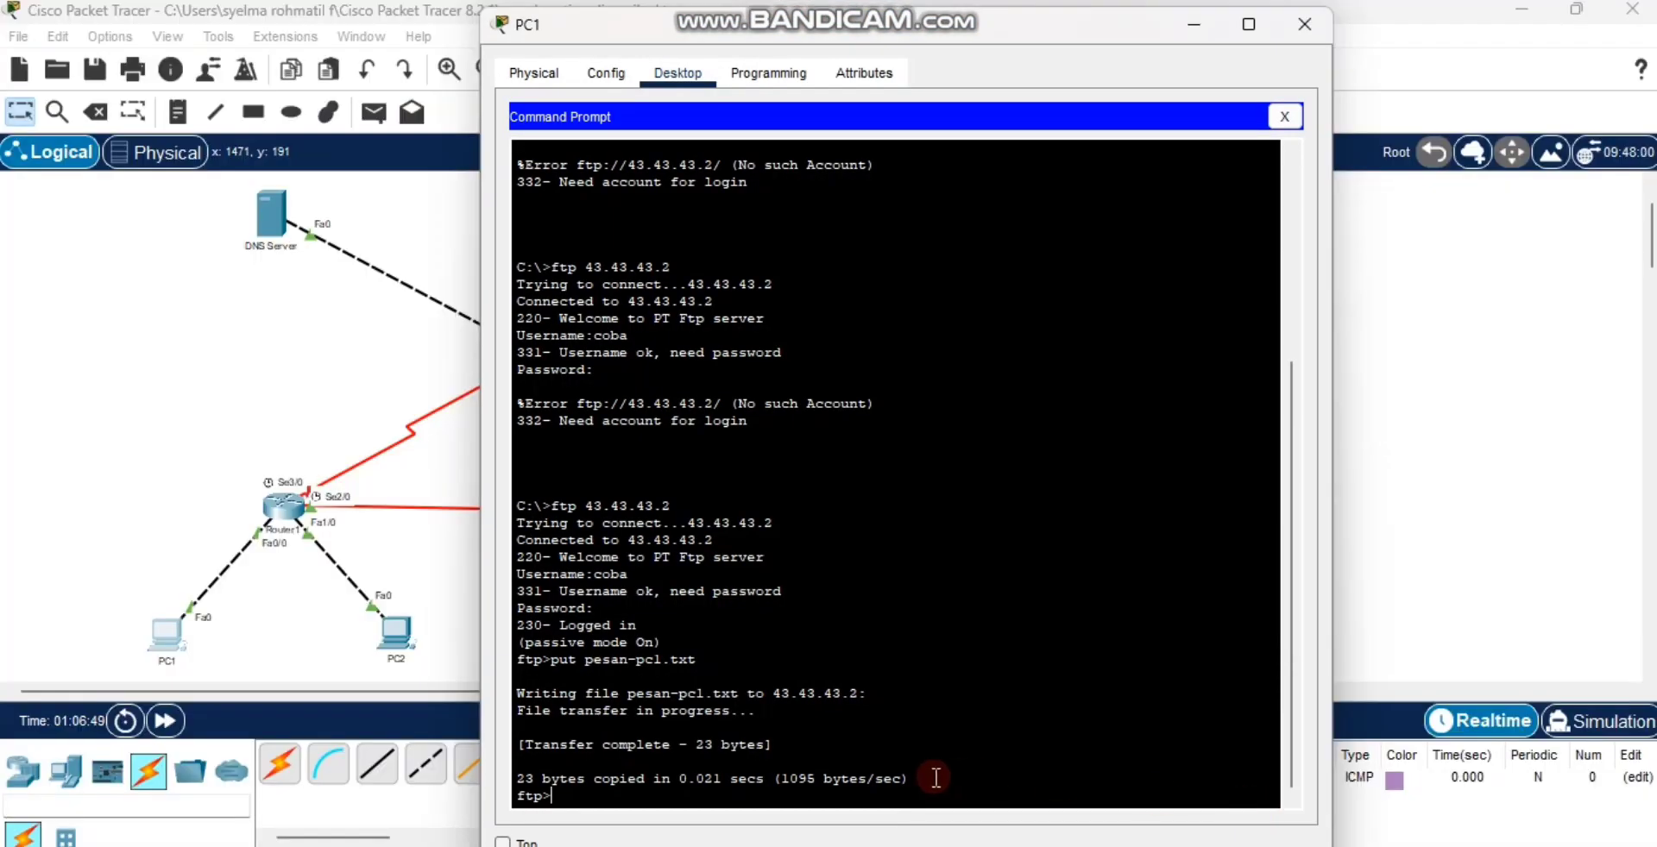
pyautogui.write('dir')
pyautogui.press('Return')
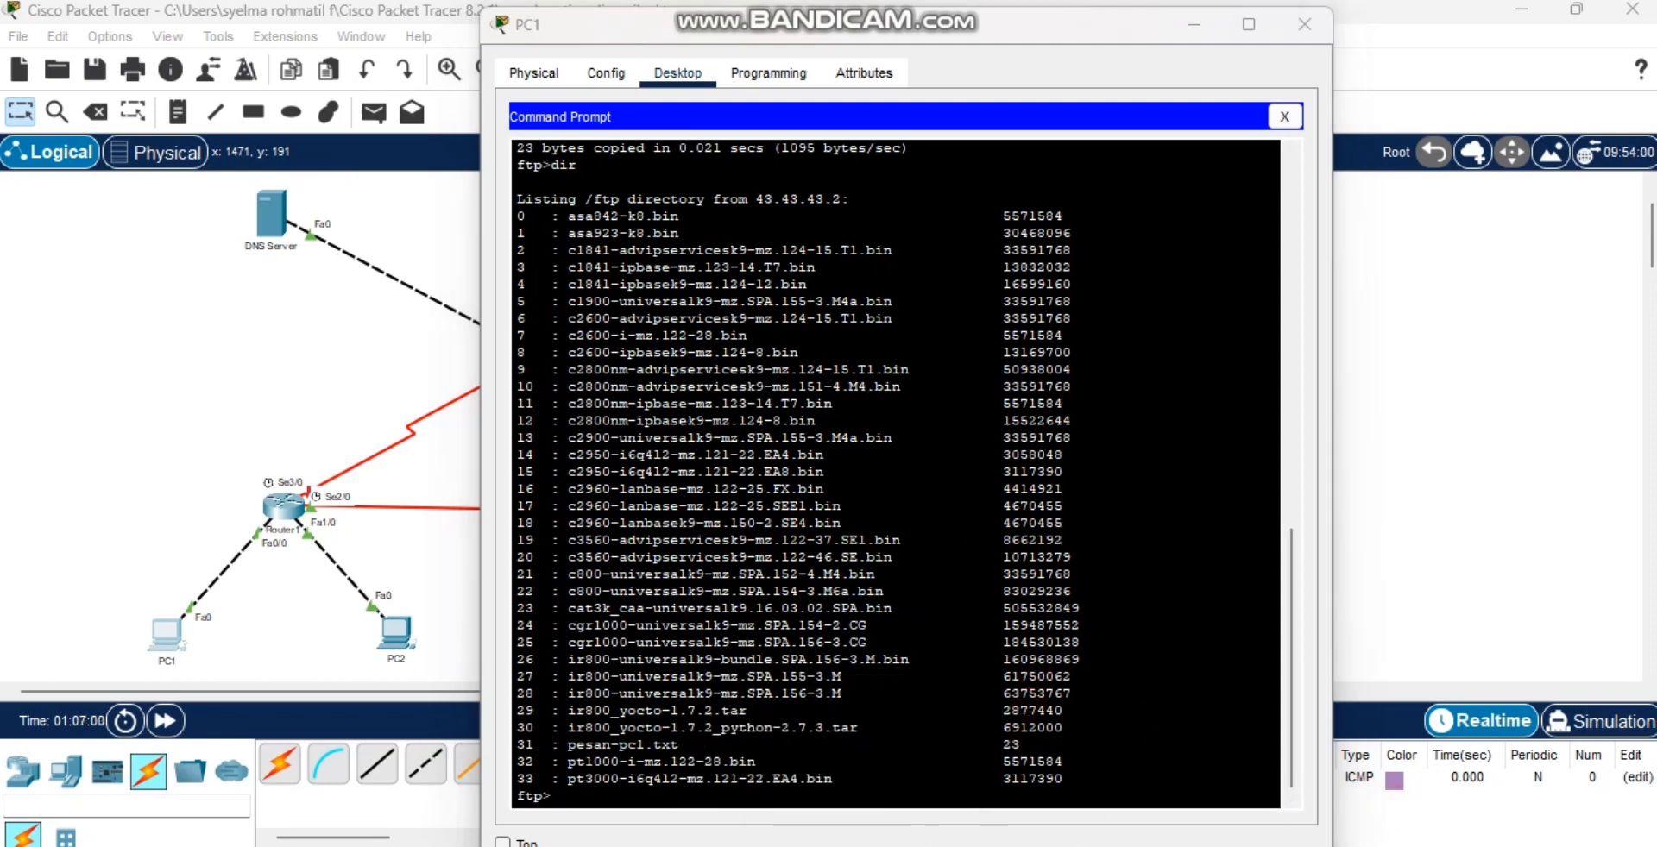
# Step: Return to the browser article and read step 6 on downloading pesan-pc1.txt from the server to another computer
pyautogui.hotkey('alt', 'Tab')
pyautogui.scroll(-1, 788, 759)
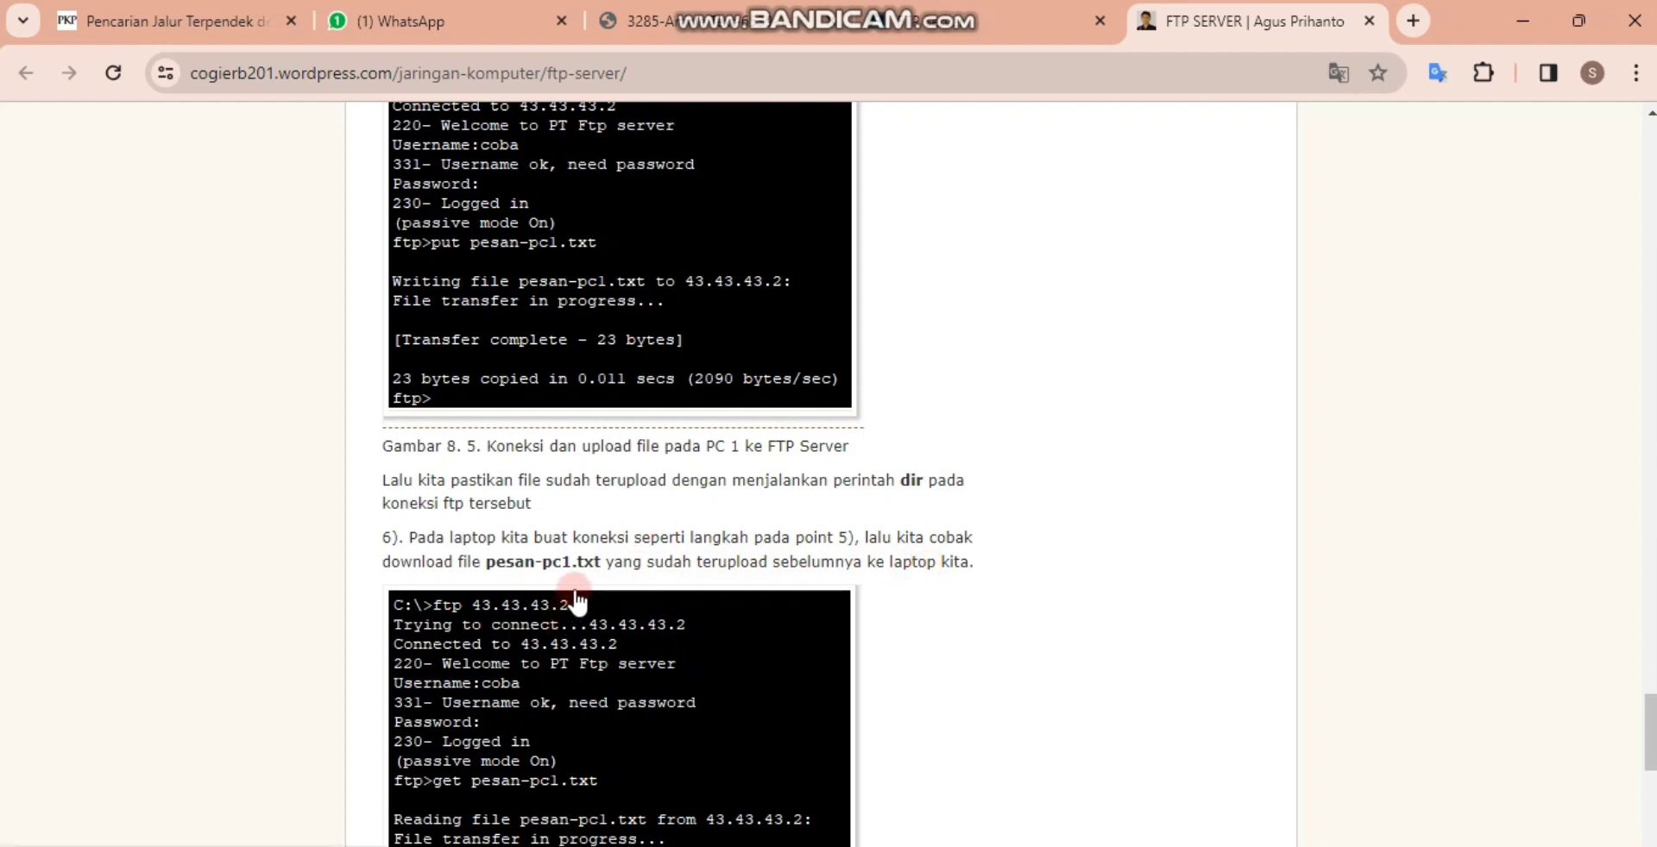
pyautogui.scroll(-2, 1049, 661)
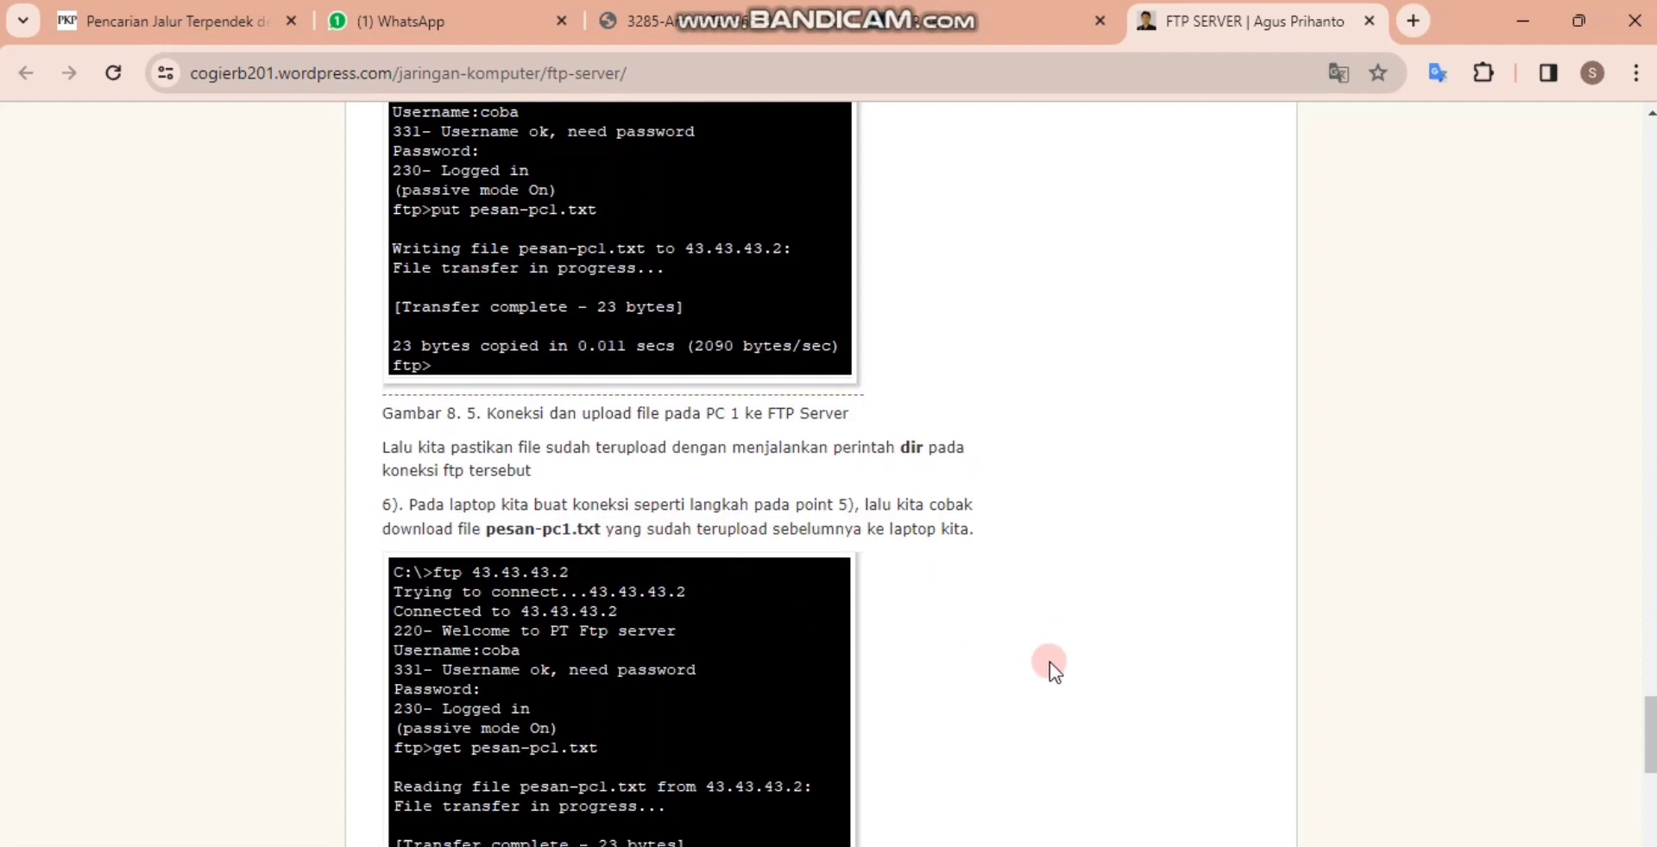
# Step: In Cisco Packet Tracer, close PC1's window and open PC3's Command Prompt
pyautogui.click(1087, 760)
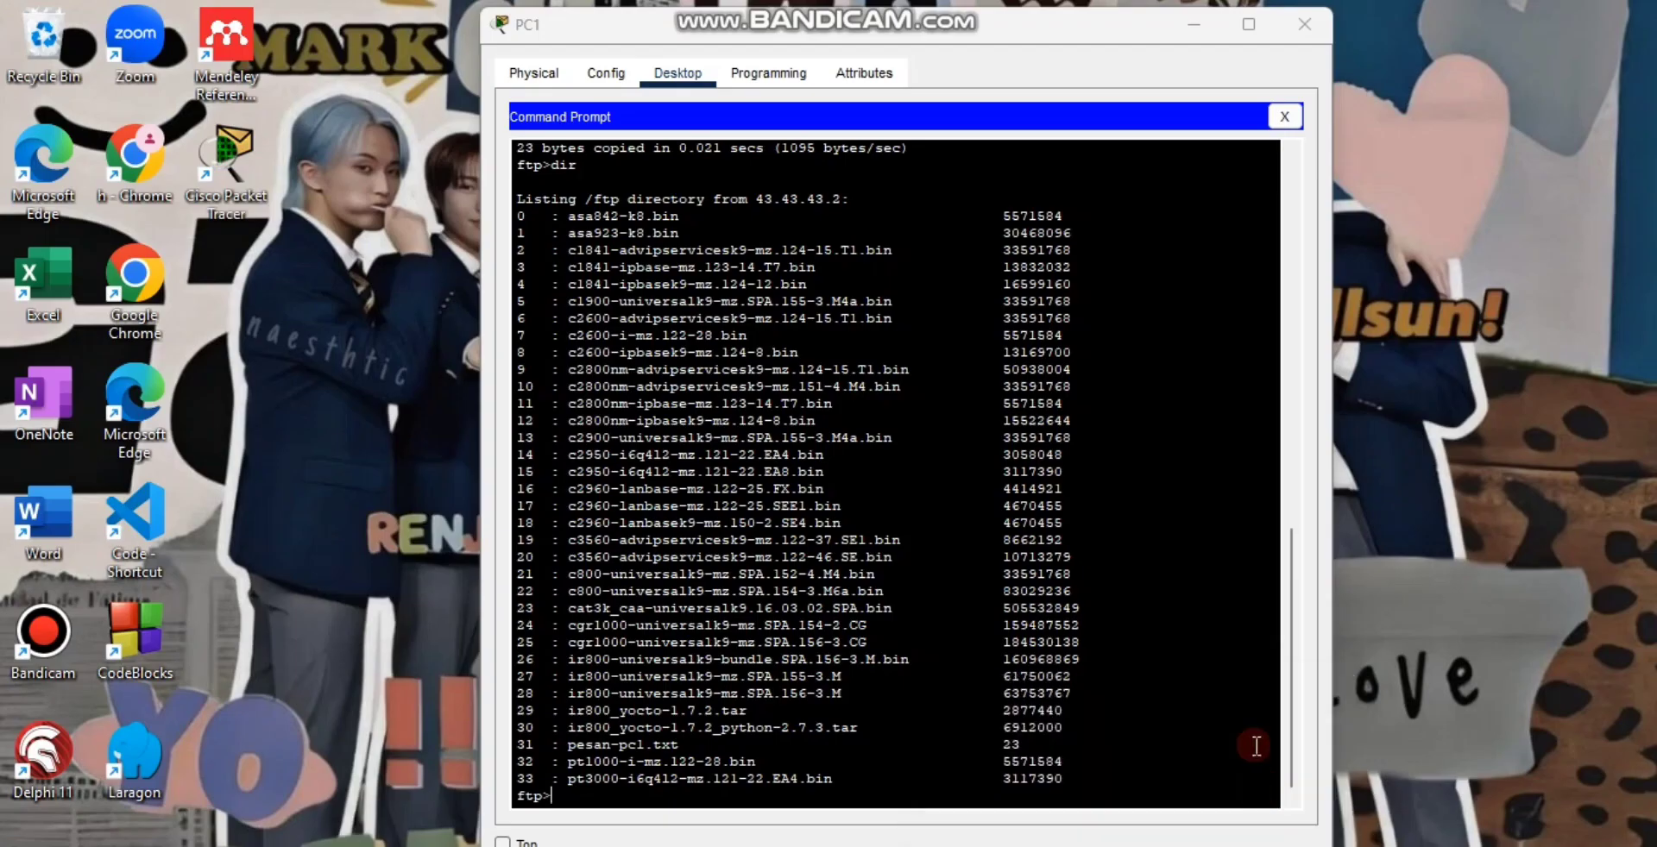
pyautogui.click(1261, 783)
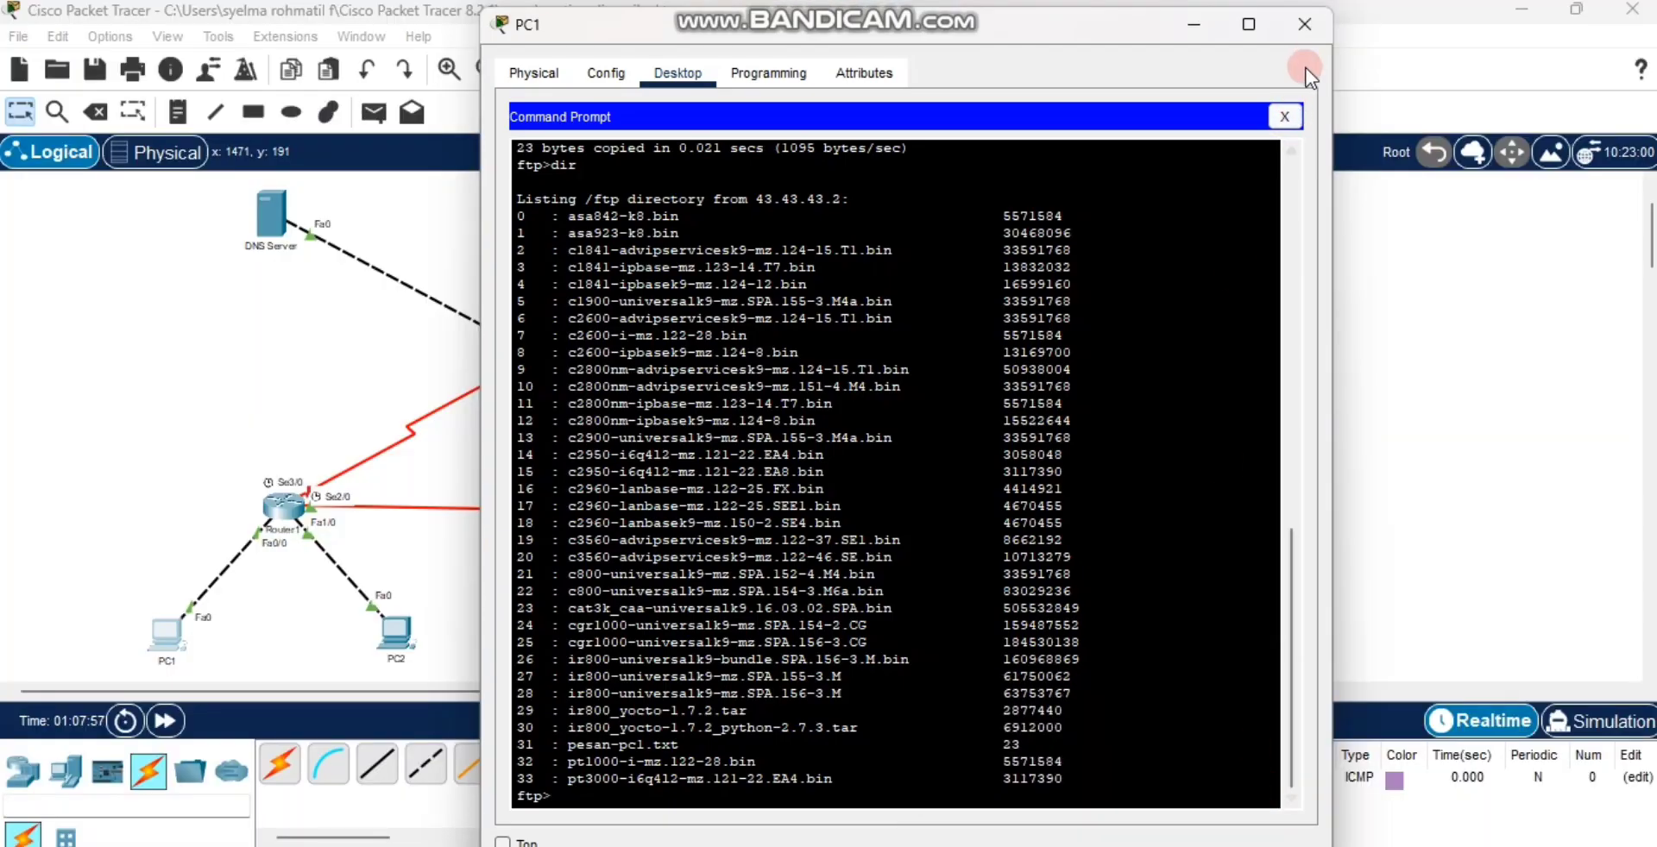
pyautogui.click(1305, 26)
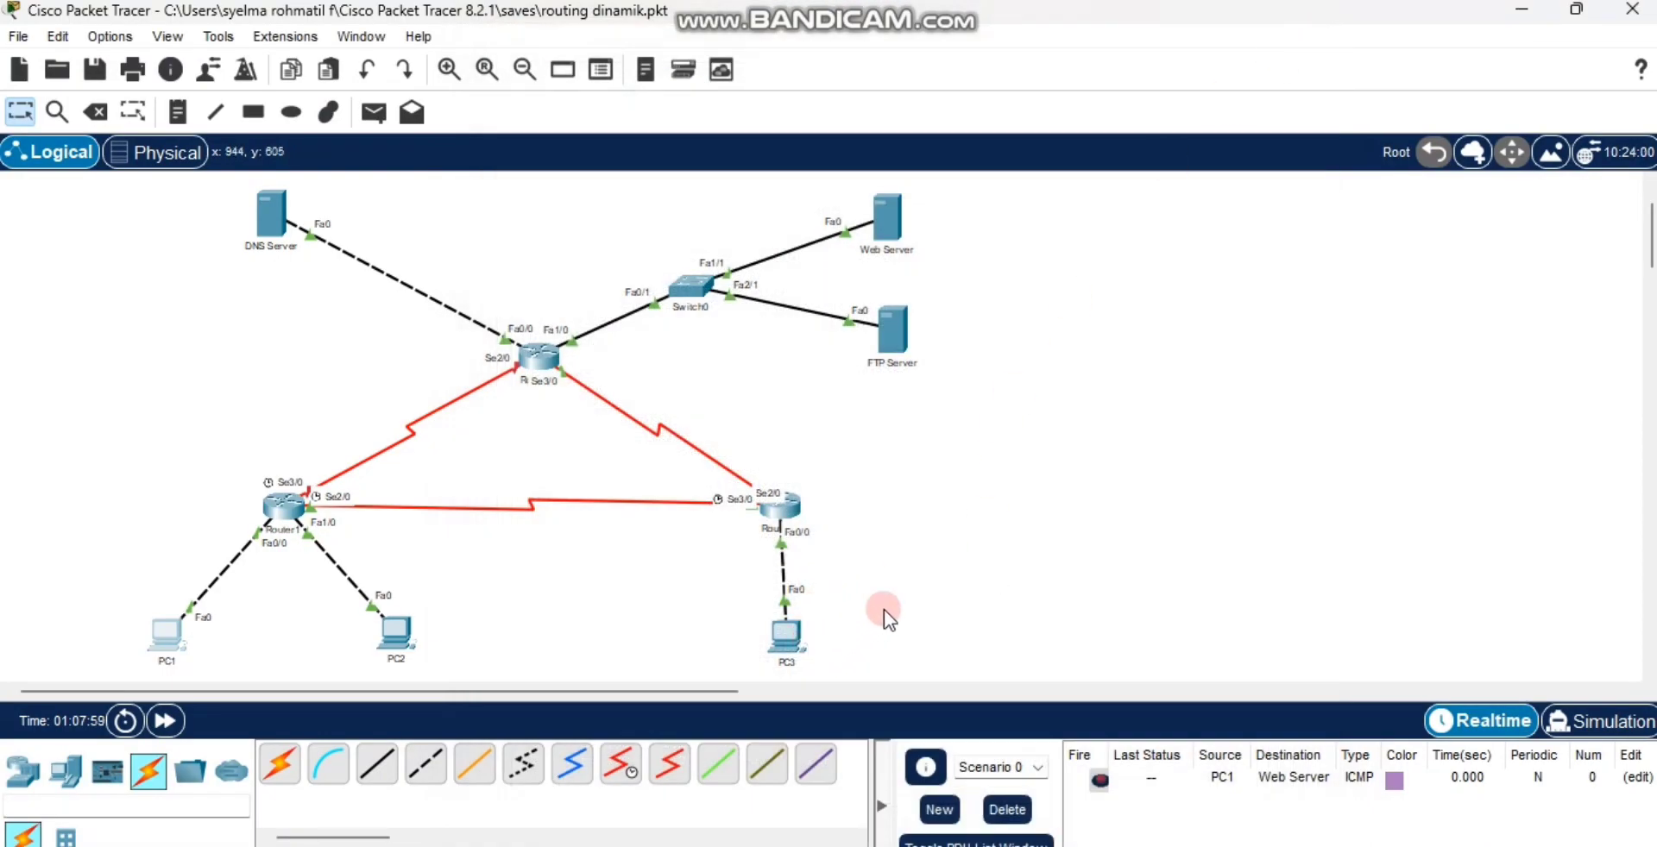
pyautogui.click(791, 638)
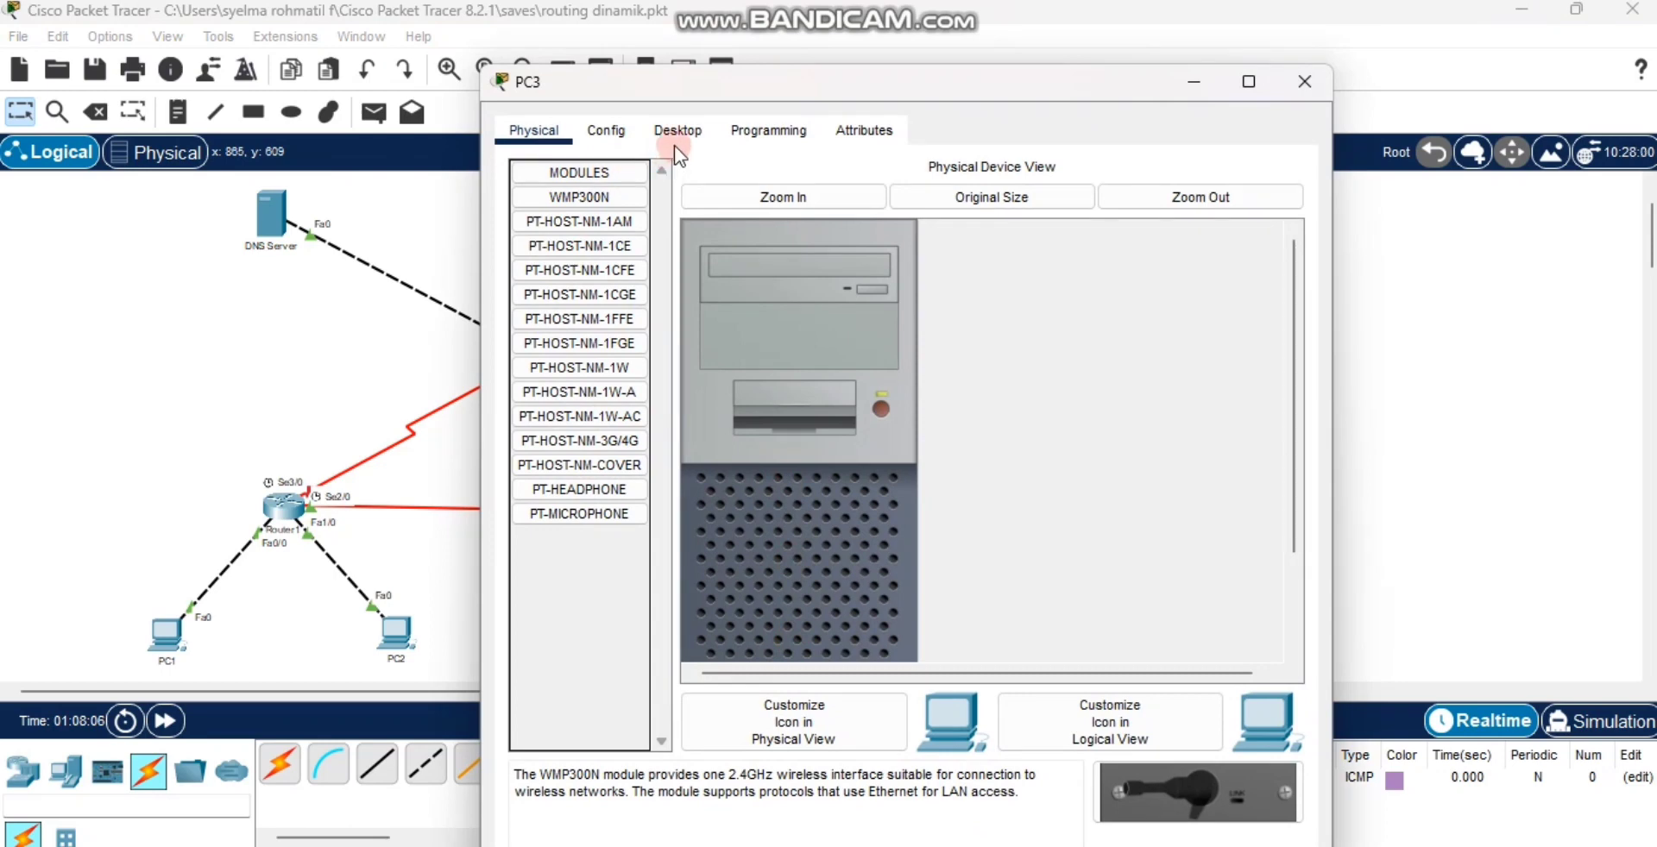
pyautogui.click(674, 138)
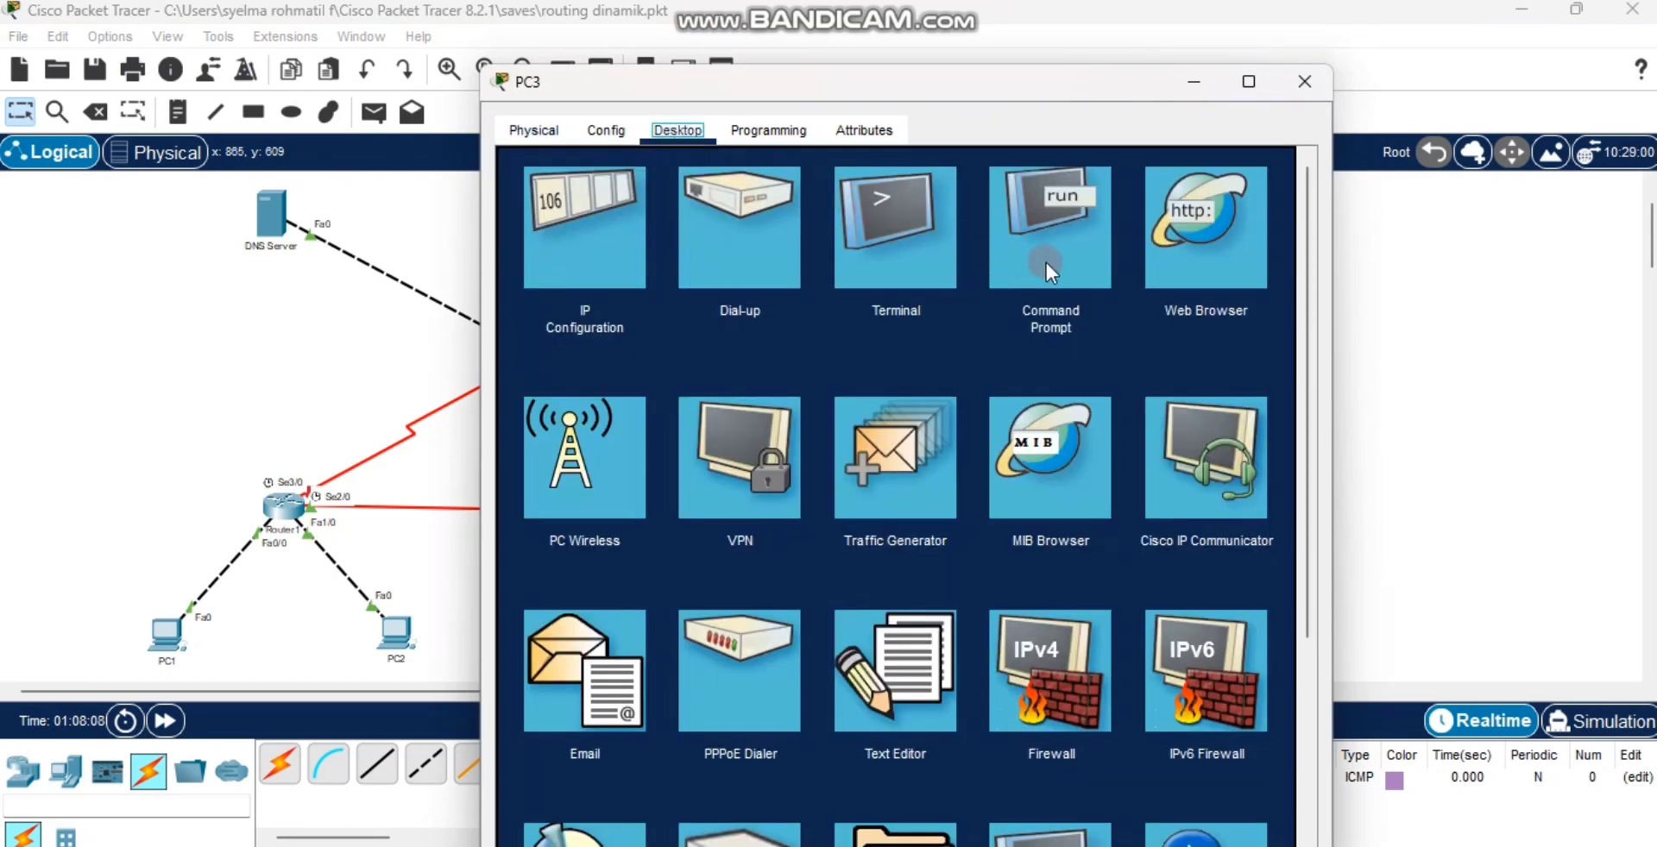
pyautogui.click(1045, 260)
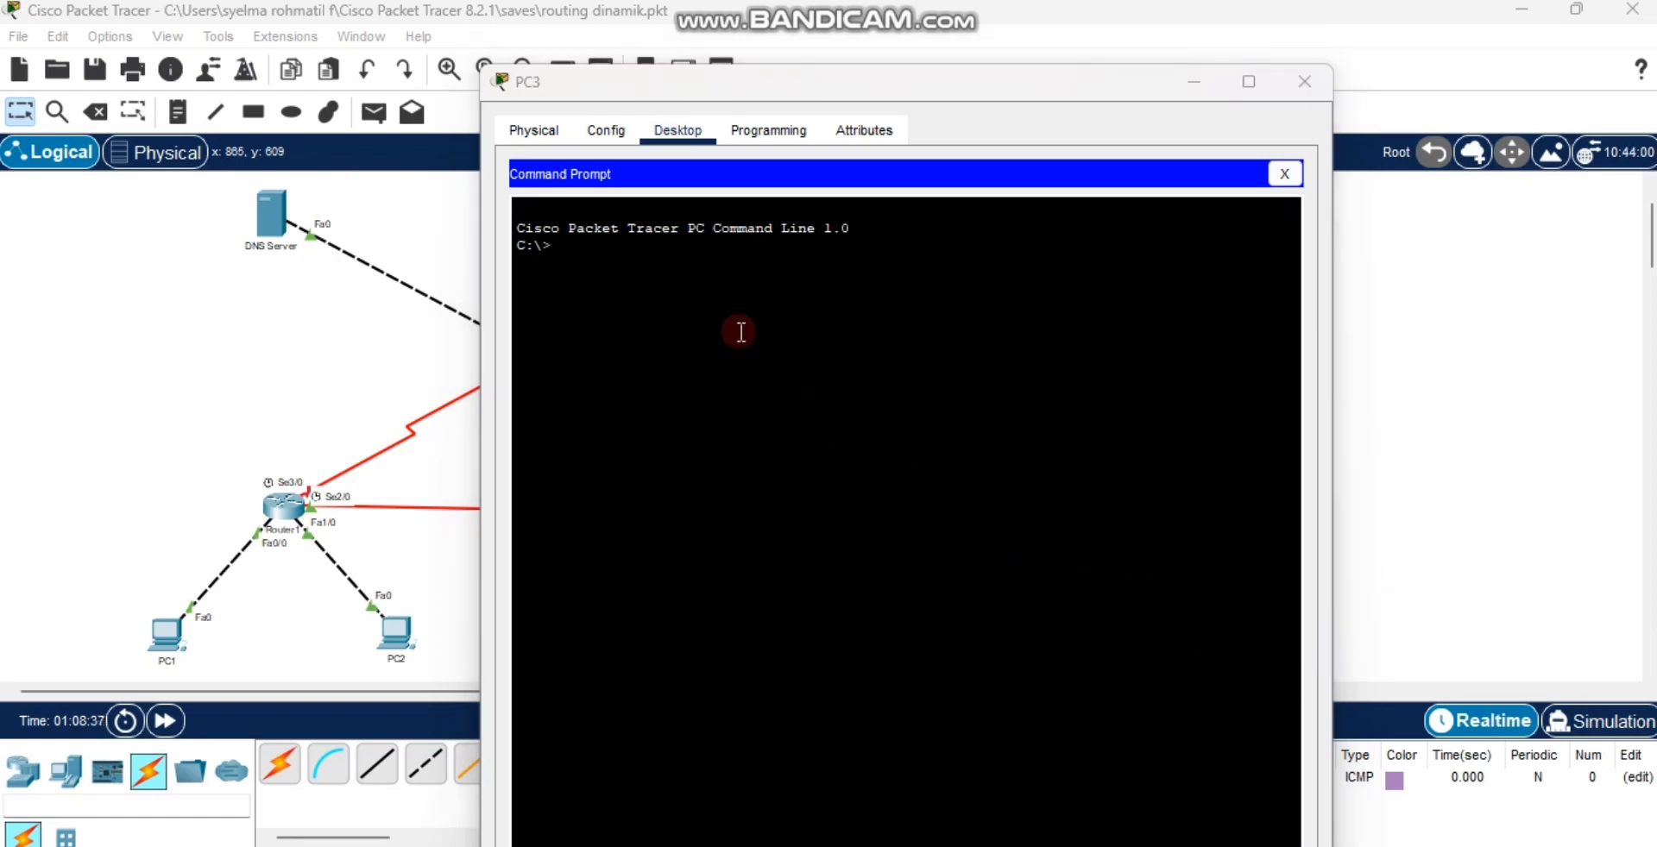
# Step: Connect PC3 to the FTP server at 43.43.43.2 with username coba and the account password
pyautogui.click(584, 256)
pyautogui.write('f')
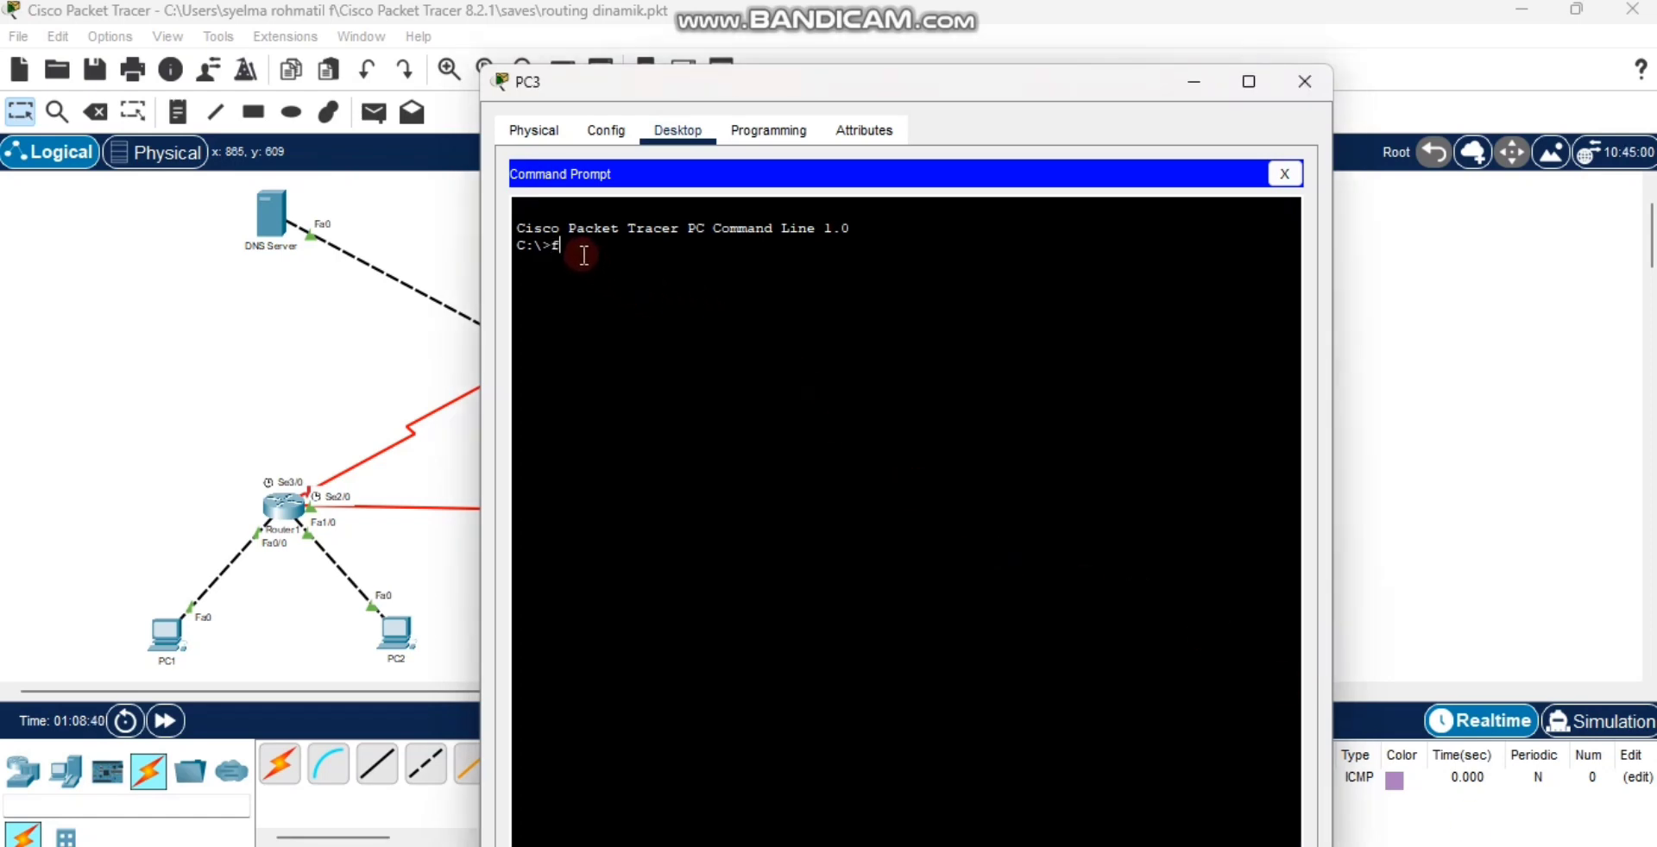
pyautogui.write('tp 43.43.43.2')
pyautogui.press('Return')
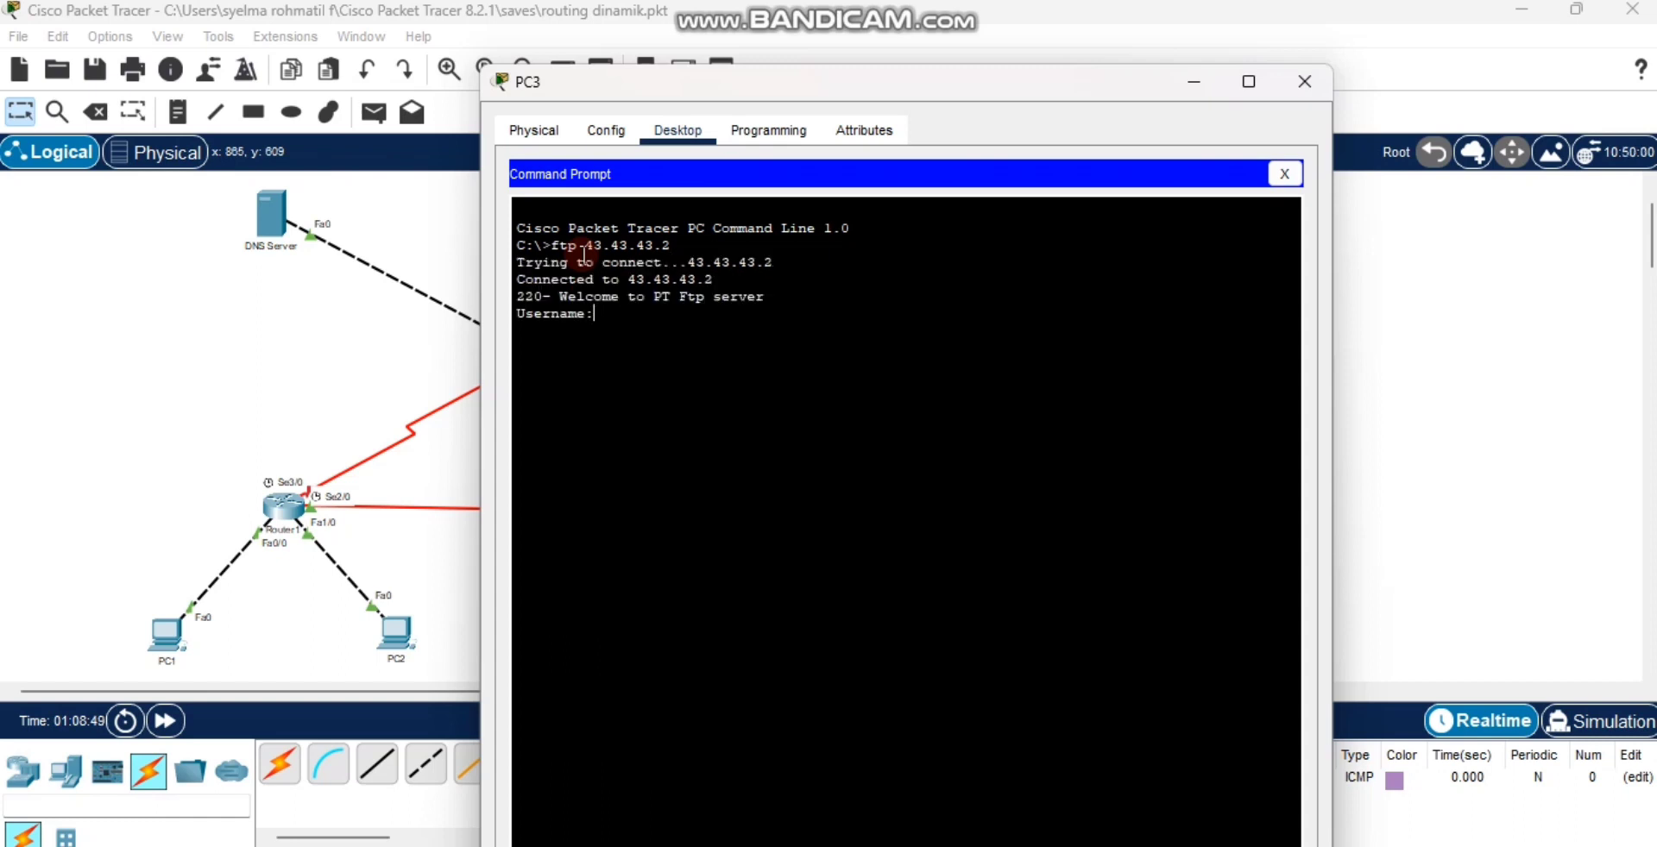
pyautogui.write('coba')
pyautogui.press('Return')
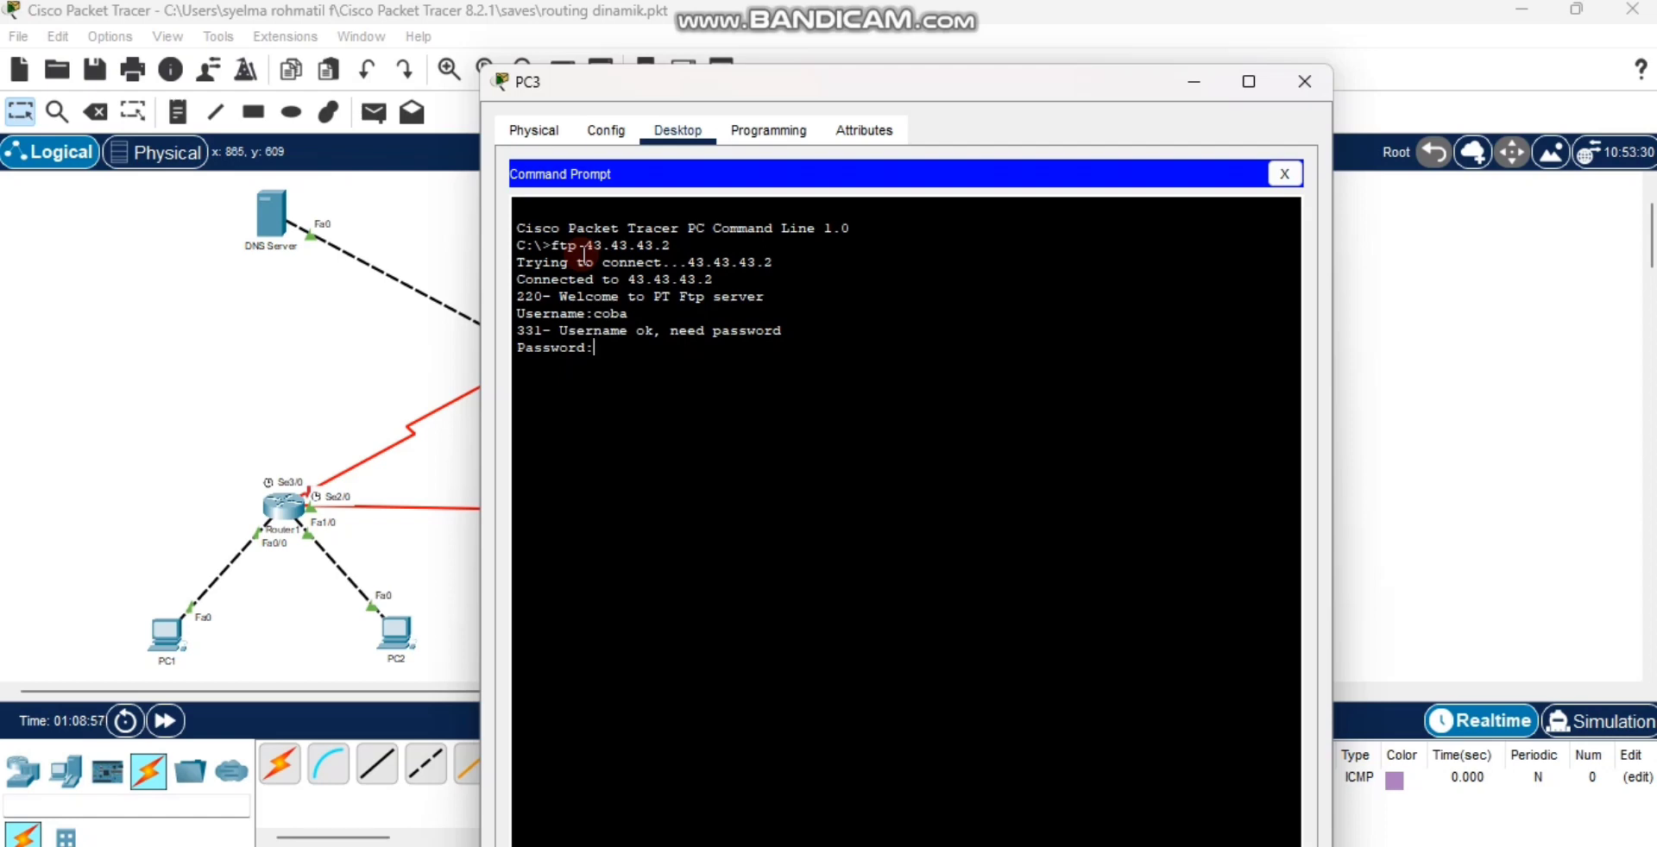
pyautogui.press('Return')
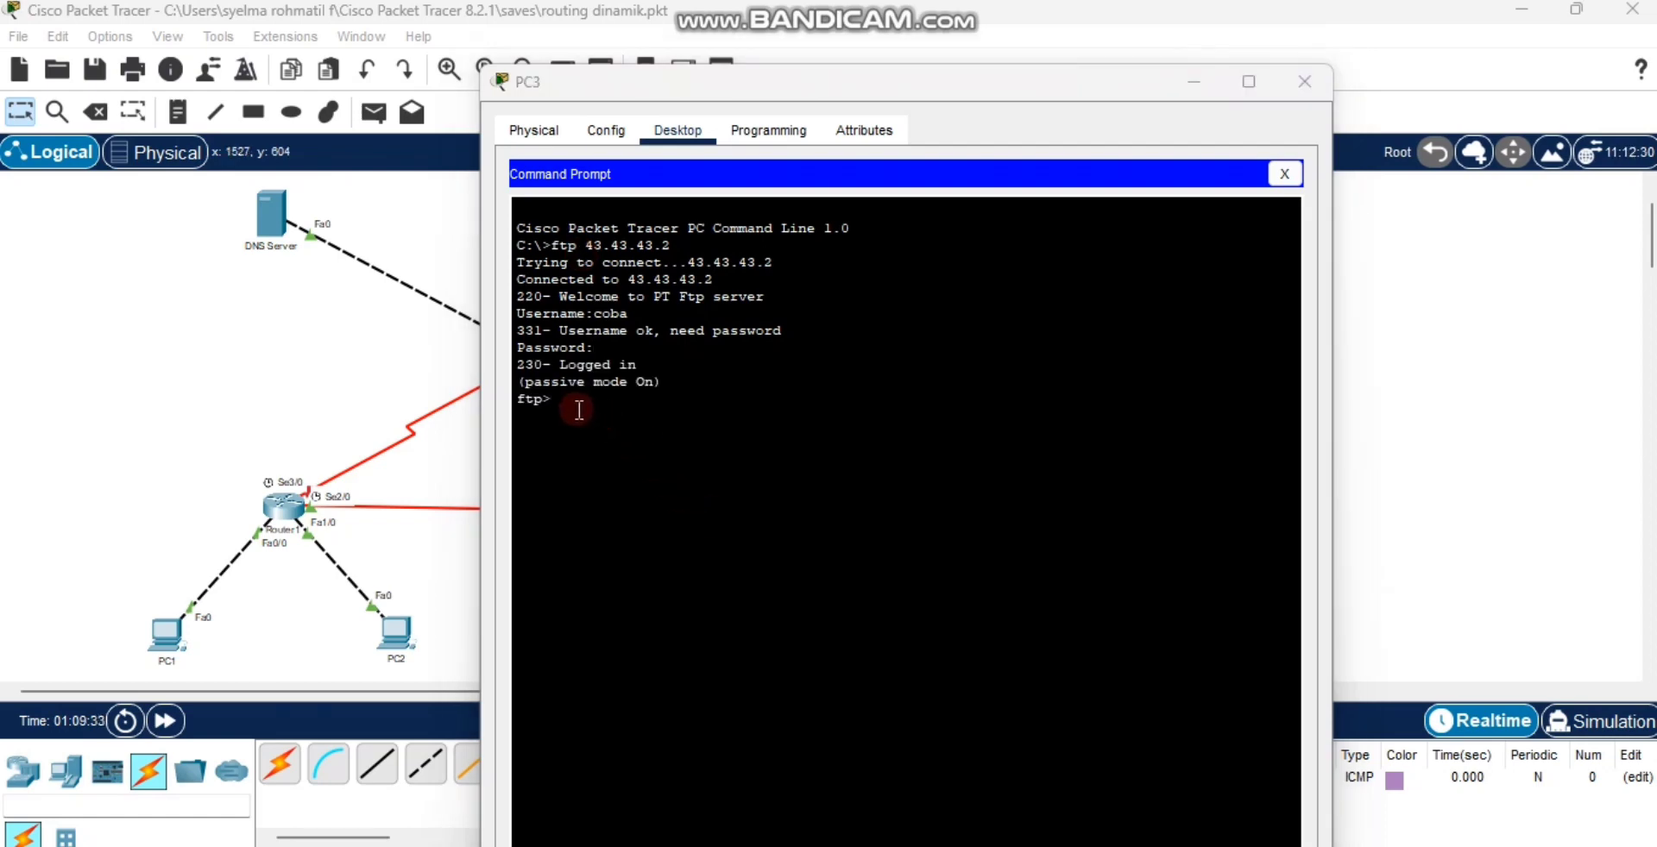
# Step: Download pesan-pc1.txt from the FTP server to PC3 with the get command
pyautogui.click(579, 410)
pyautogui.write('get')
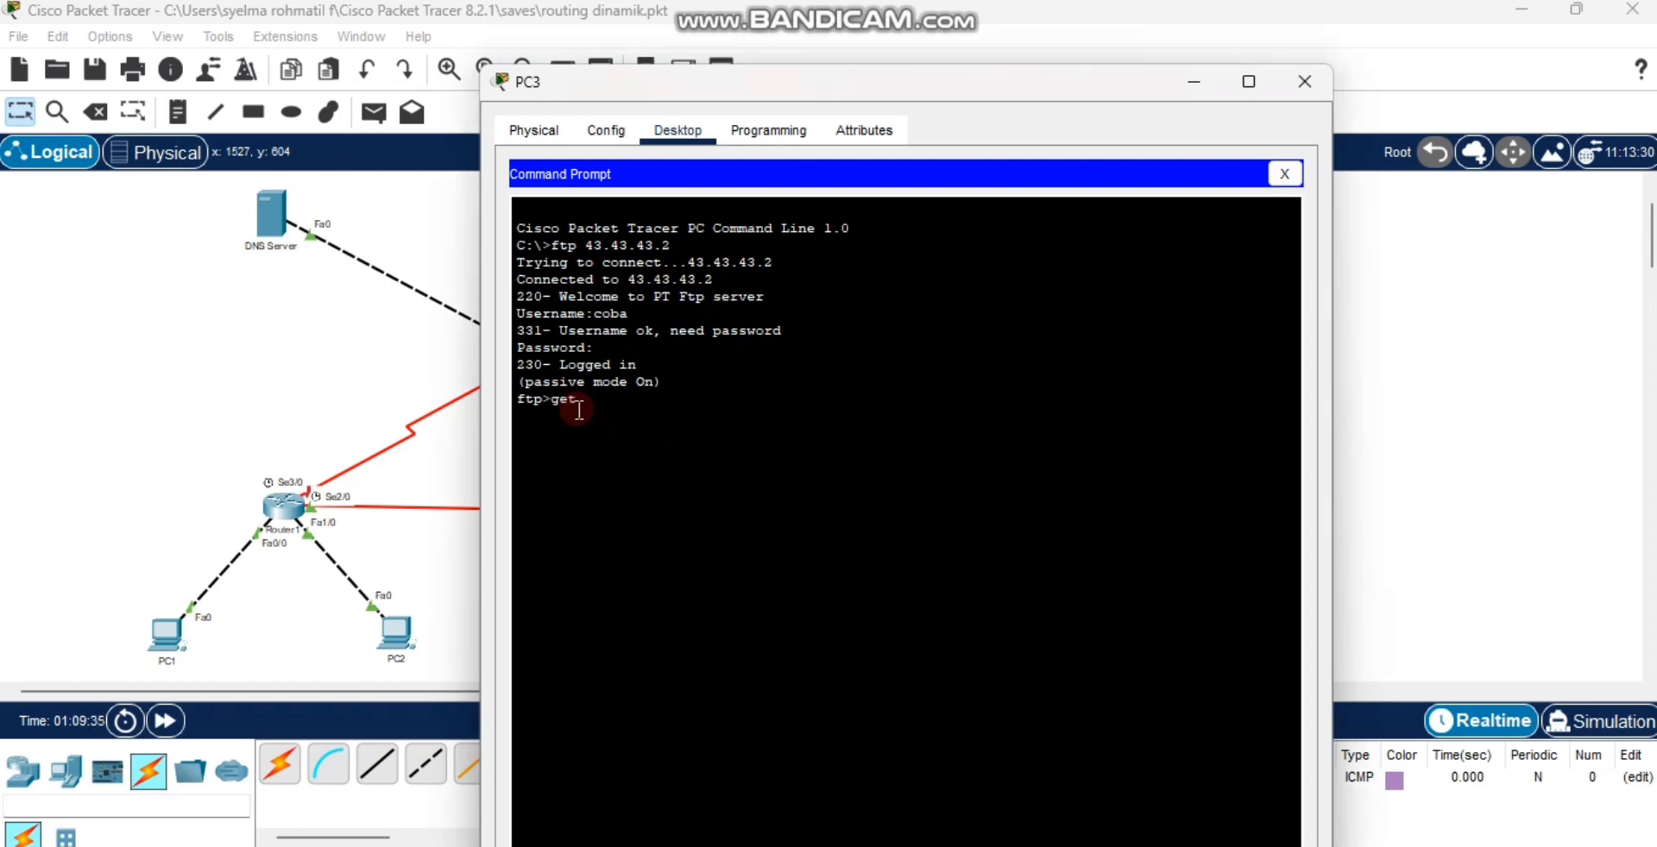
pyautogui.write(' pesa')
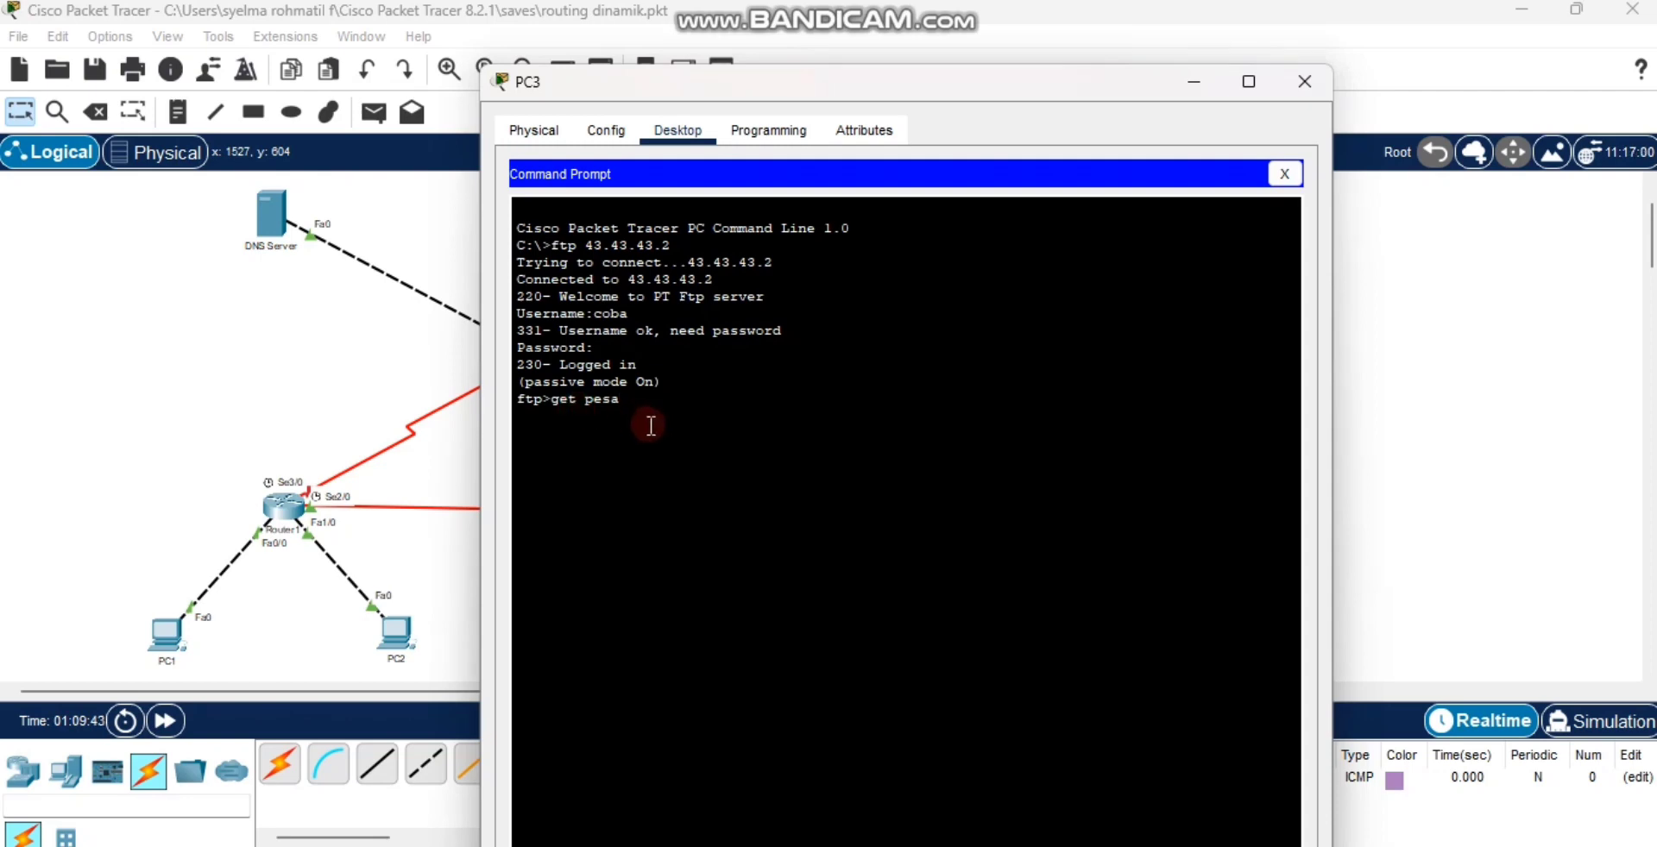
pyautogui.write('n-p')
pyautogui.write('c1.t')
pyautogui.write('xt')
pyautogui.press('Return')
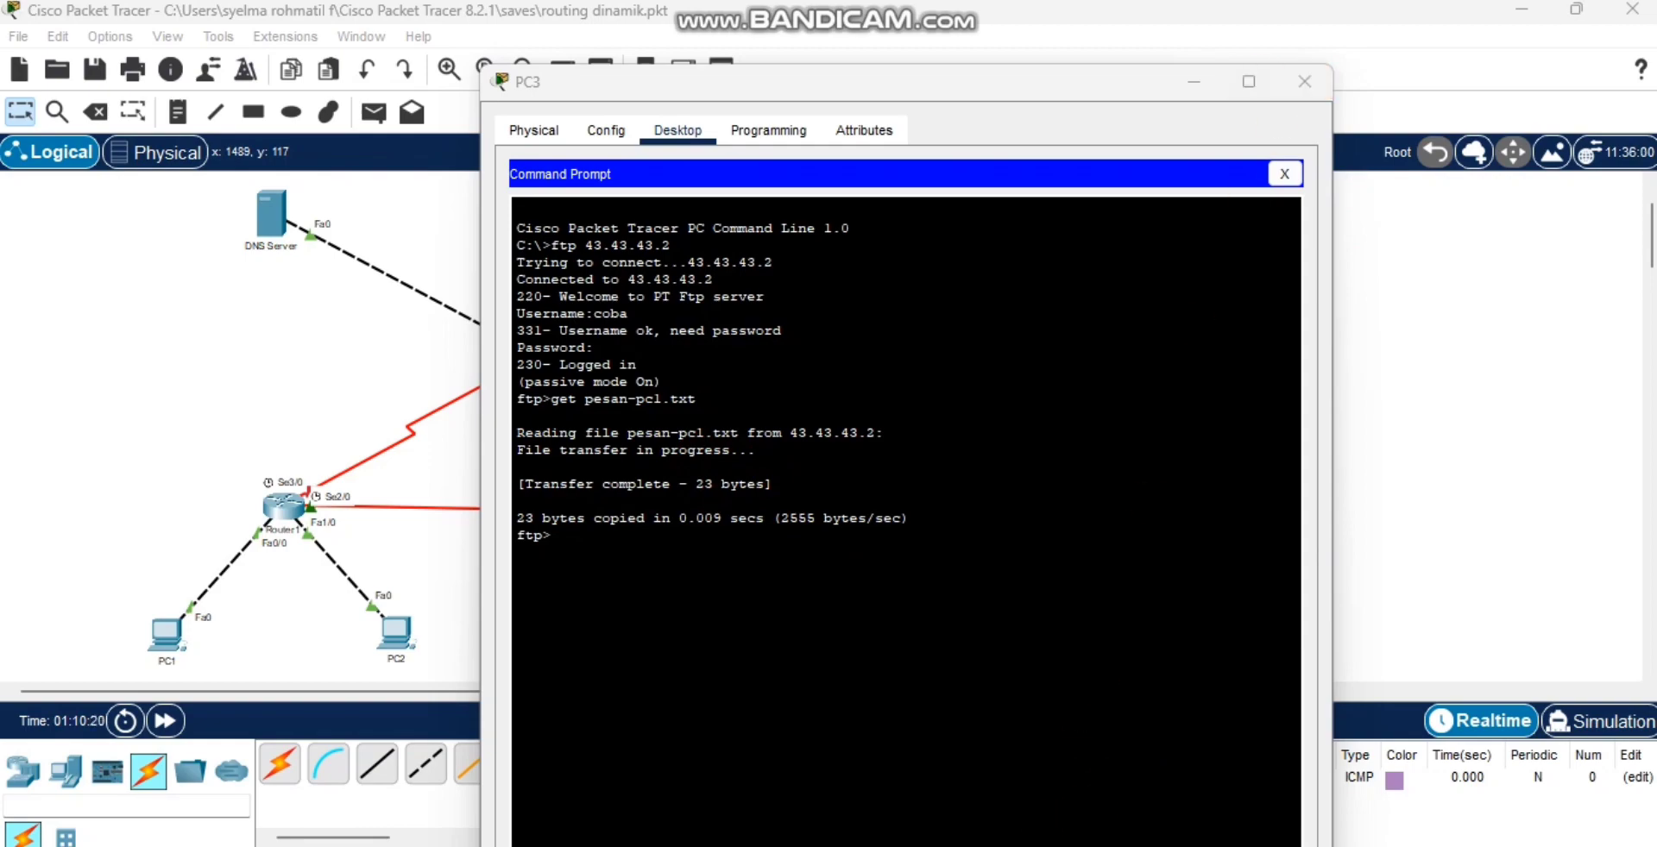
# Step: Read on in the browser article, return to Cisco Packet Tracer and close PC3's window
pyautogui.hotkey('alt', 'Tab')
pyautogui.scroll(-3, 785, 720)
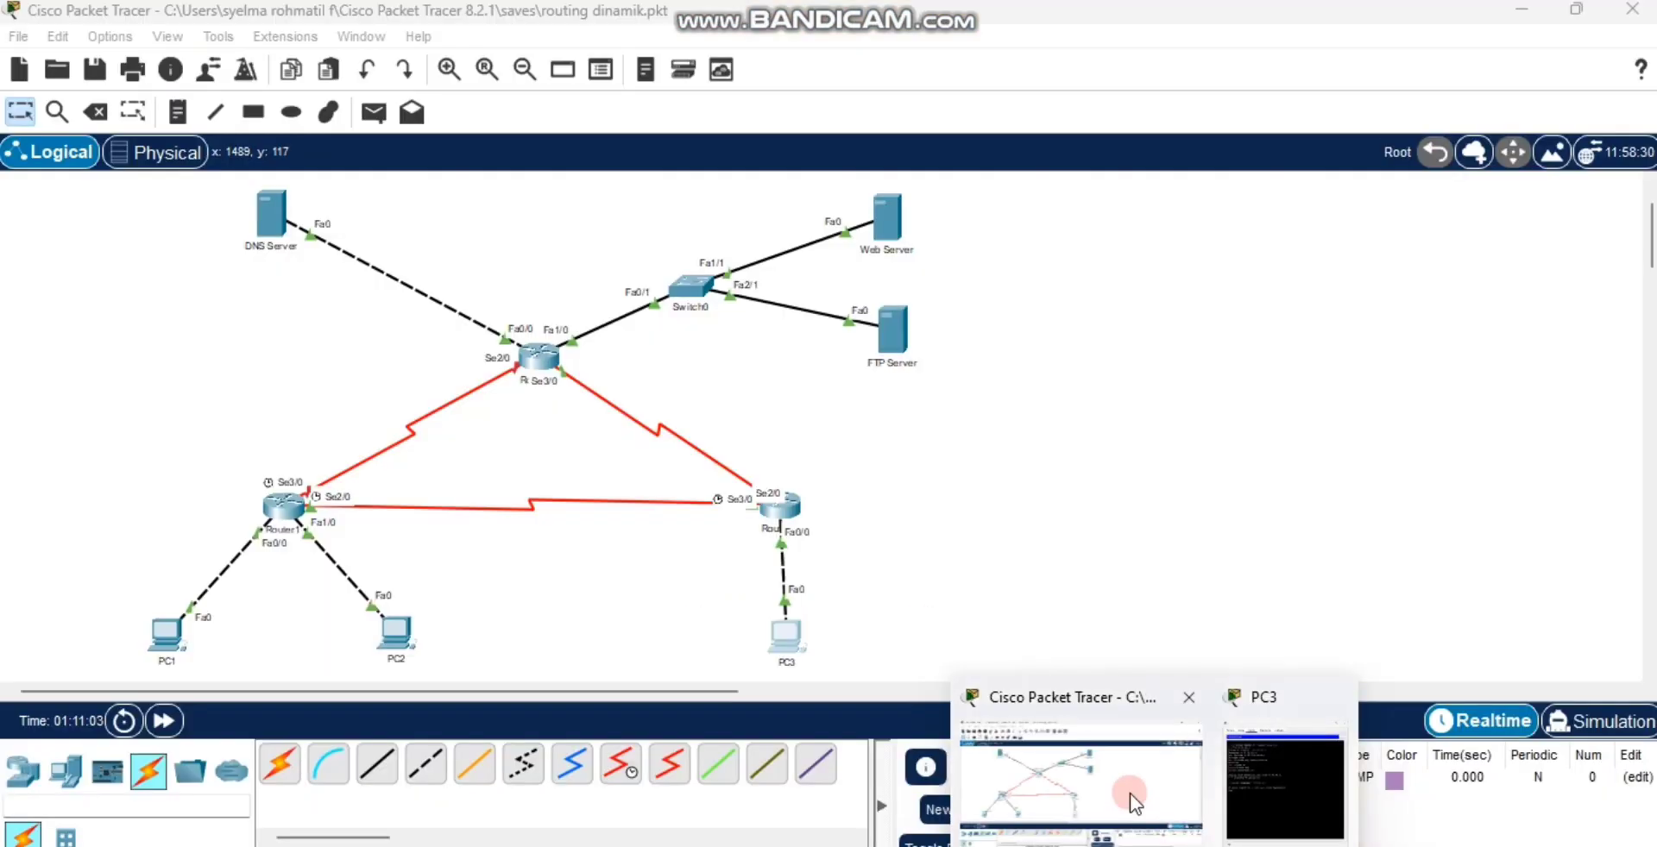
pyautogui.click(1130, 798)
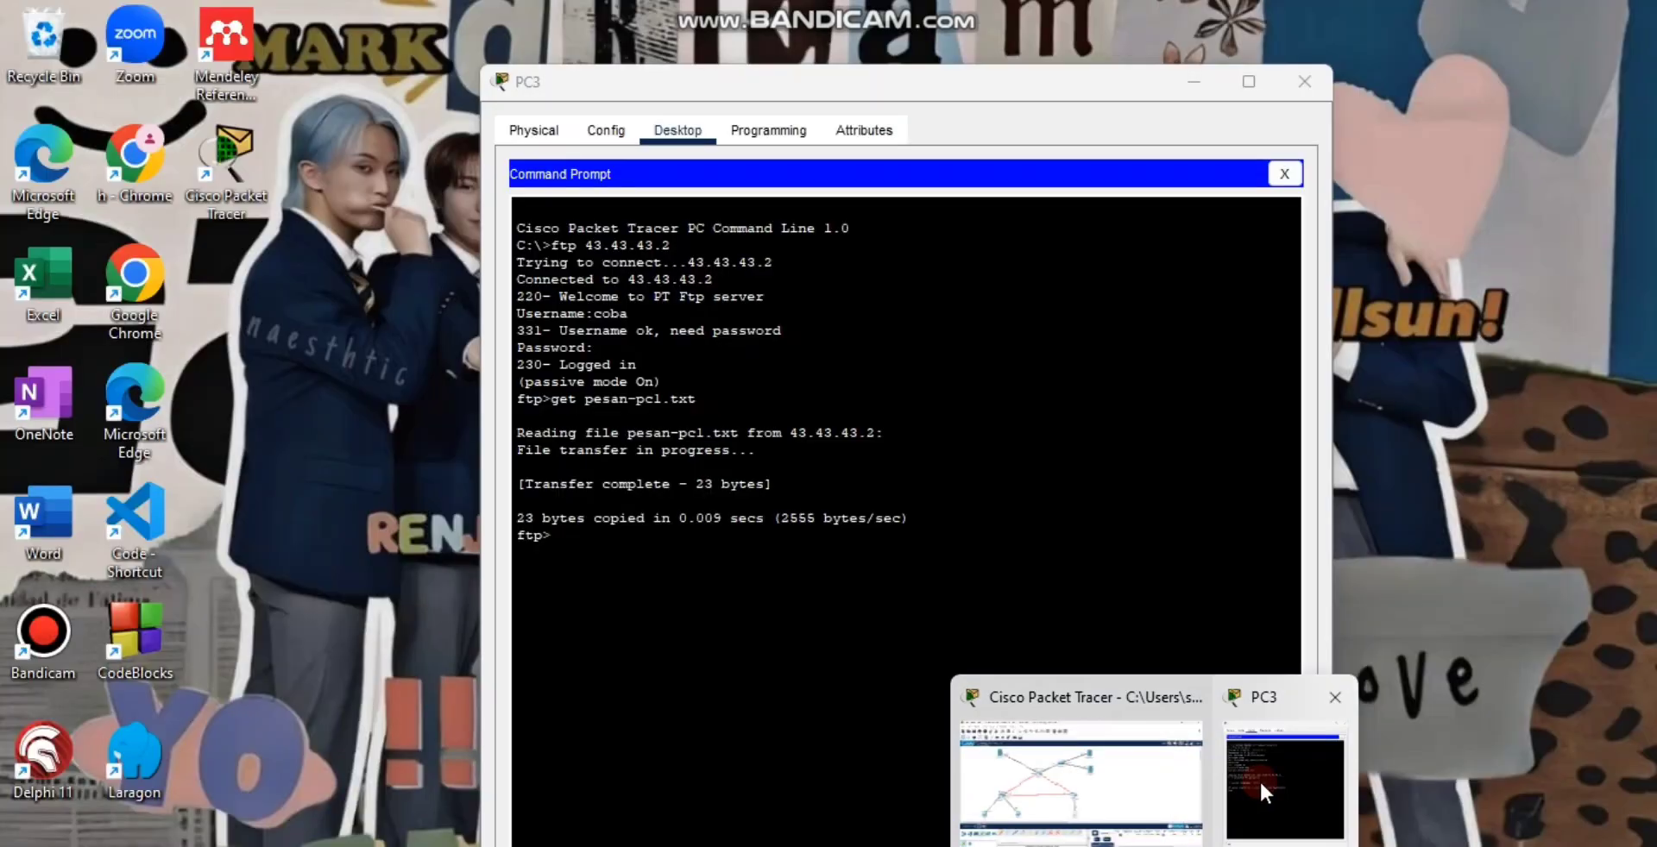
pyautogui.click(1259, 780)
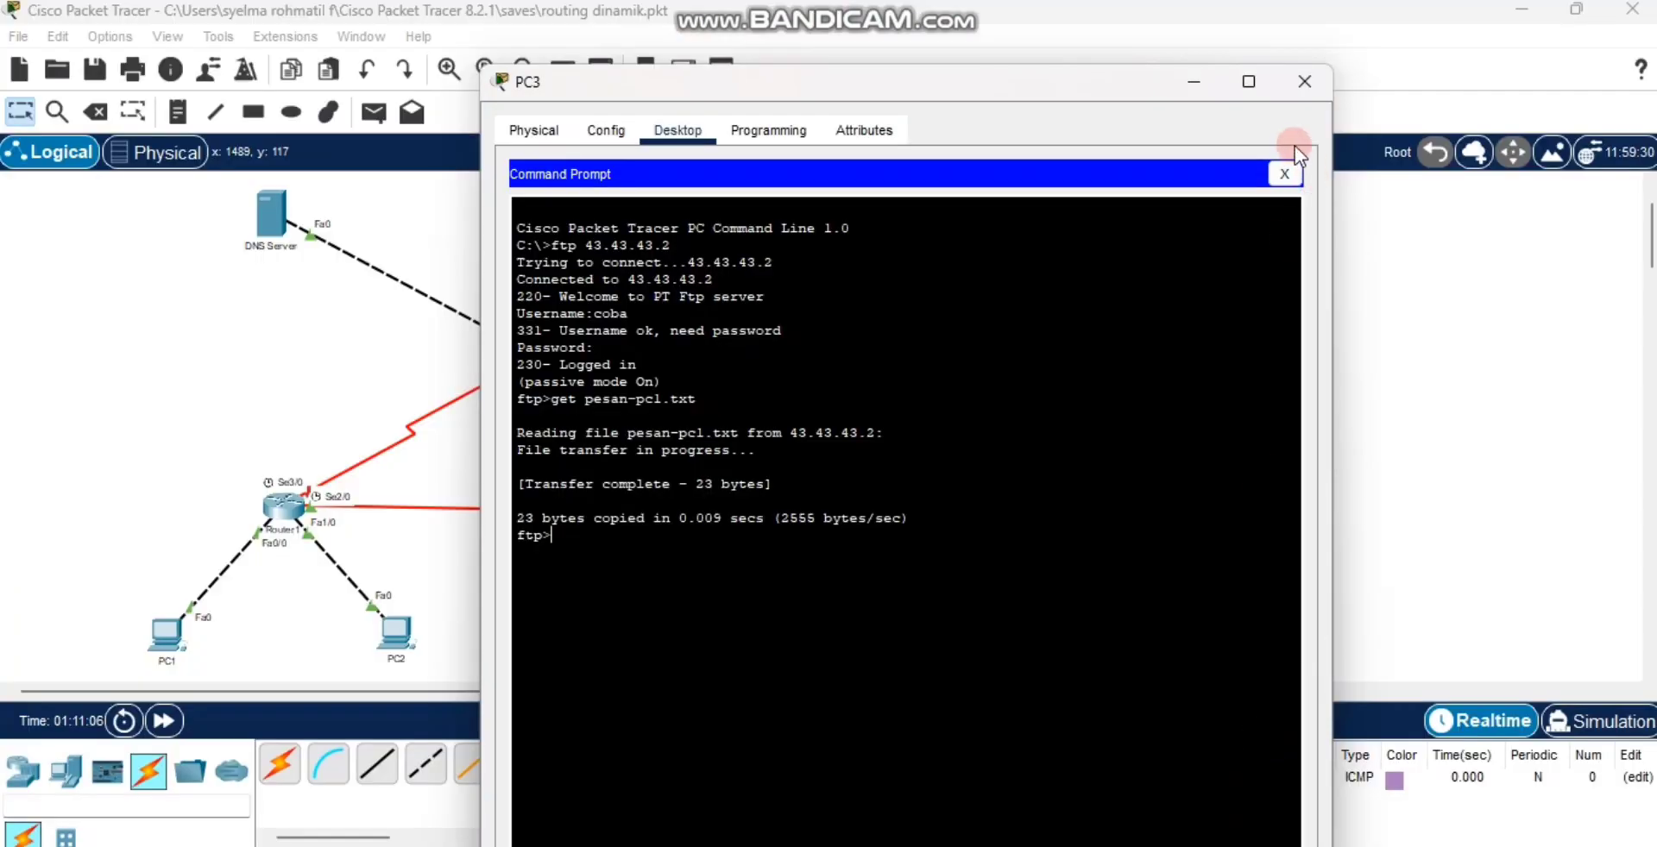
pyautogui.click(1303, 81)
# Step: Open the downloaded pesan-pc1.txt in PC3's Text Editor, and close PC3's window
pyautogui.click(801, 613)
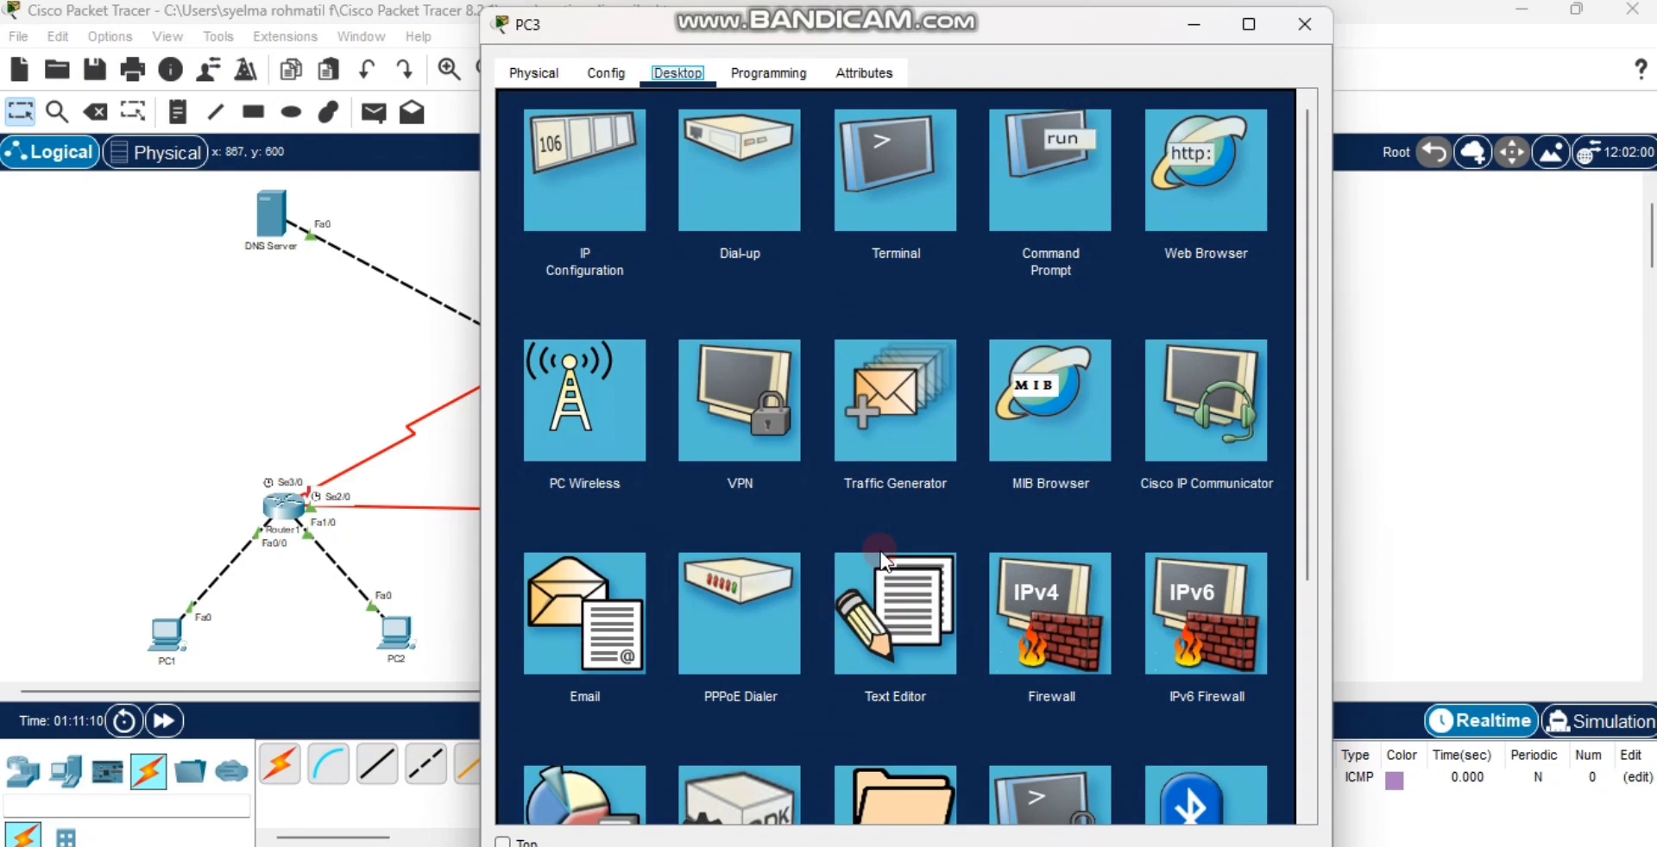
pyautogui.click(913, 629)
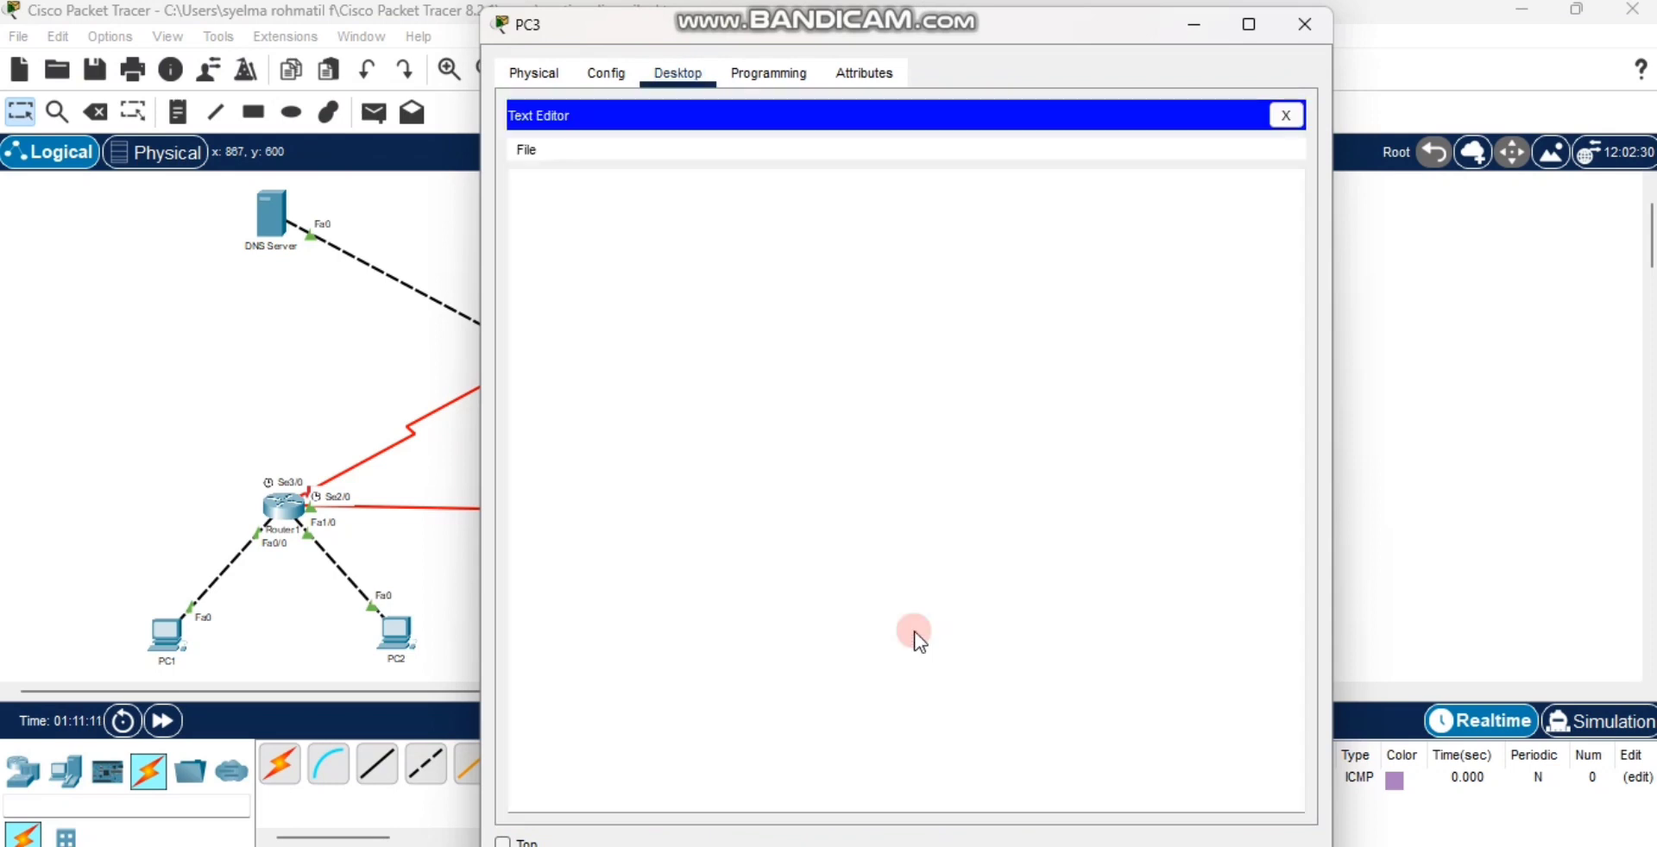
pyautogui.click(526, 149)
pyautogui.click(566, 207)
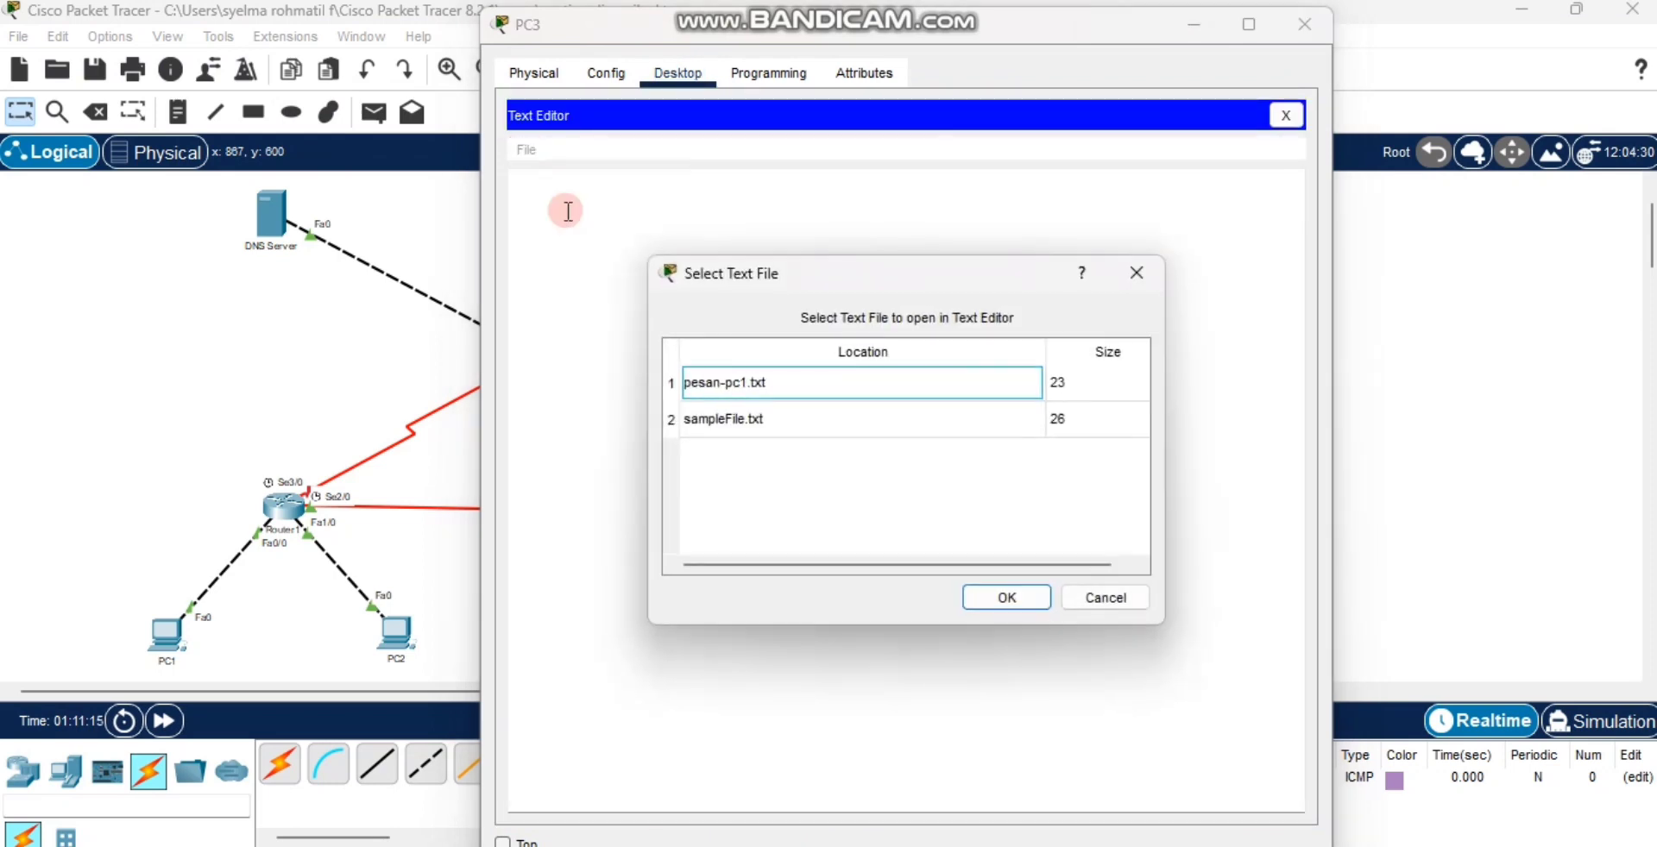
pyautogui.click(795, 386)
pyautogui.click(714, 399)
pyautogui.click(750, 394)
pyautogui.click(742, 389)
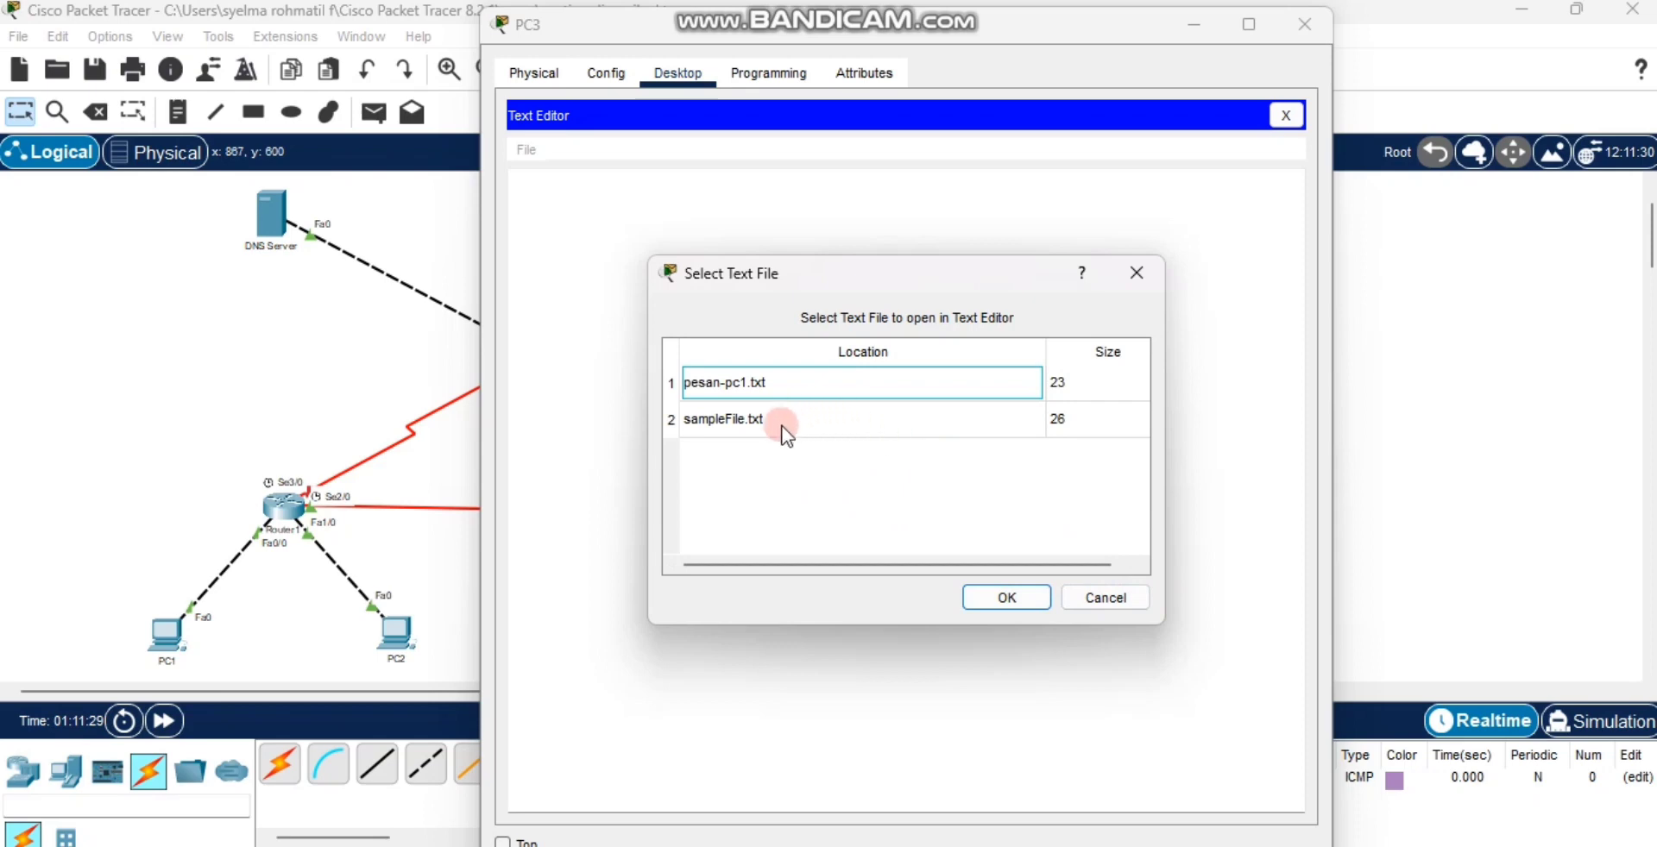
pyautogui.click(1018, 597)
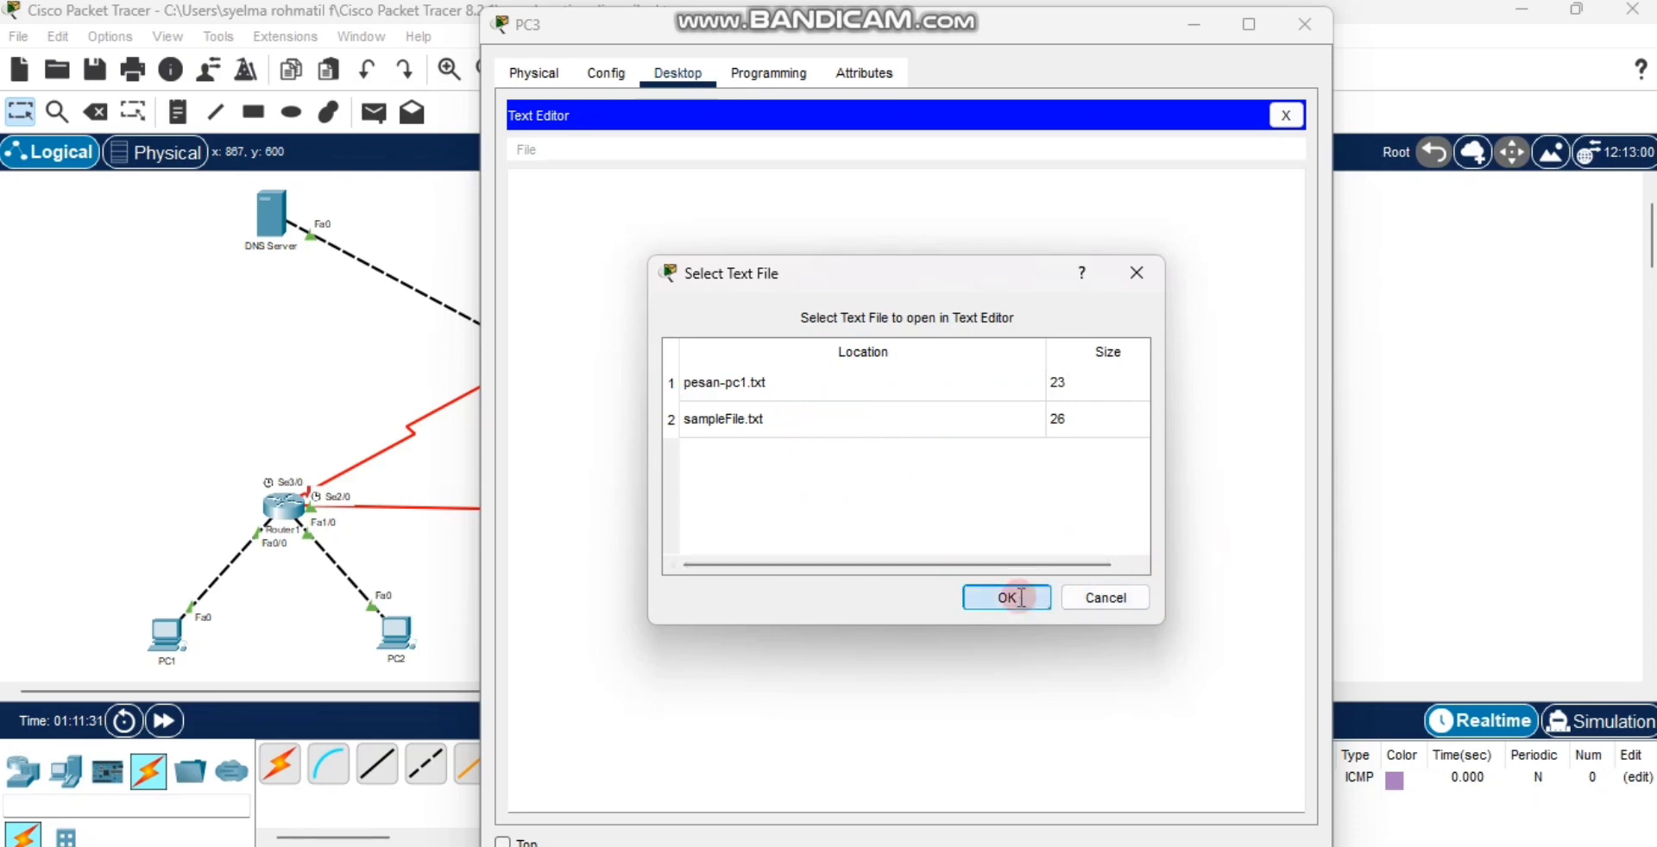
pyautogui.click(1305, 31)
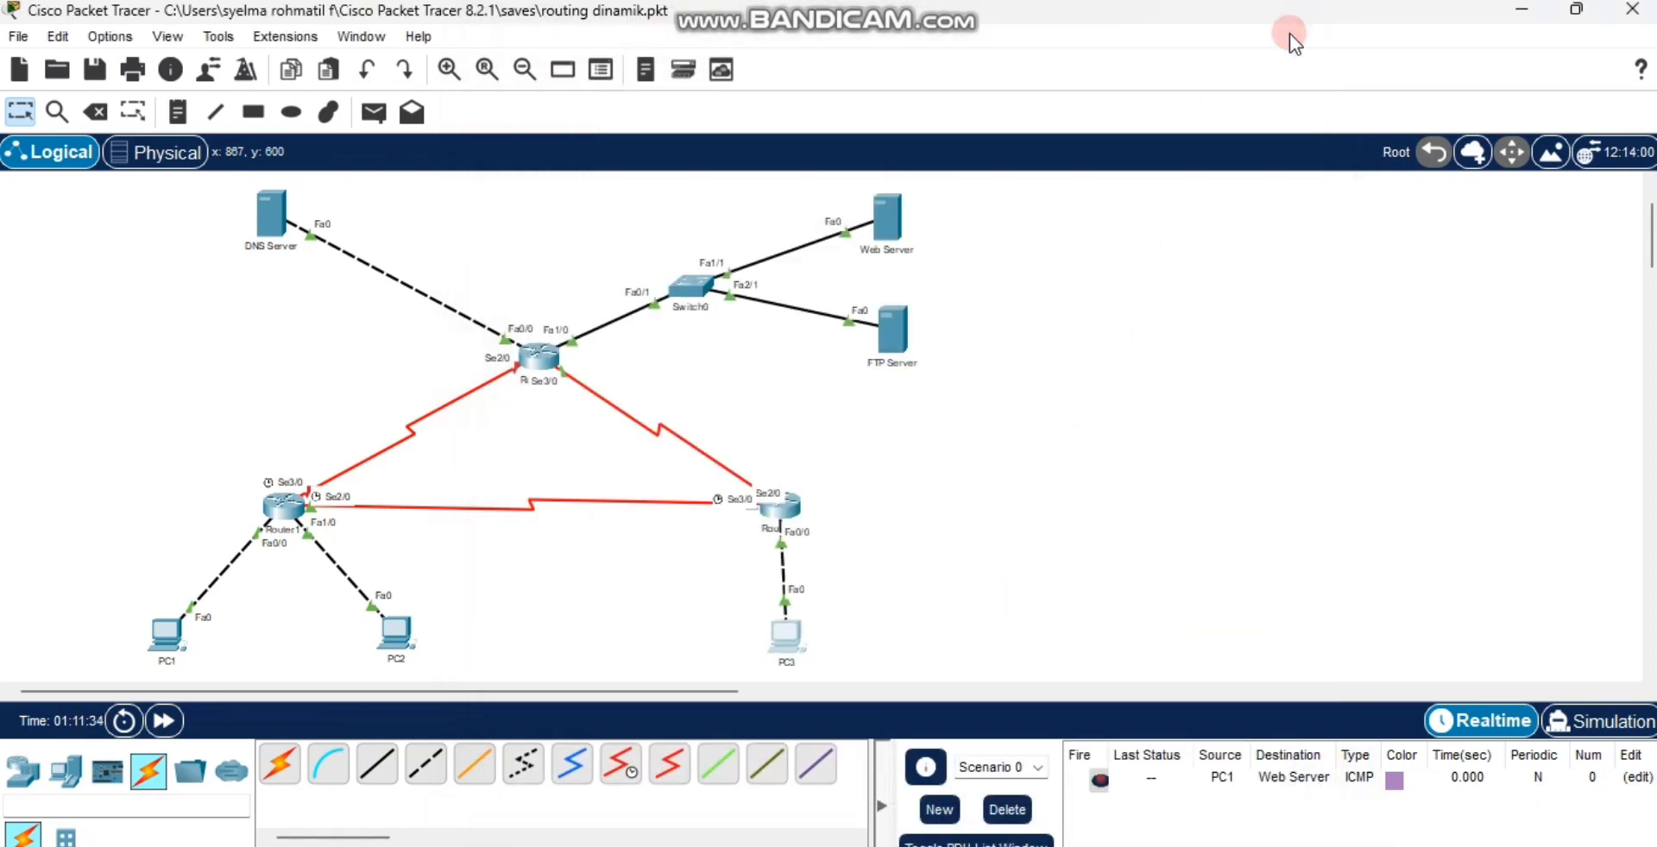